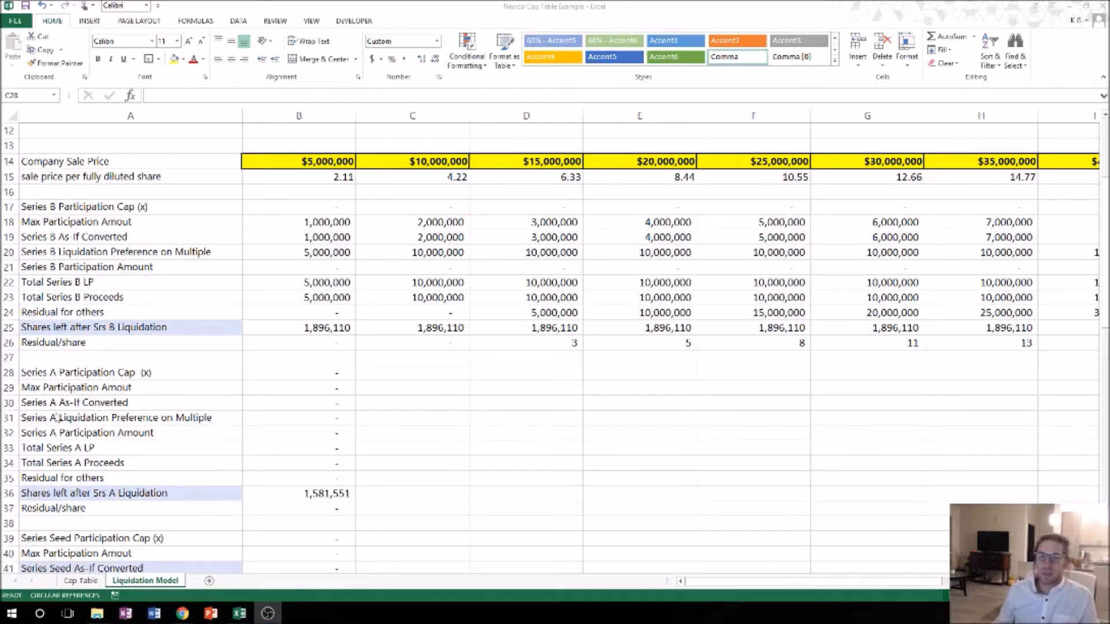
Enter the Series A Participation Cap formula +IF($I$7=1,'Cap Table'!N44,0) in cell C28 of the Liquidation Model sheet
key("alt+Tab")
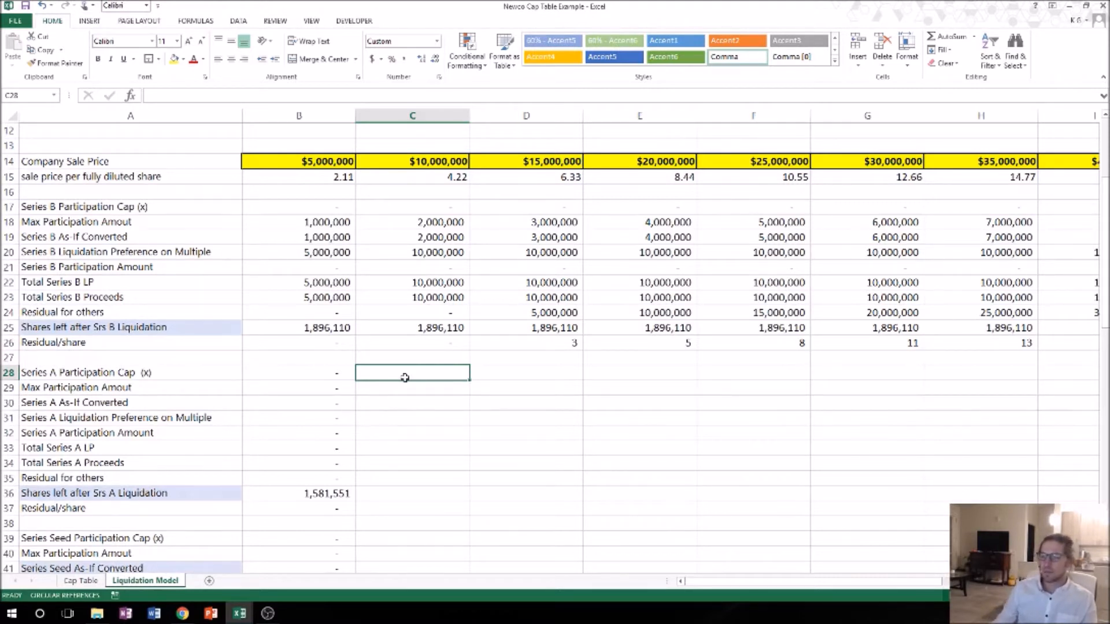
type("+if")
key("Tab")
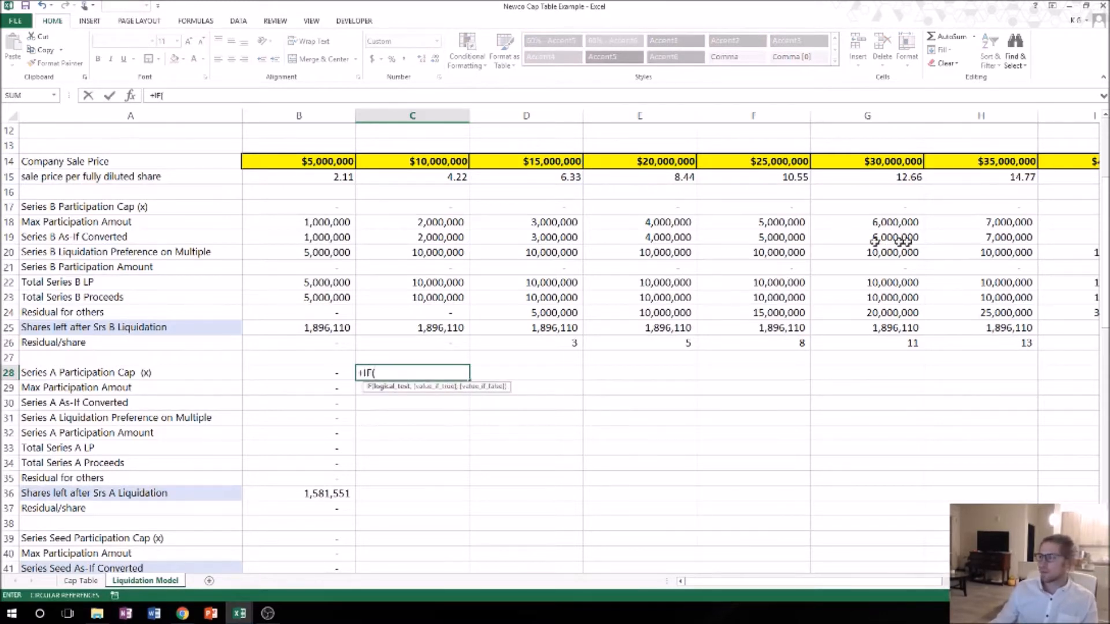
scroll(925, 245, "up", 4)
left_click(1069, 222)
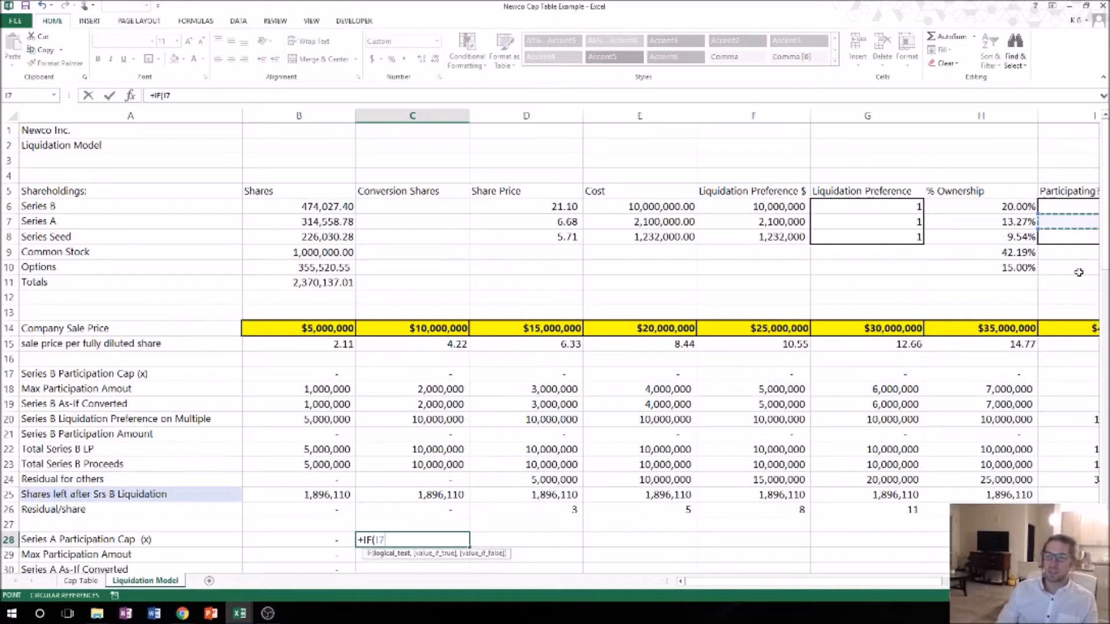
key("F4")
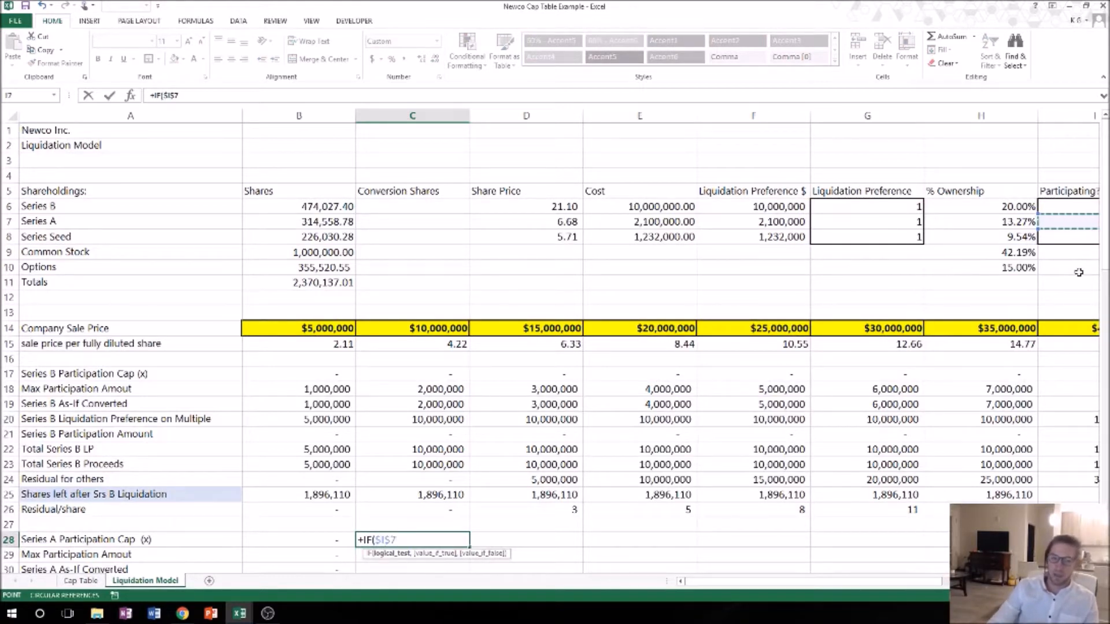
type("=1,")
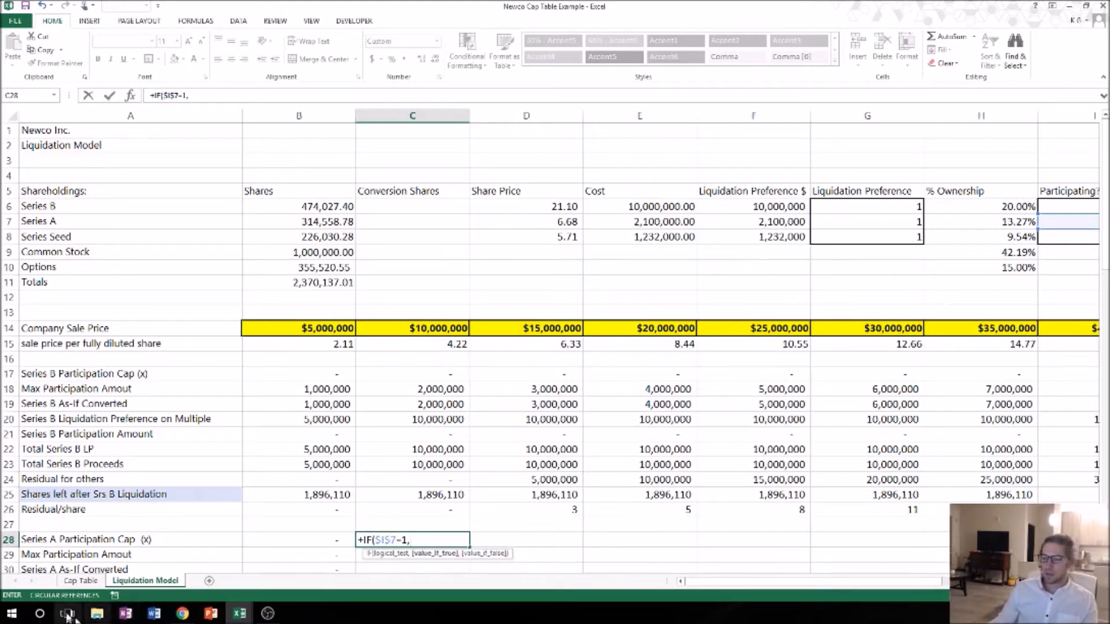
left_click(81, 580)
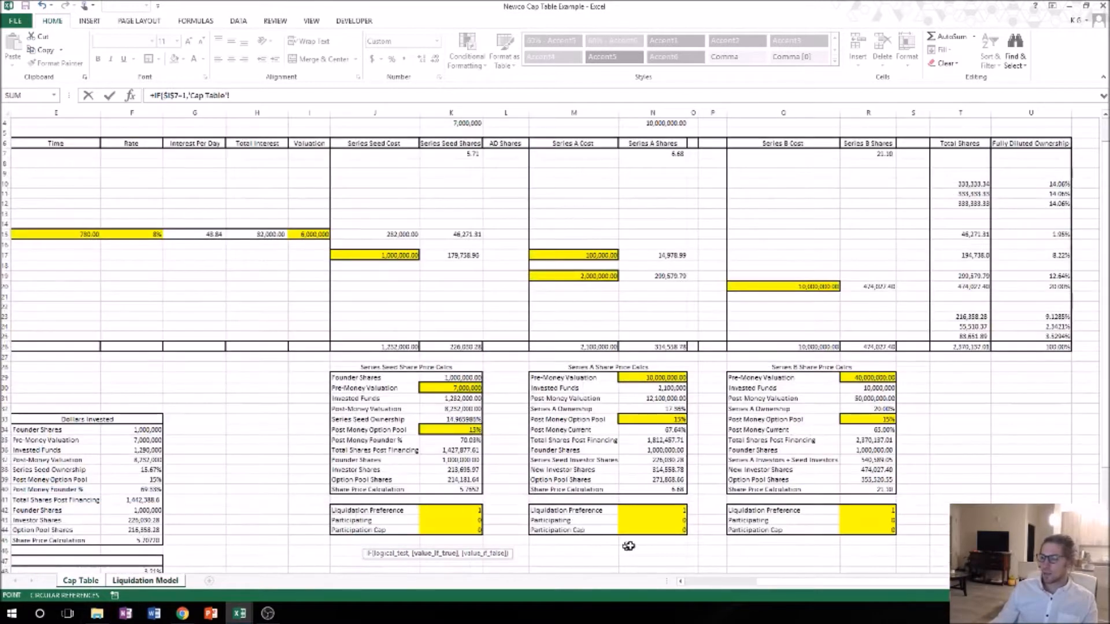
left_click(646, 530)
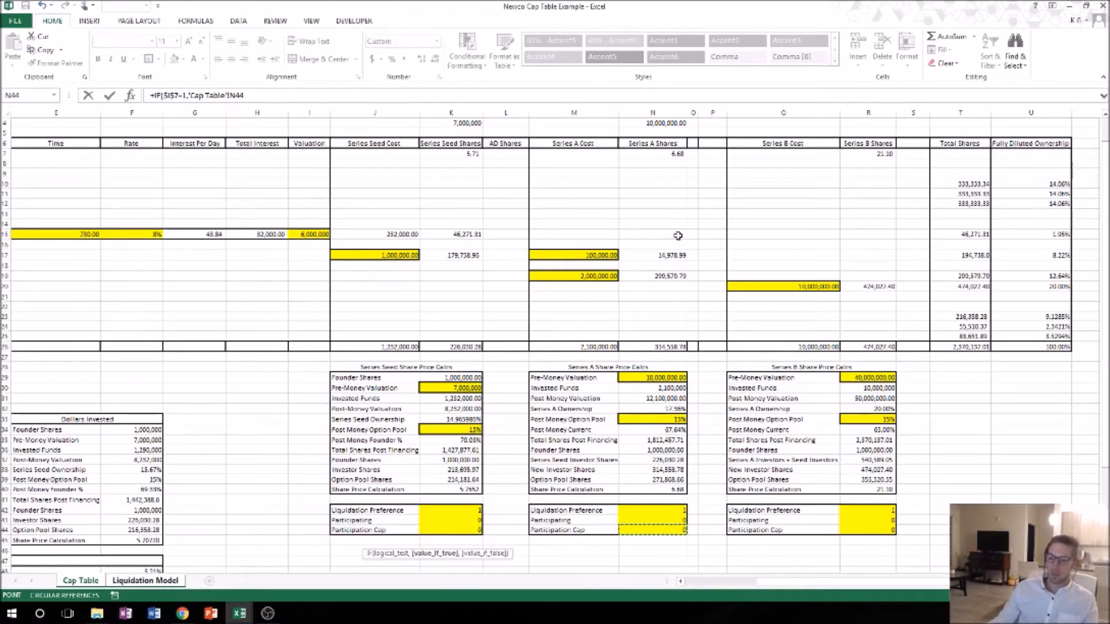
type(",0")
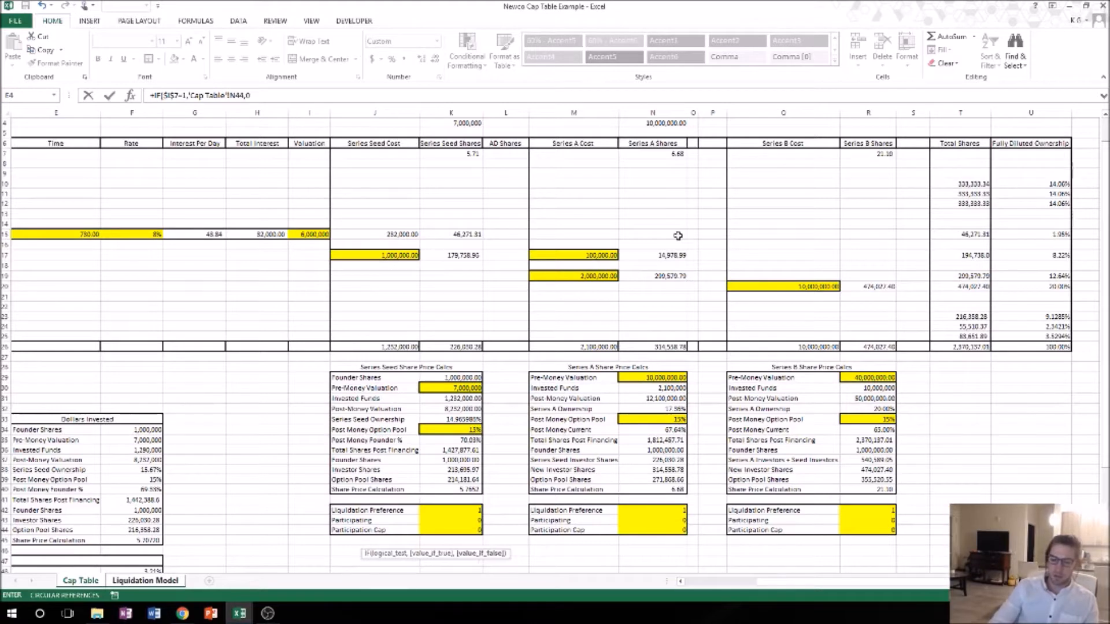
type(")")
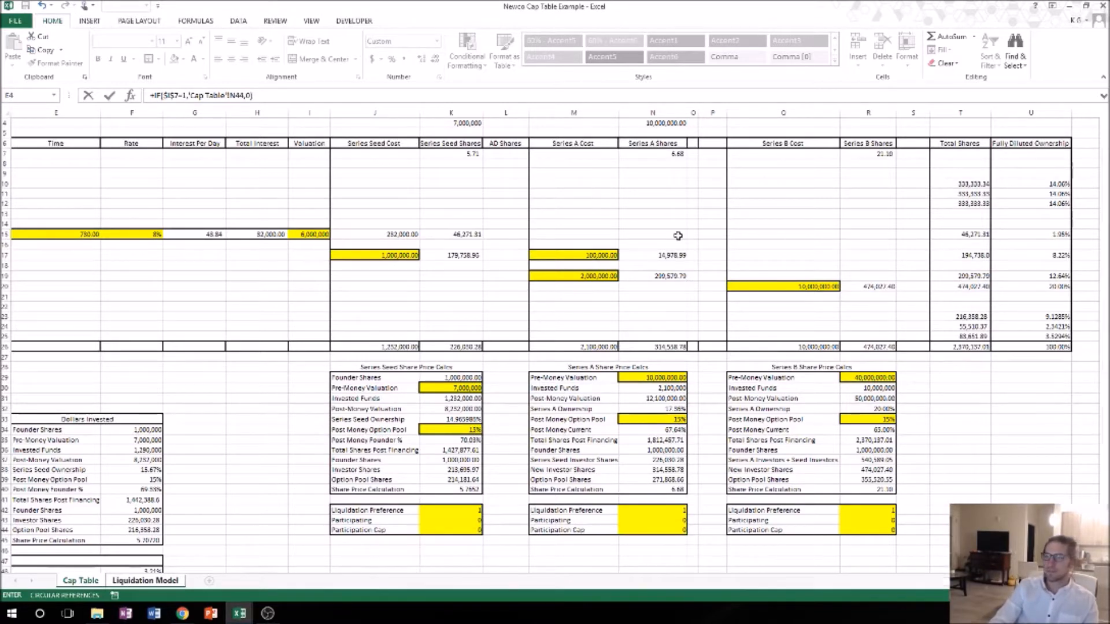
key("Return")
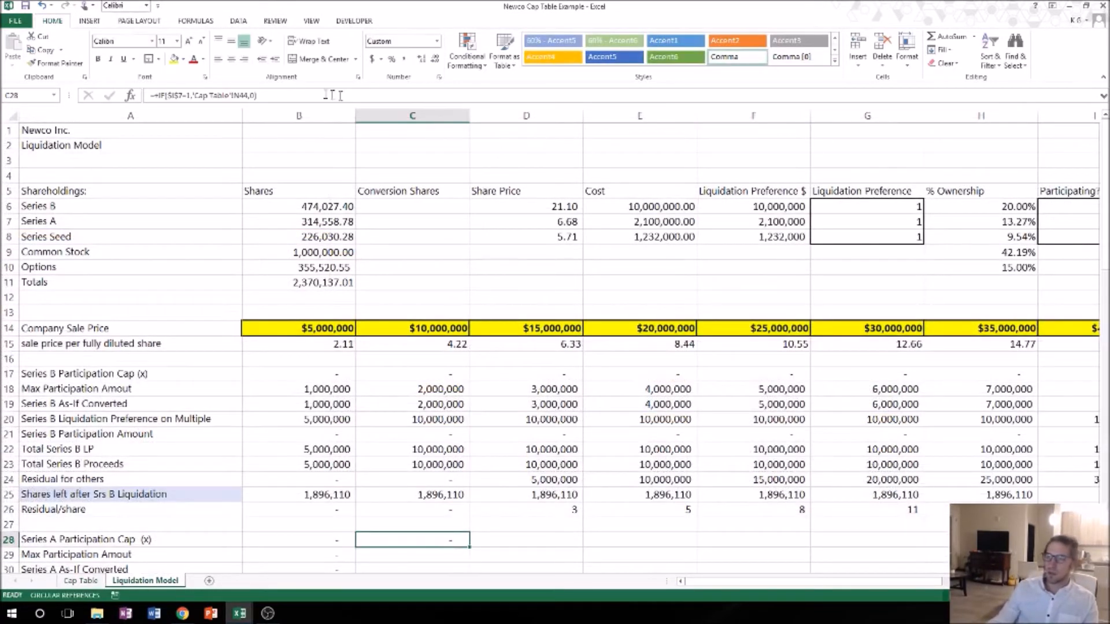
Lock the 'Cap Table'!N44 reference inside the Series A Participation Cap formula in C28
left_click(248, 96)
key("F4")
key("F4")
key("Return")
Enter the Series A Max Participation formula +IF(C28=0,B7/C25*C24,C28*E6) in cell C29, using B29's existing formula as a guide
scroll(359, 322, "down", 2)
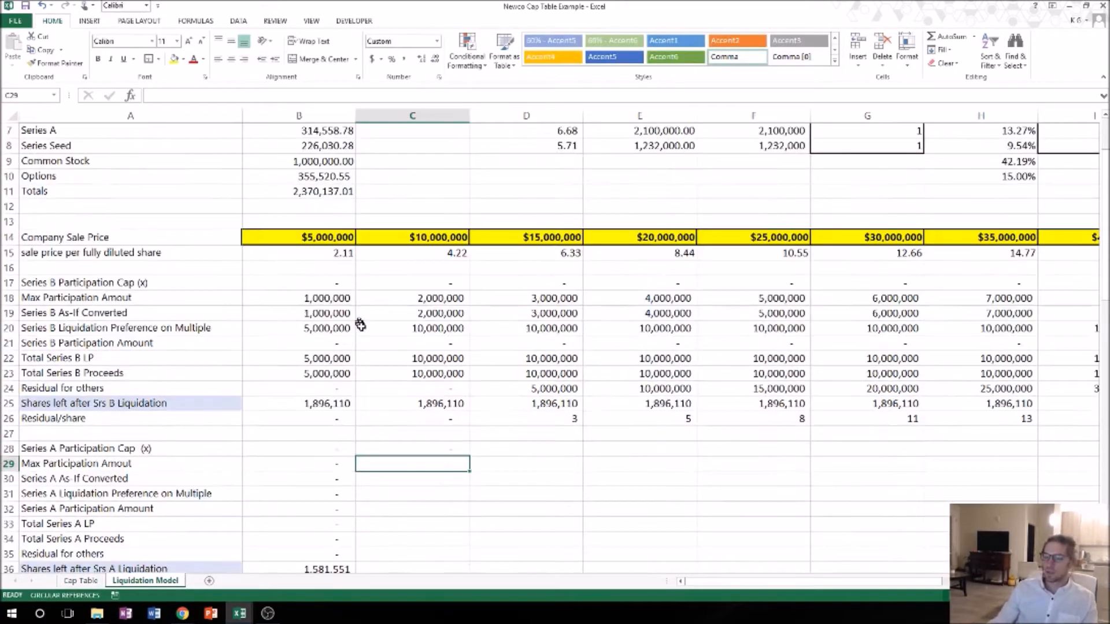
left_click(337, 461)
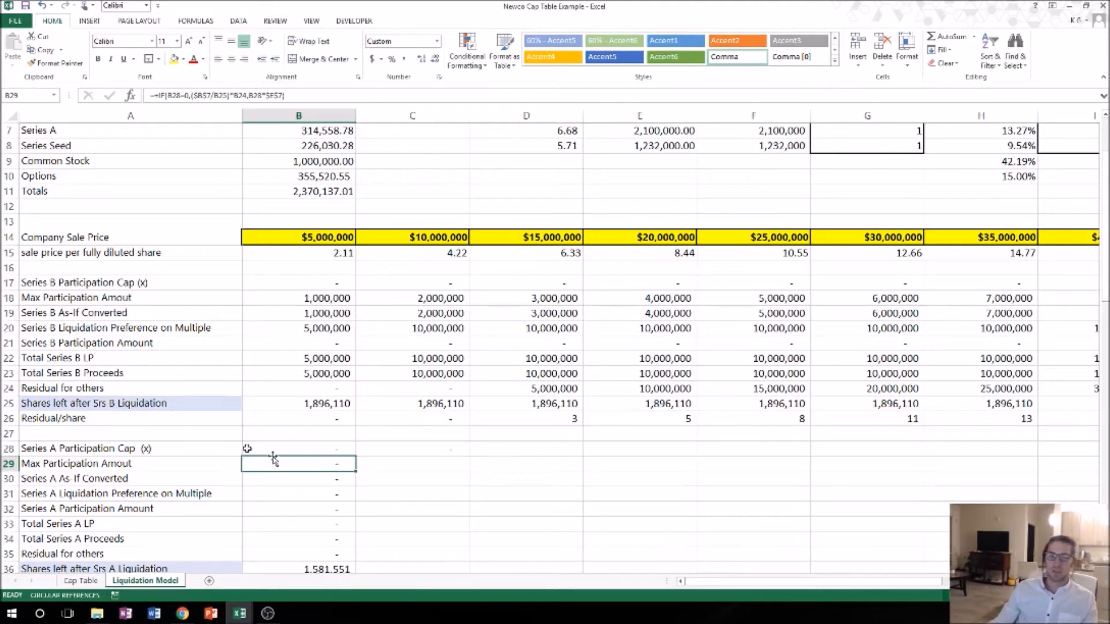
key("alt+Tab")
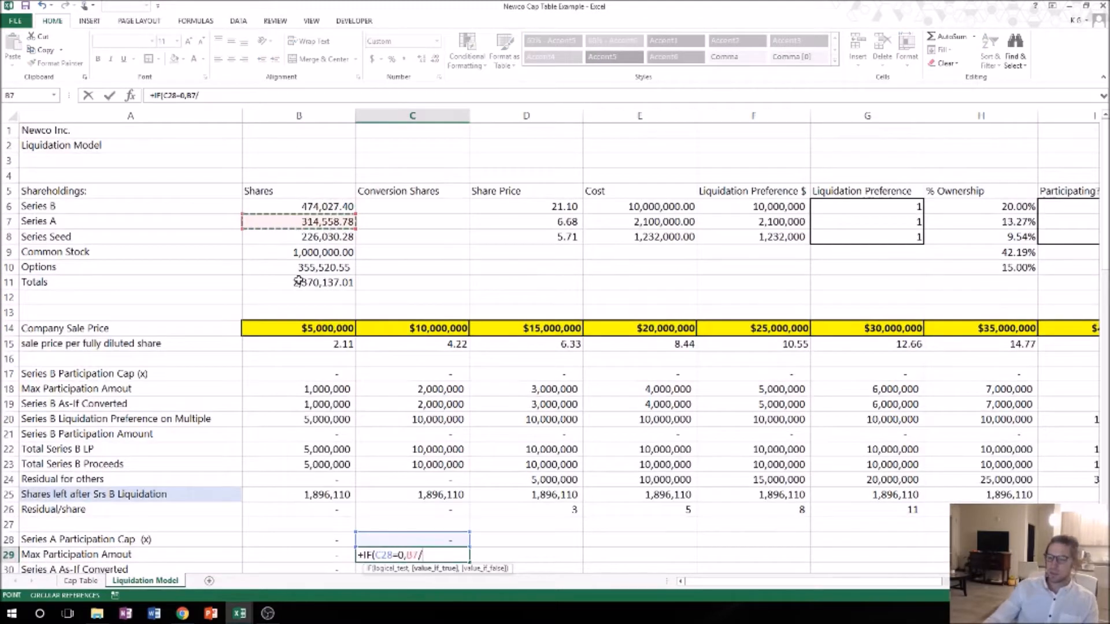
type("/")
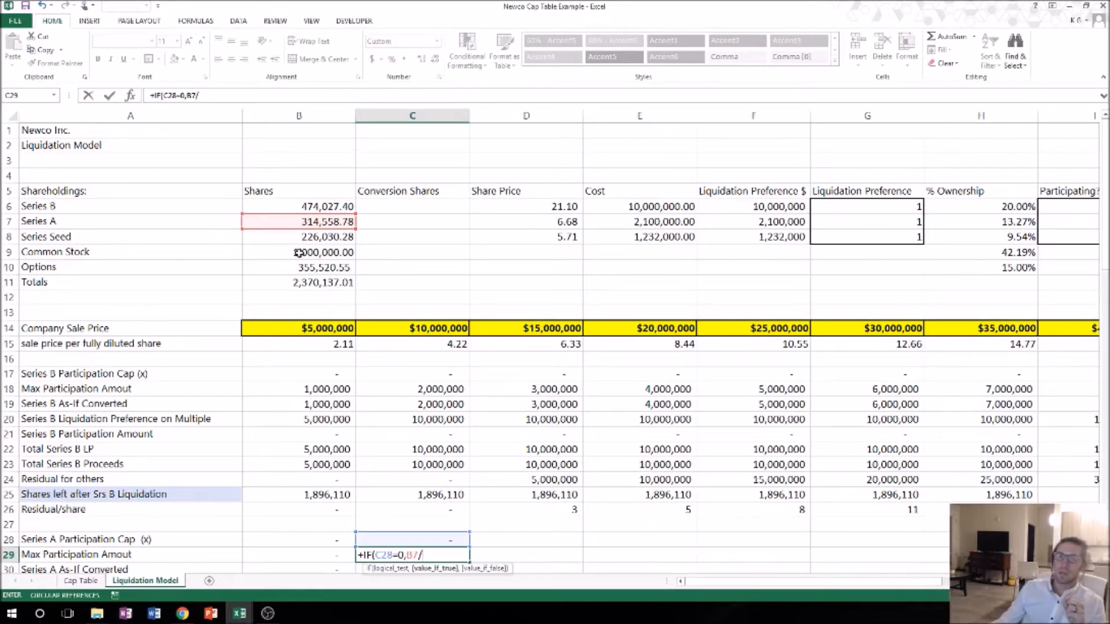
scroll(405, 555, "down", 2)
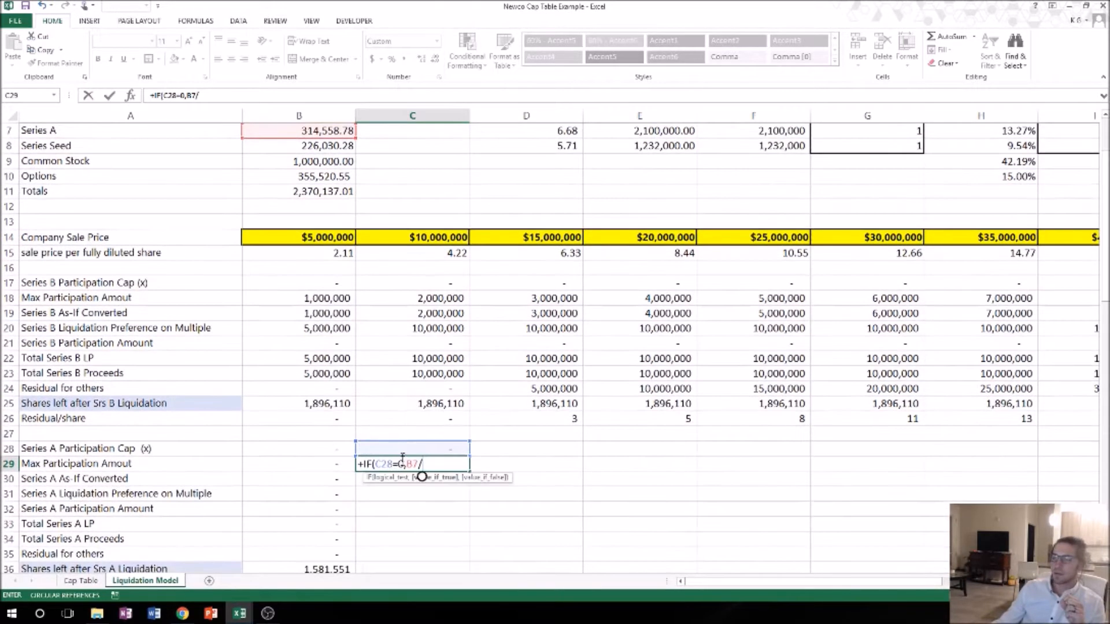
left_click(410, 405)
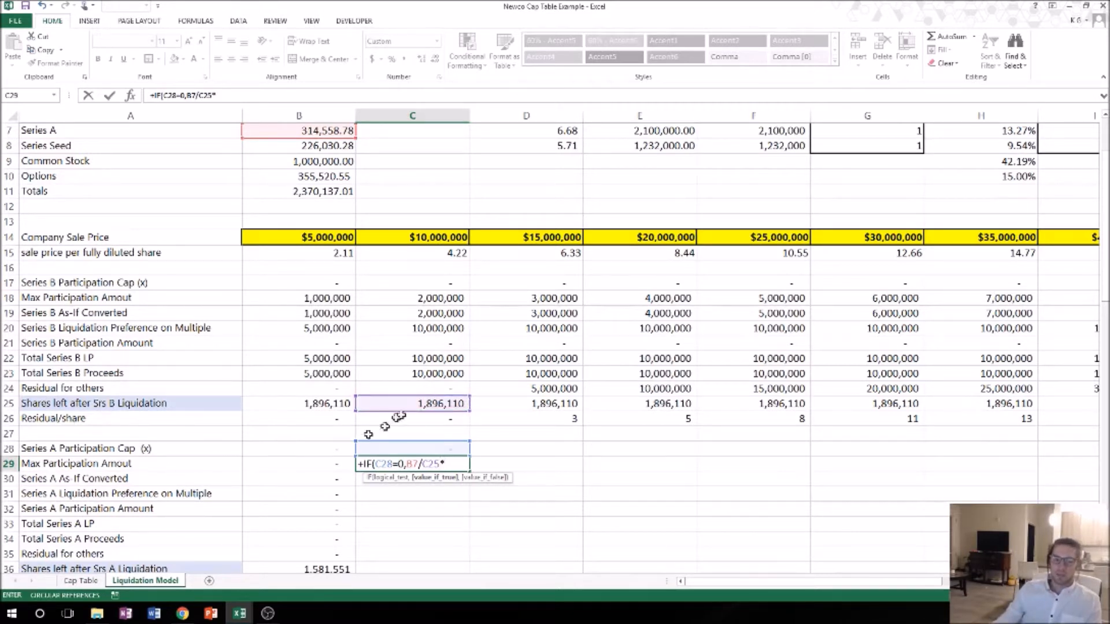
left_click(430, 389)
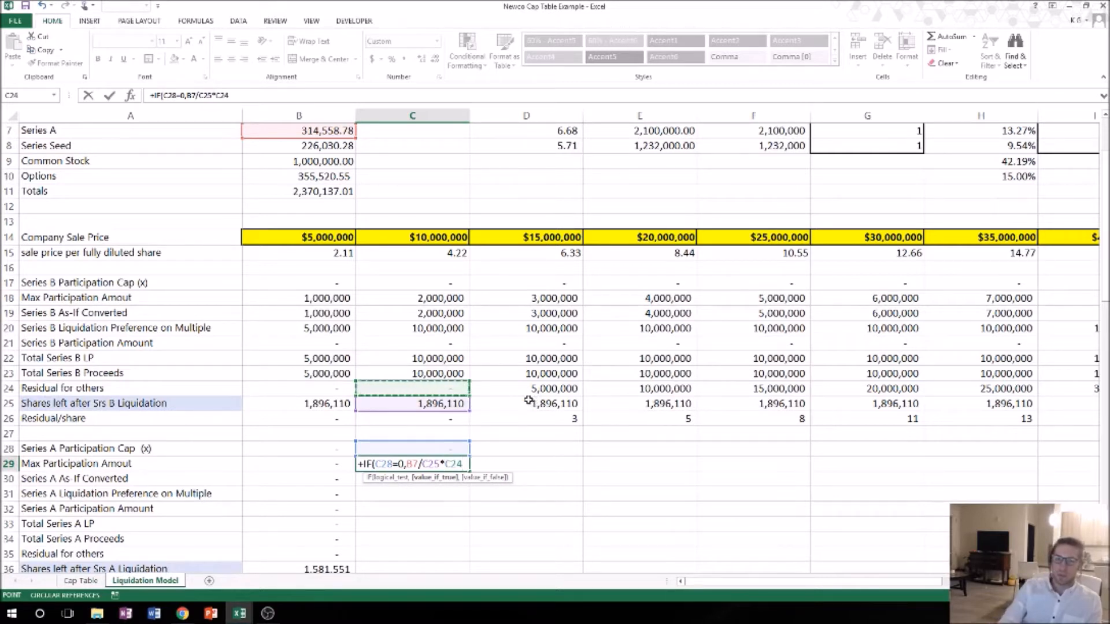
type(",")
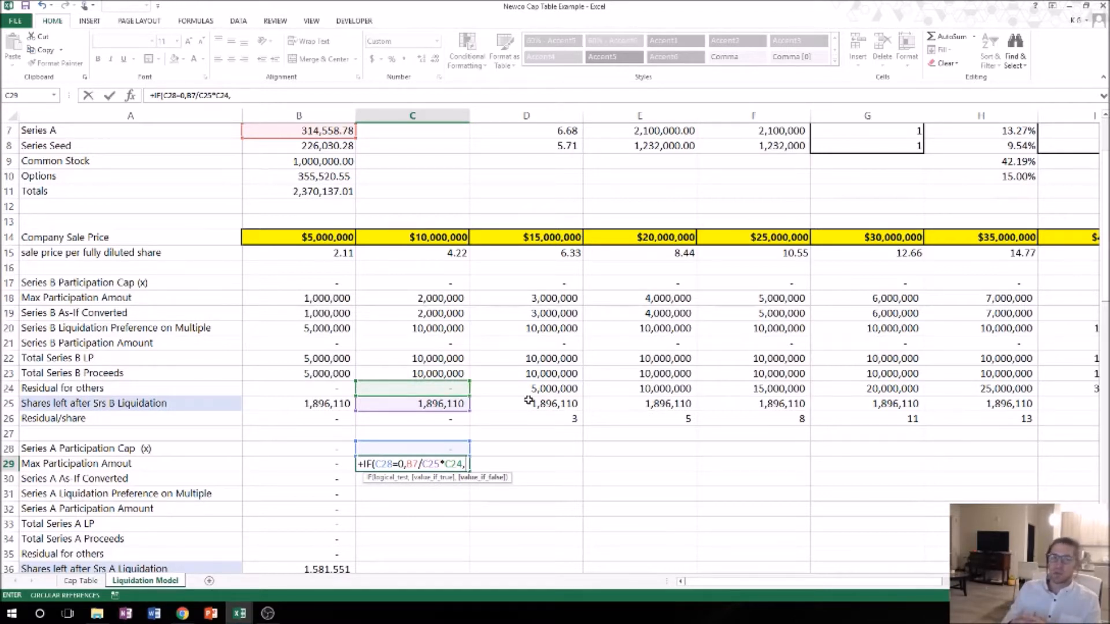
left_click(406, 447)
type("*")
scroll(690, 457, "up", 2)
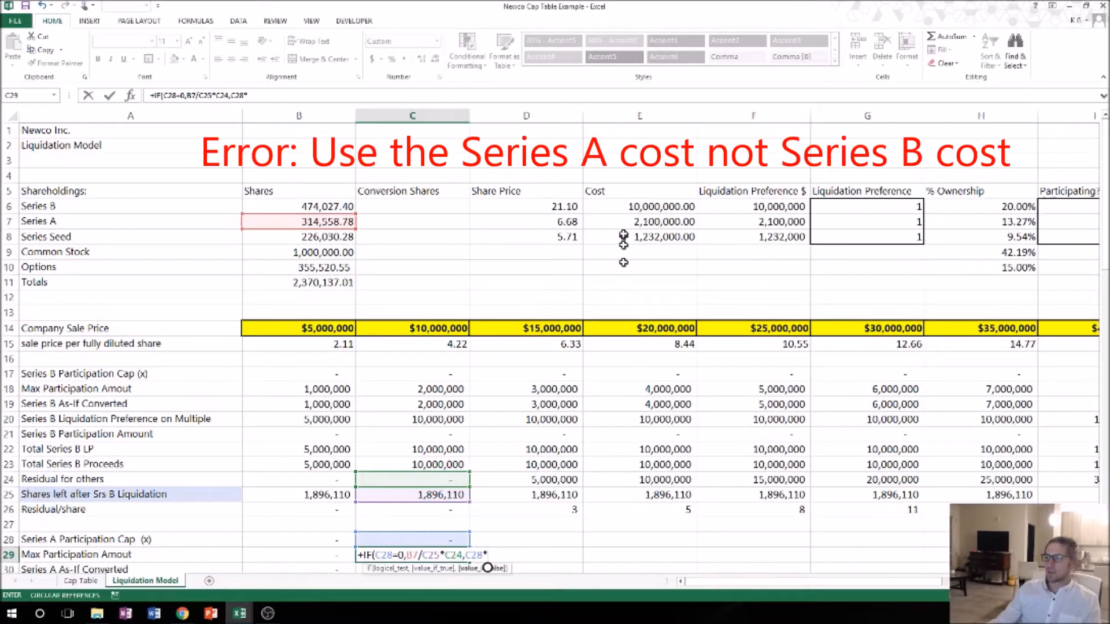
left_click(630, 211)
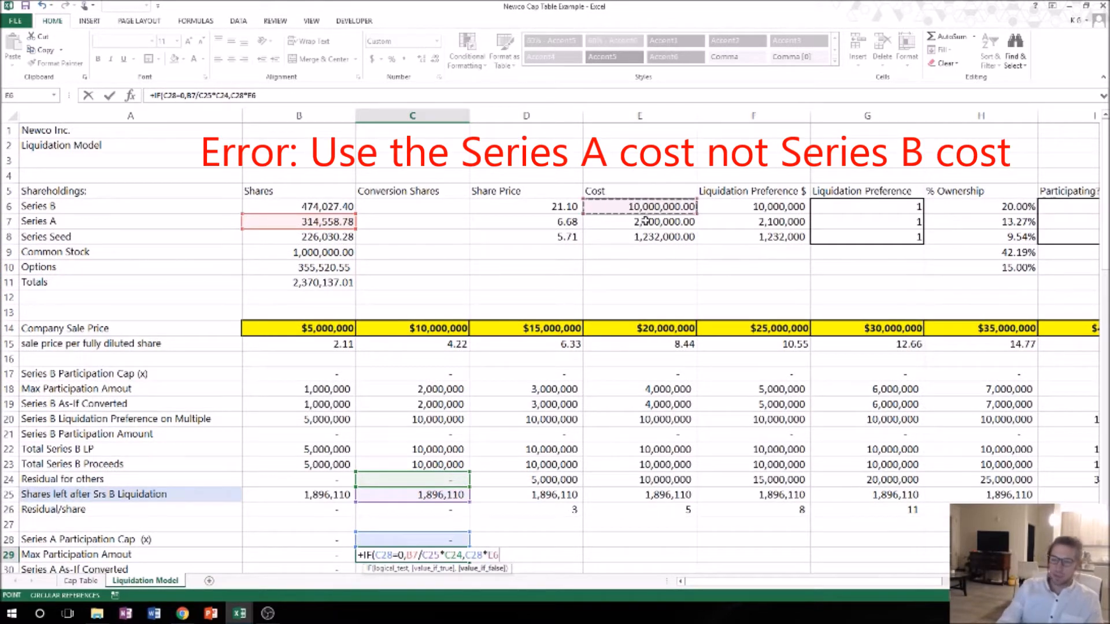
key("ctrl+Return")
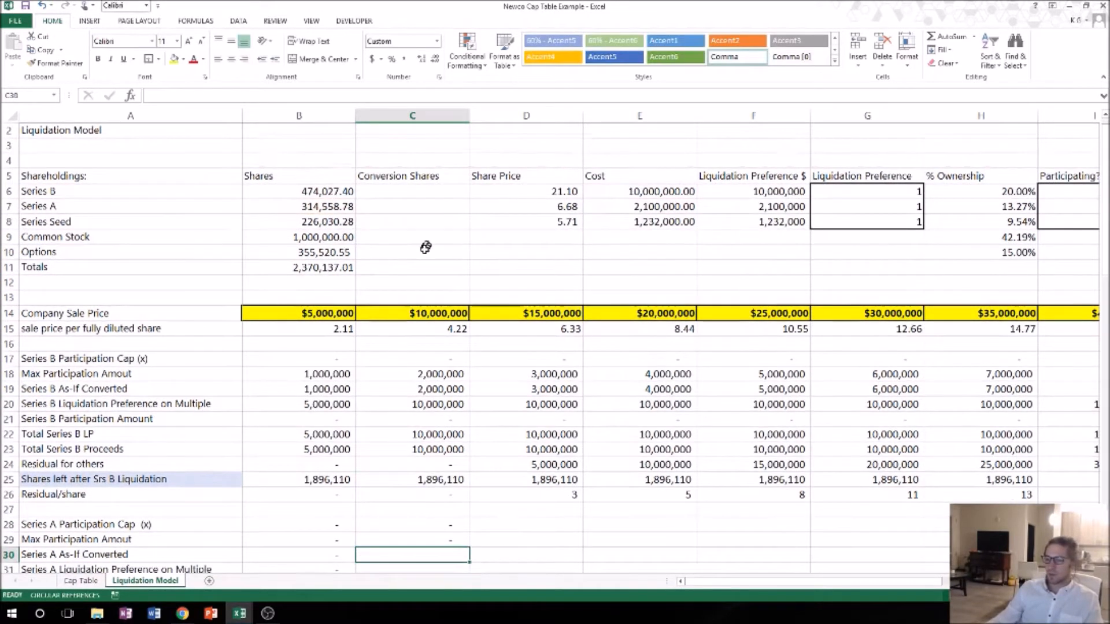
Enter the Series A As-If Converted formula +B7/C25*C24 in cell C30
scroll(425, 254, "down", 2)
key("alt+Tab")
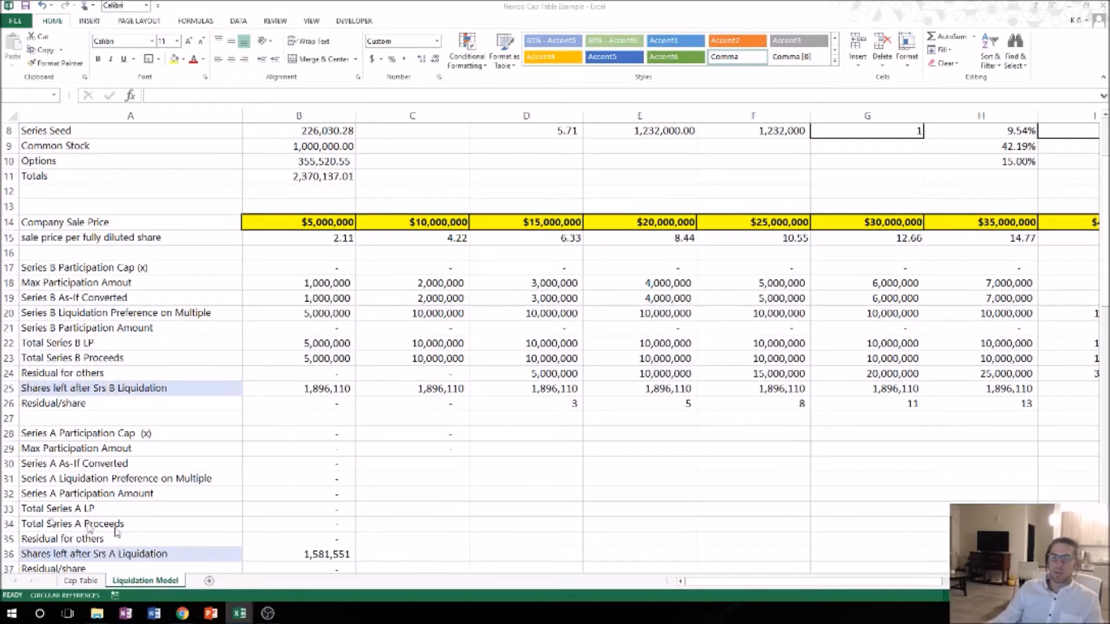
left_click(427, 467)
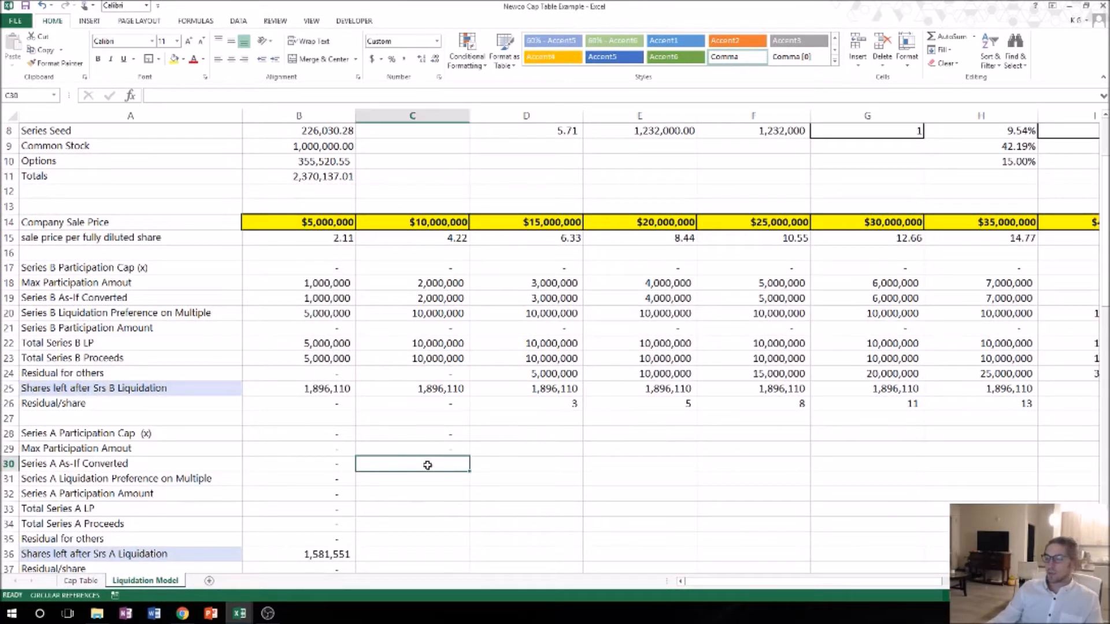
type("+")
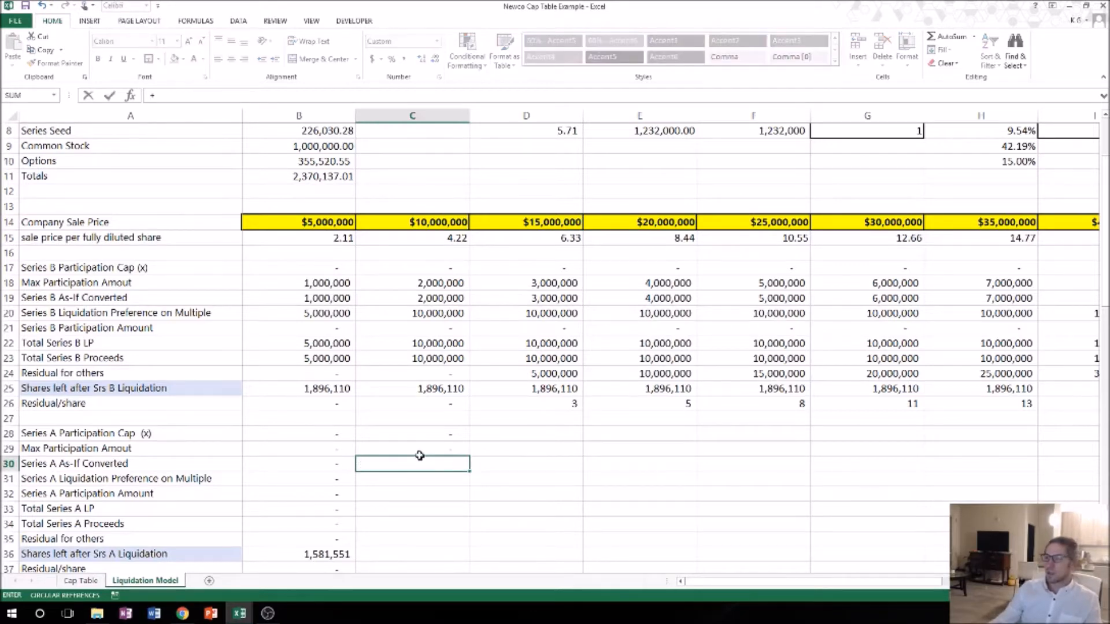
scroll(419, 457, "up", 2)
left_click(292, 206)
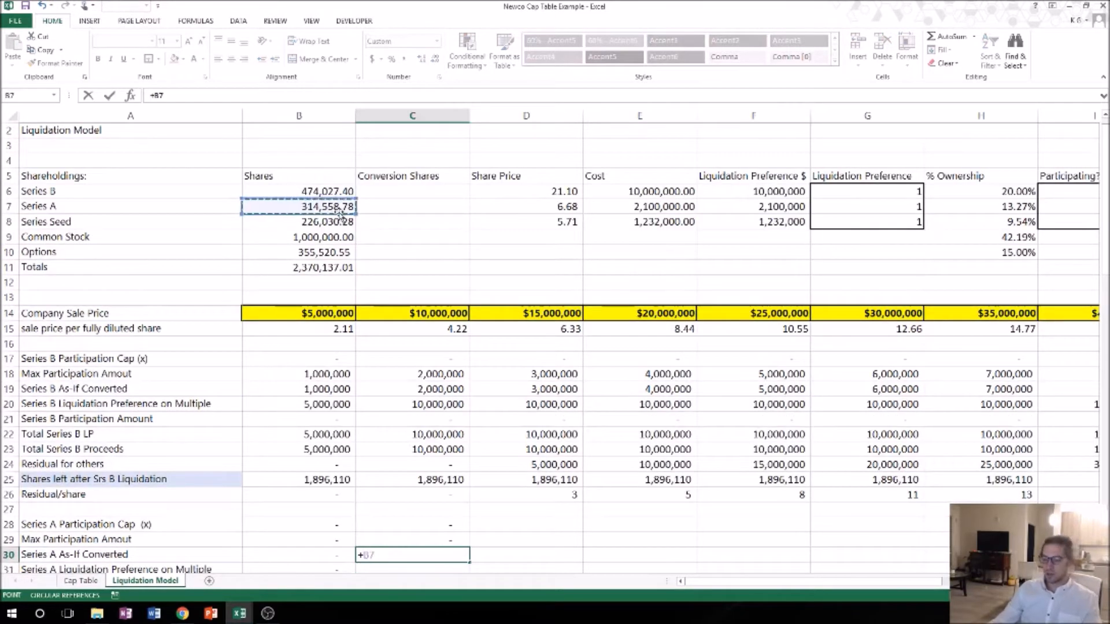
type("/")
scroll(461, 417, "down", 1)
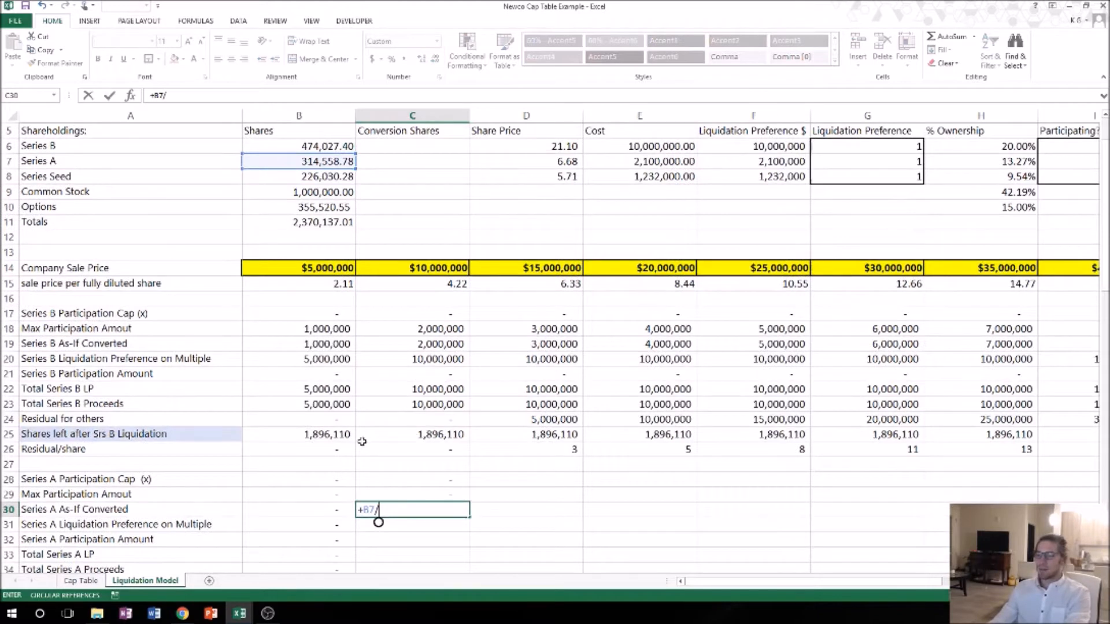
left_click(393, 435)
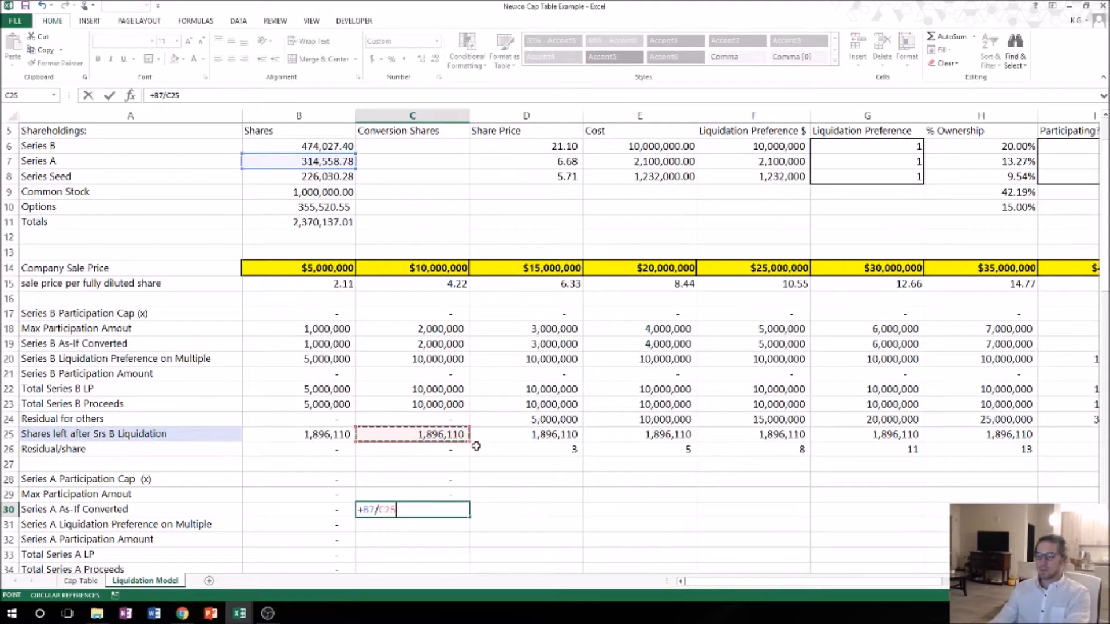
type("*")
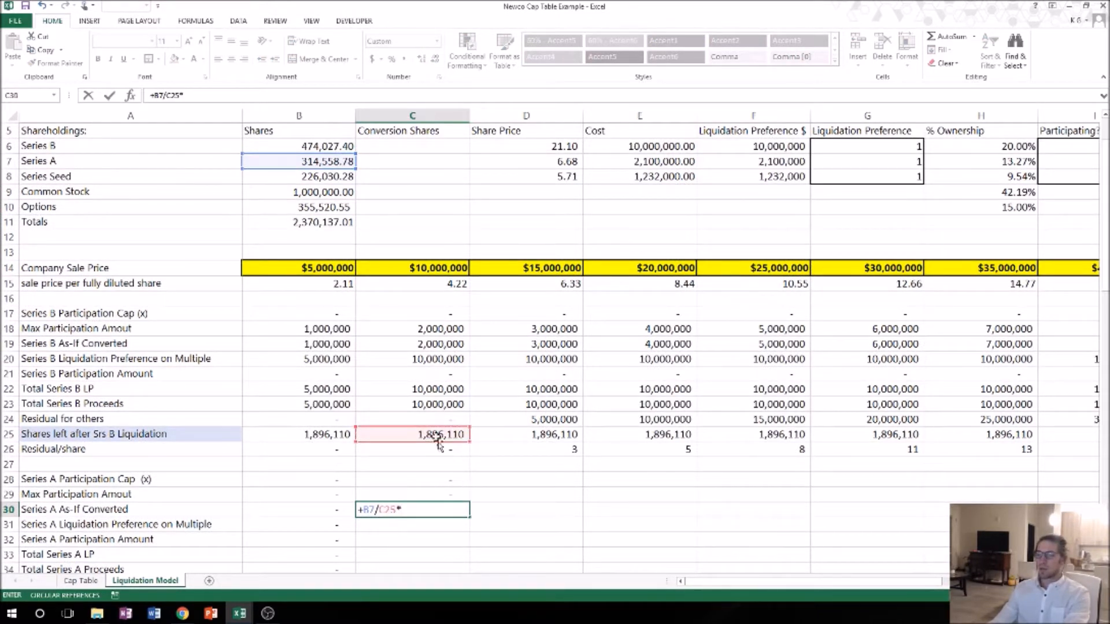
left_click(438, 272)
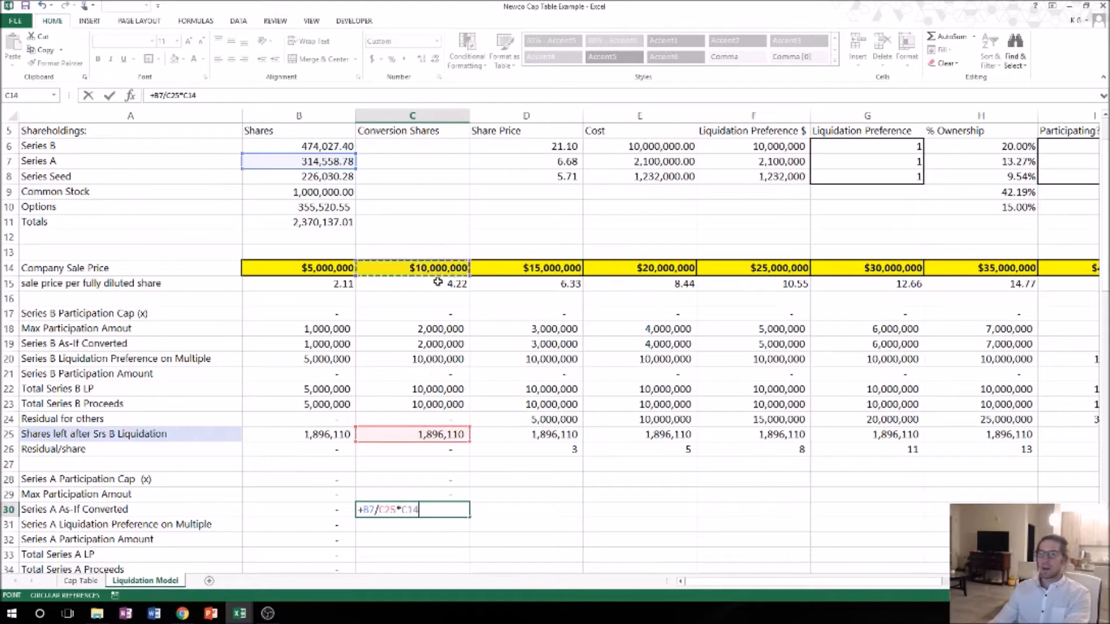
left_click(433, 421)
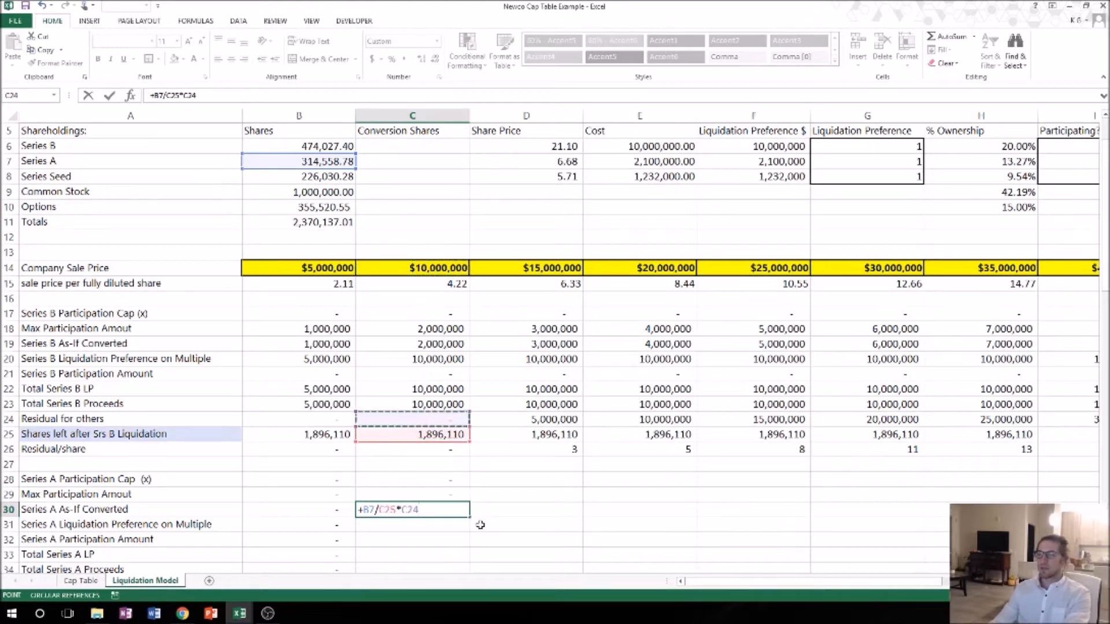
key("Return")
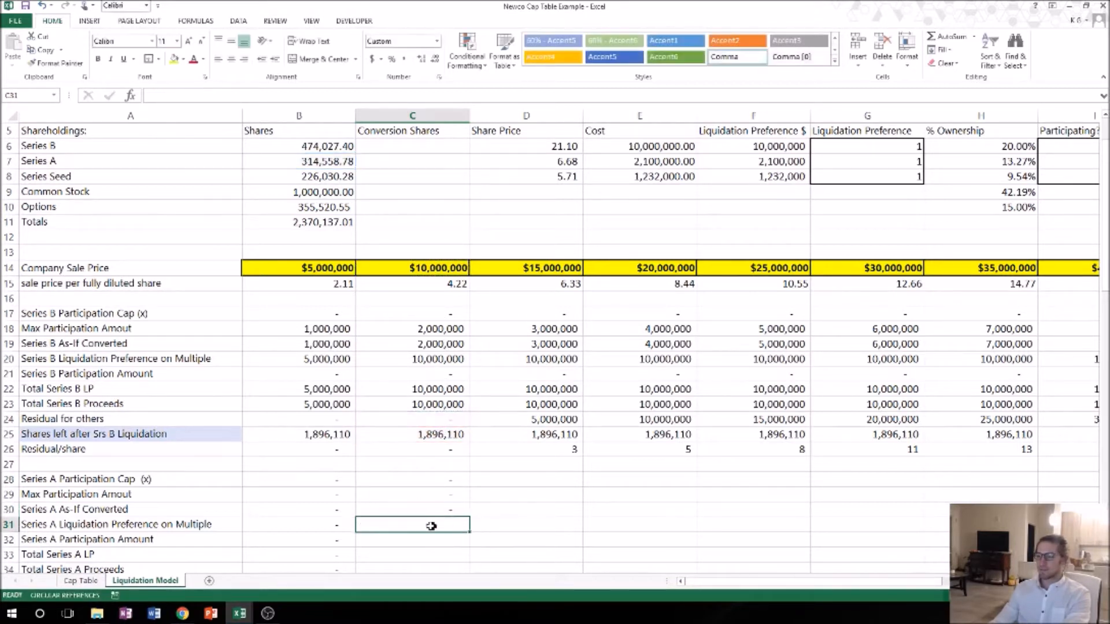
Begin the Series A Liquidation Preference on Multiple formula in C31 with +IF(C26<D7, using B31's existing formula as a guide
scroll(428, 523, "down", 1)
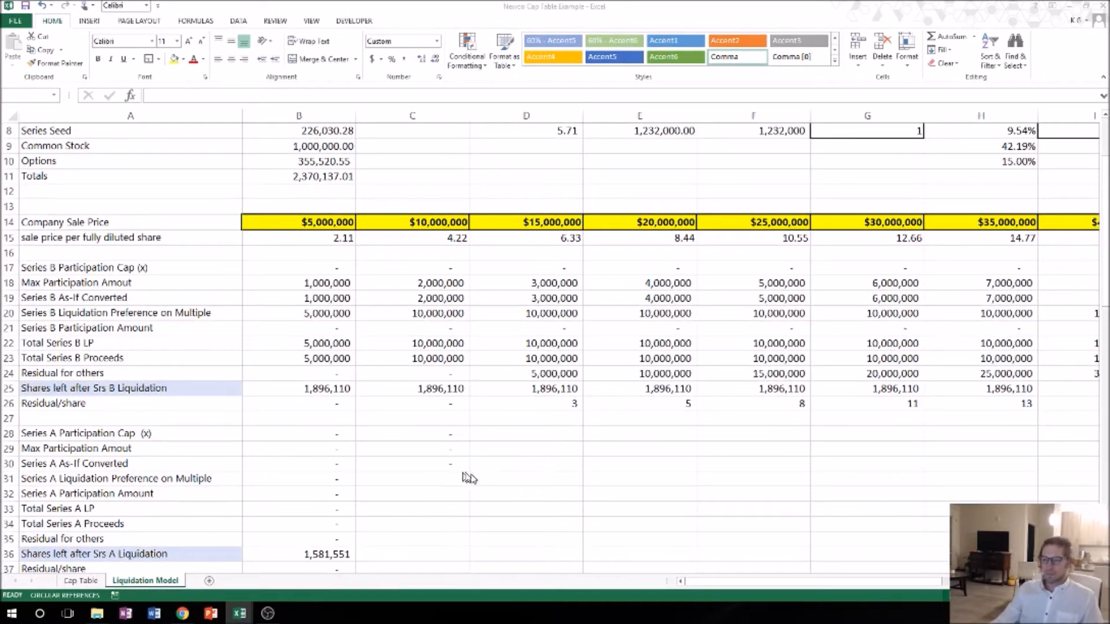
left_click(396, 480)
left_click(314, 480)
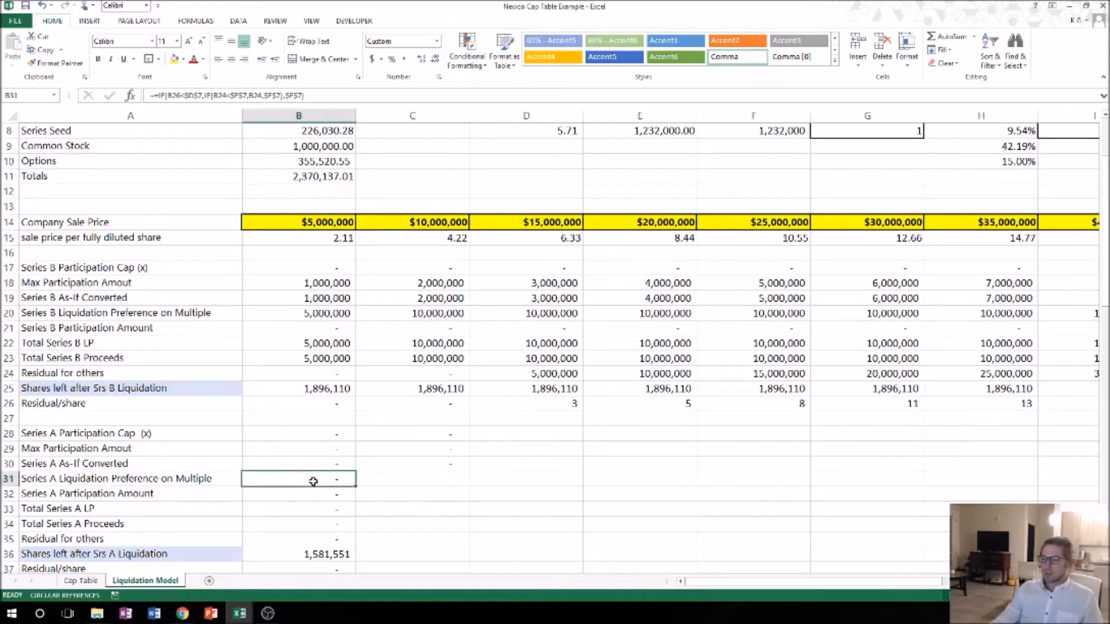
double_click(314, 479)
scroll(467, 473, "up", 2)
scroll(476, 439, "down", 1)
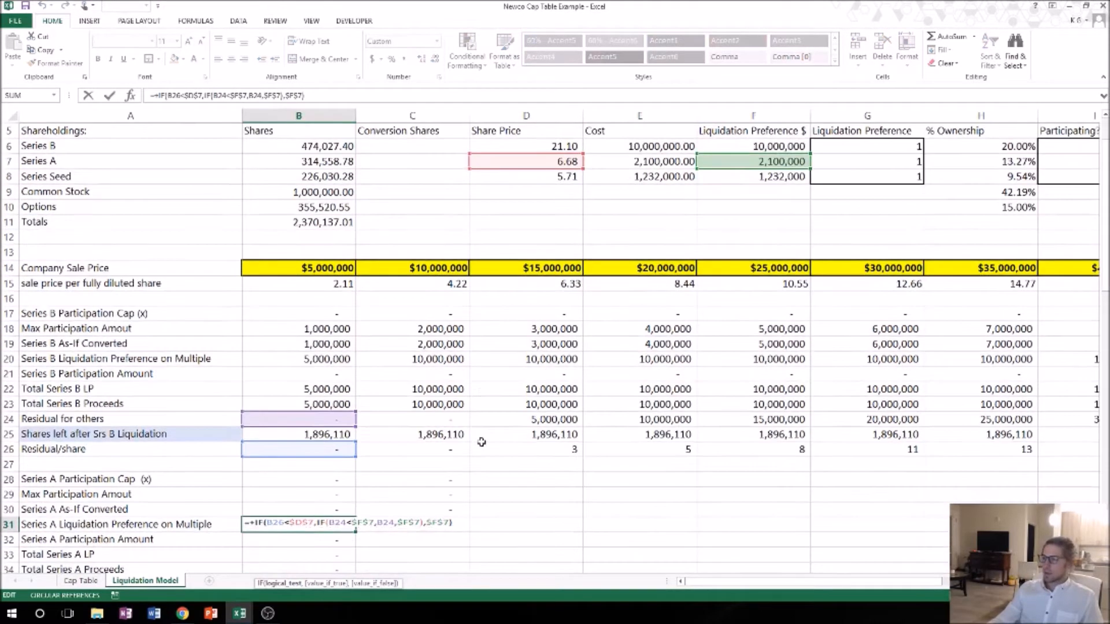
scroll(479, 440, "down", 1)
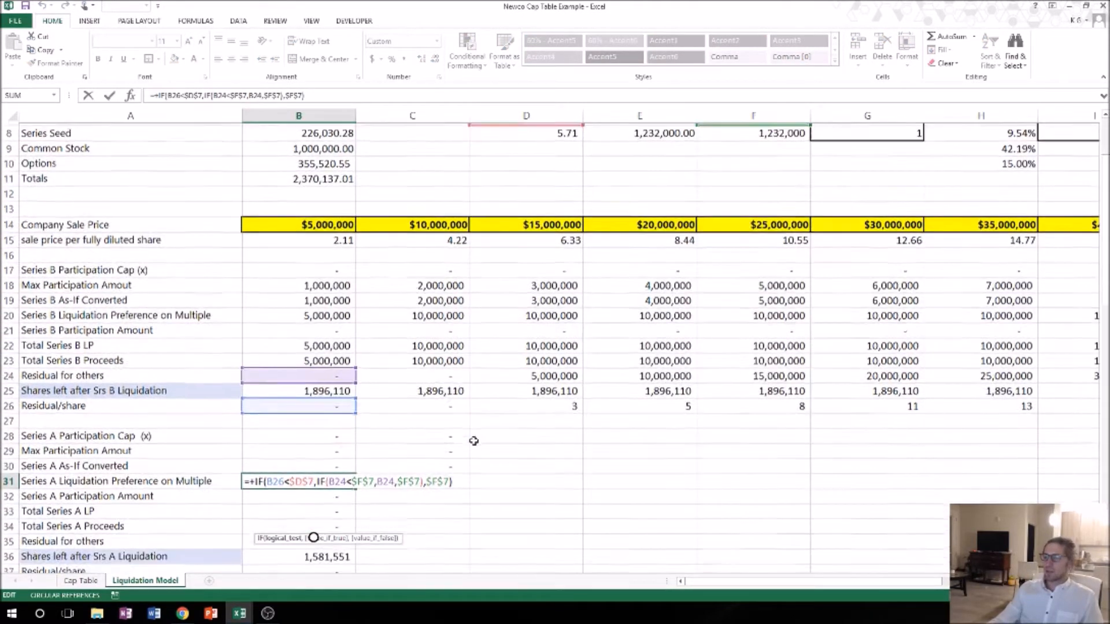
key("Escape")
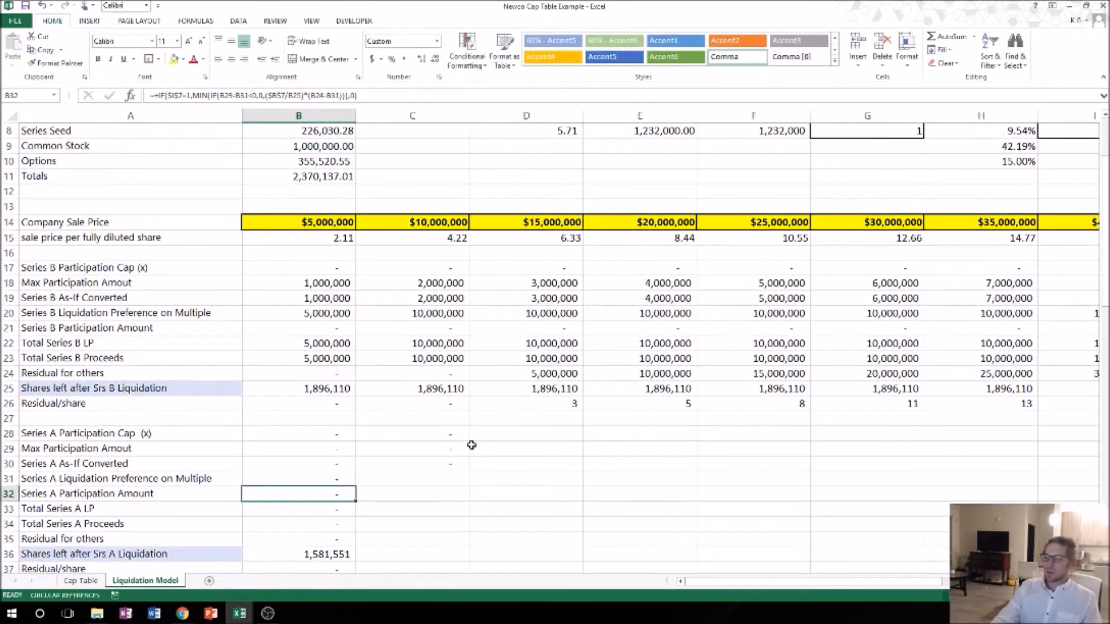
key("Right")
type("+IF(")
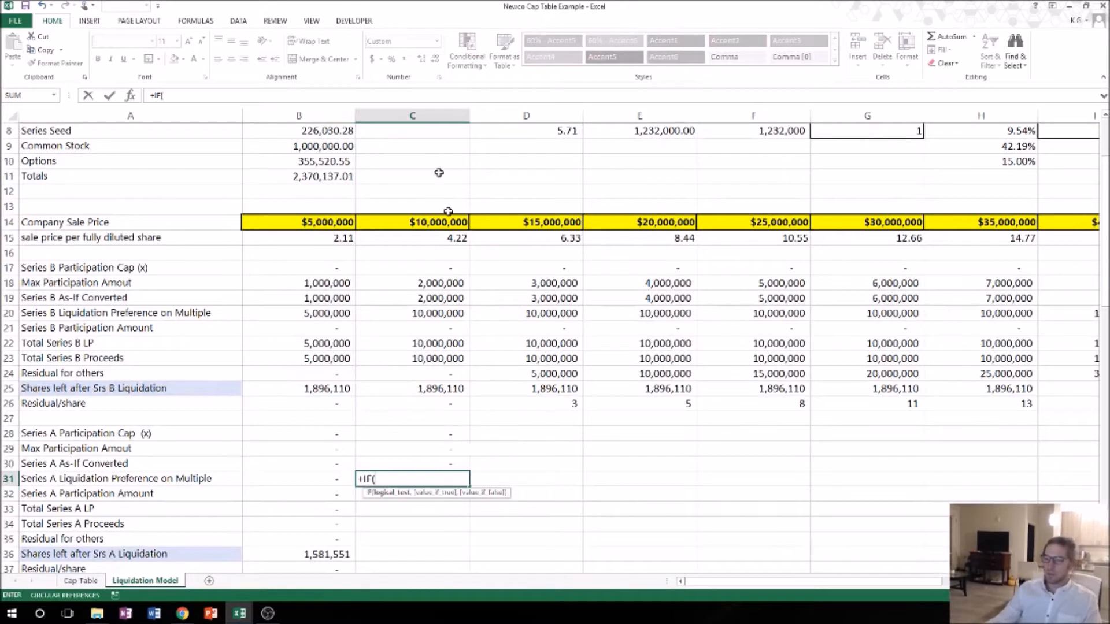
left_click(415, 404)
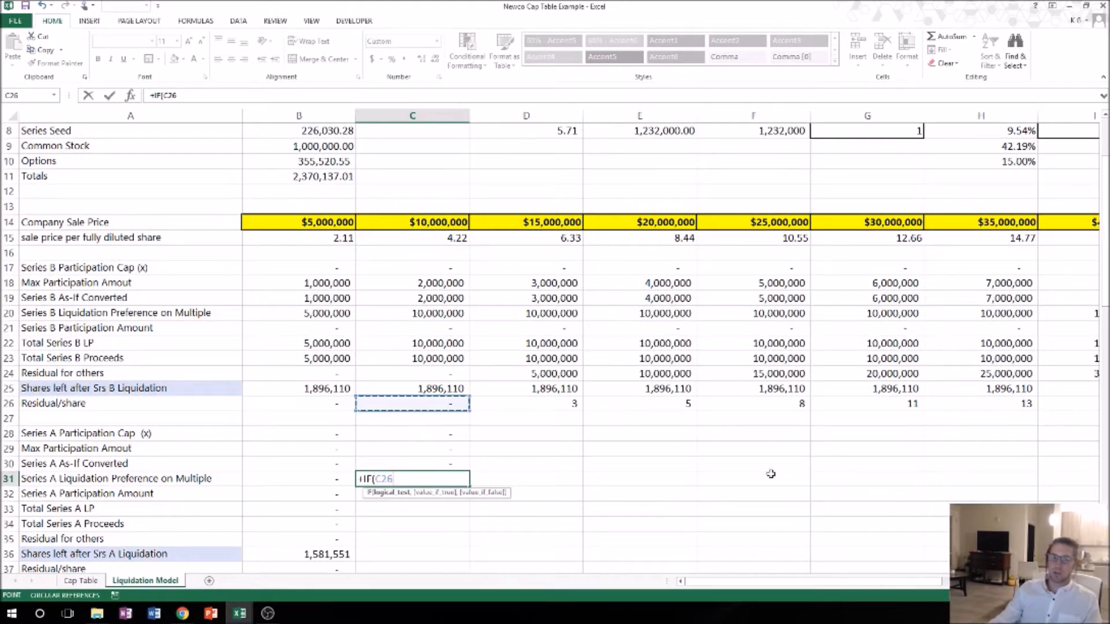
type("<")
scroll(757, 446, "up", 2)
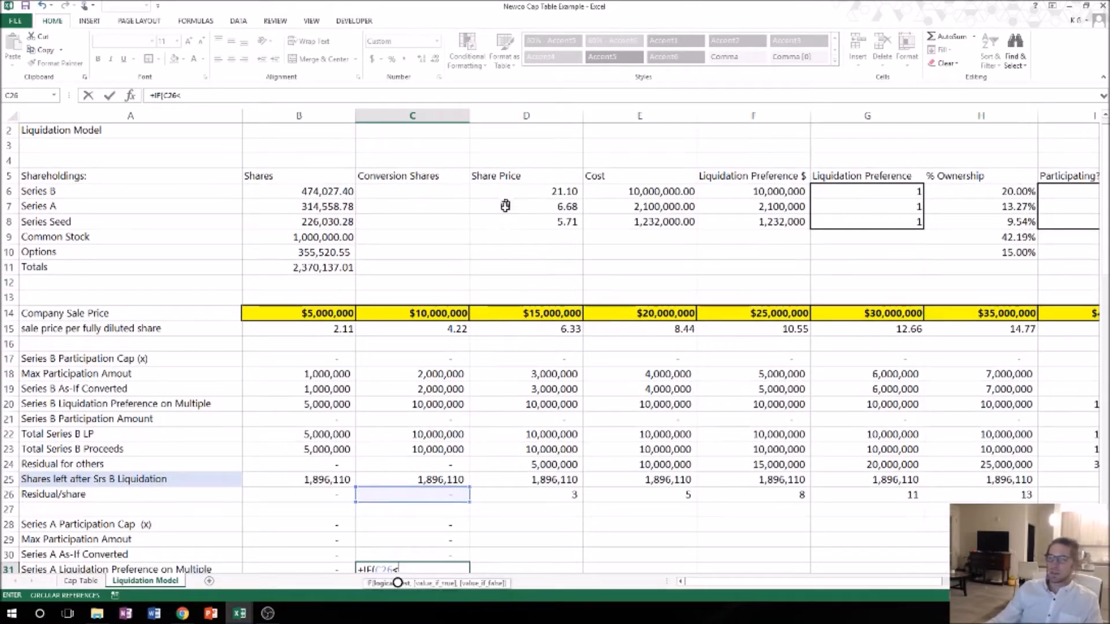
left_click(507, 208)
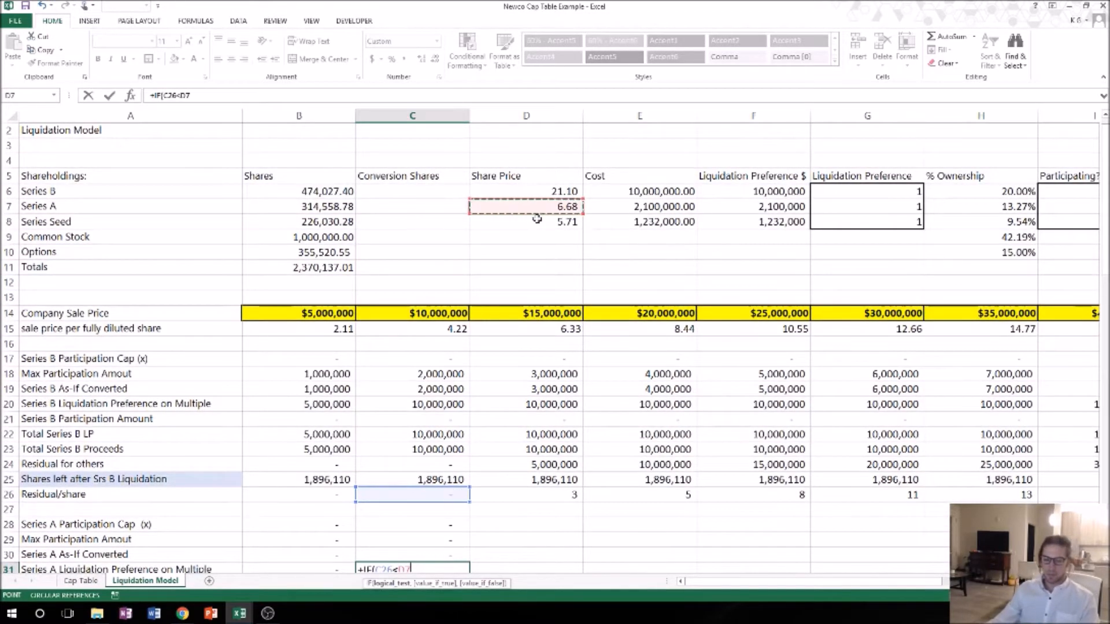
type(",")
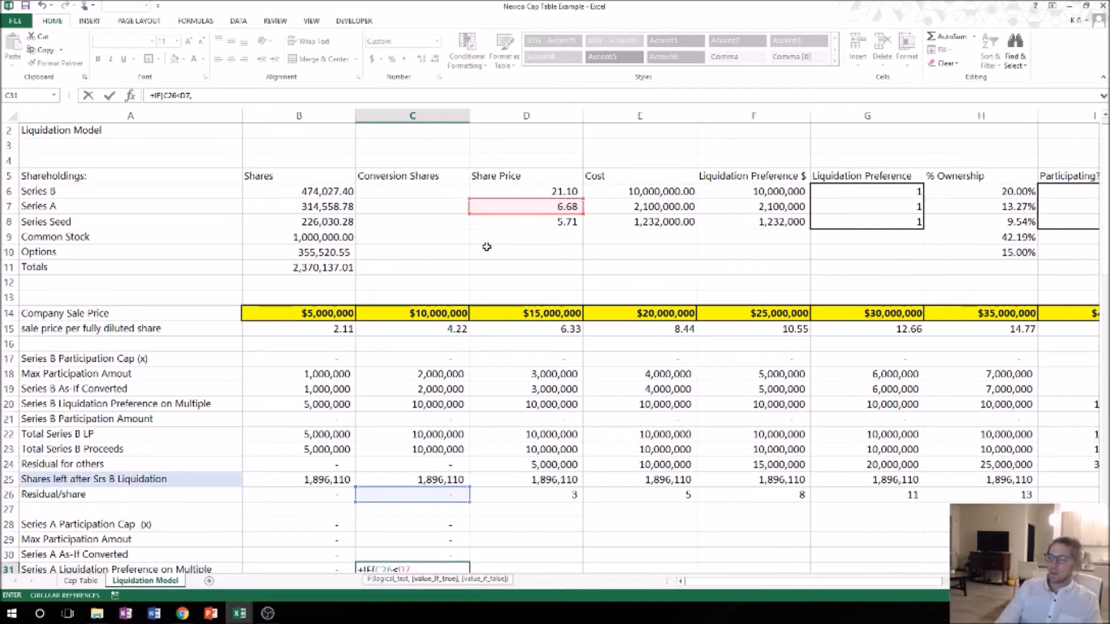
Complete C31's formula with the nested IF(C24<F7,C24,F7) as the true result and F7 as the false result
type("IF(")
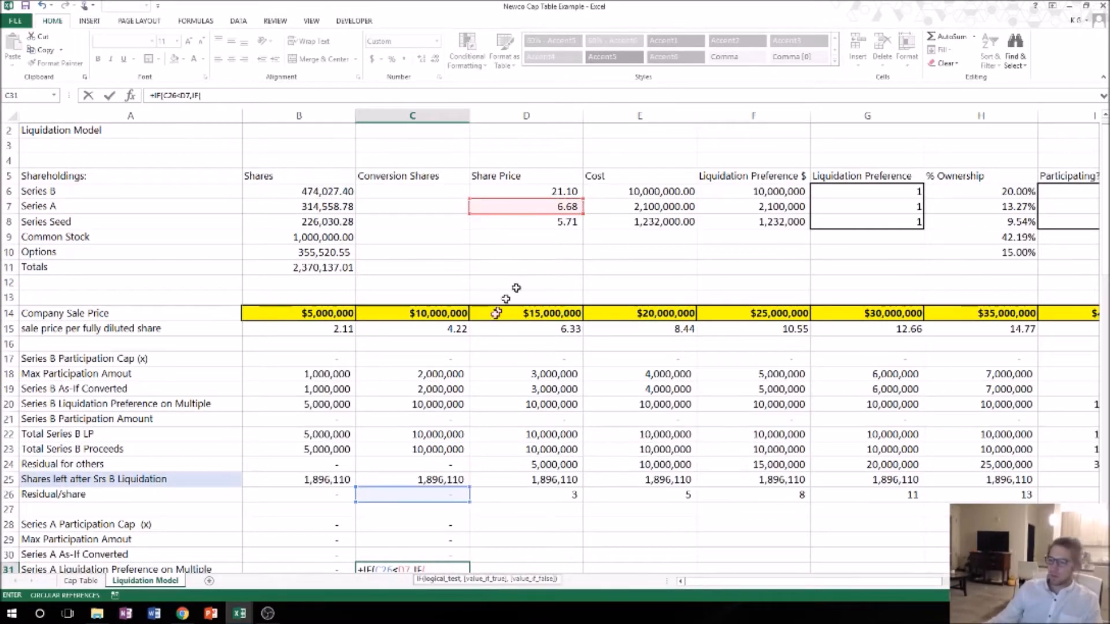
scroll(468, 369, "down", 1)
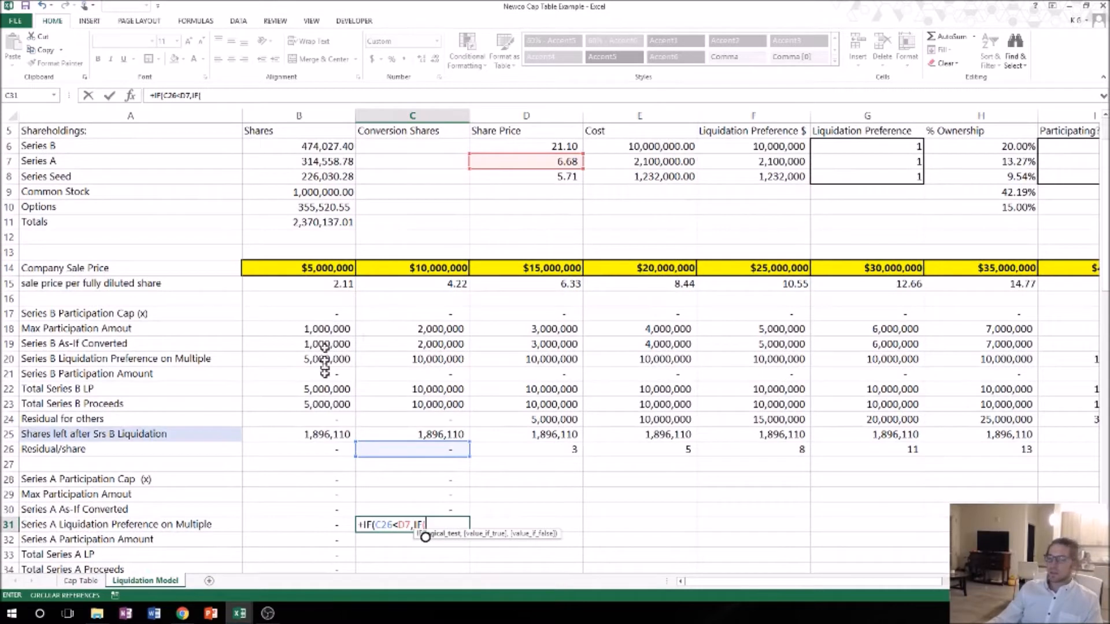
left_click(422, 417)
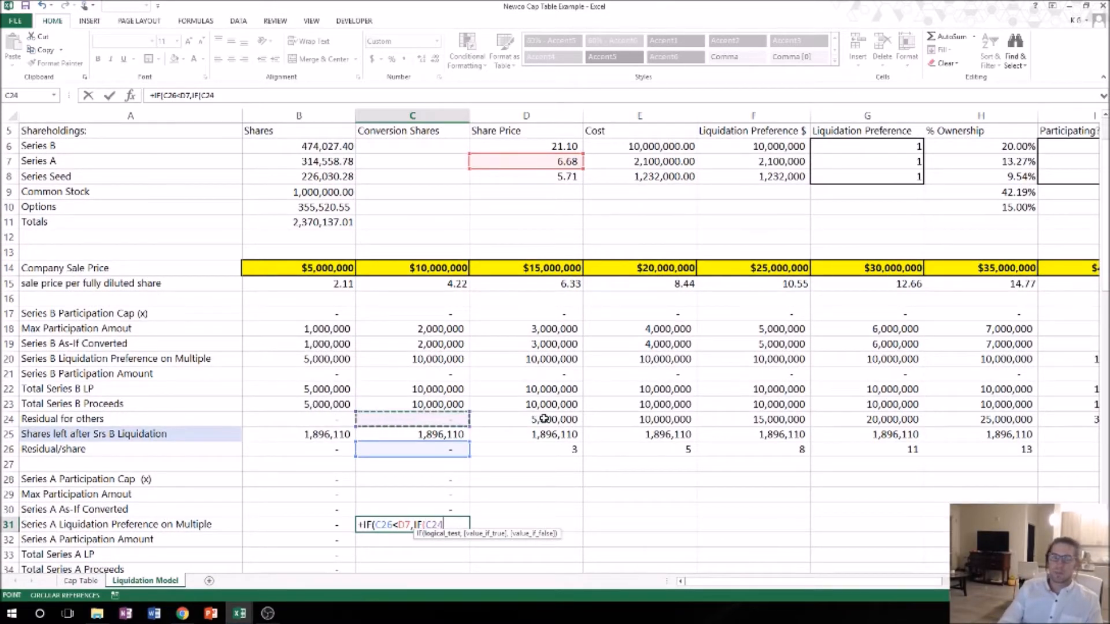
type("<")
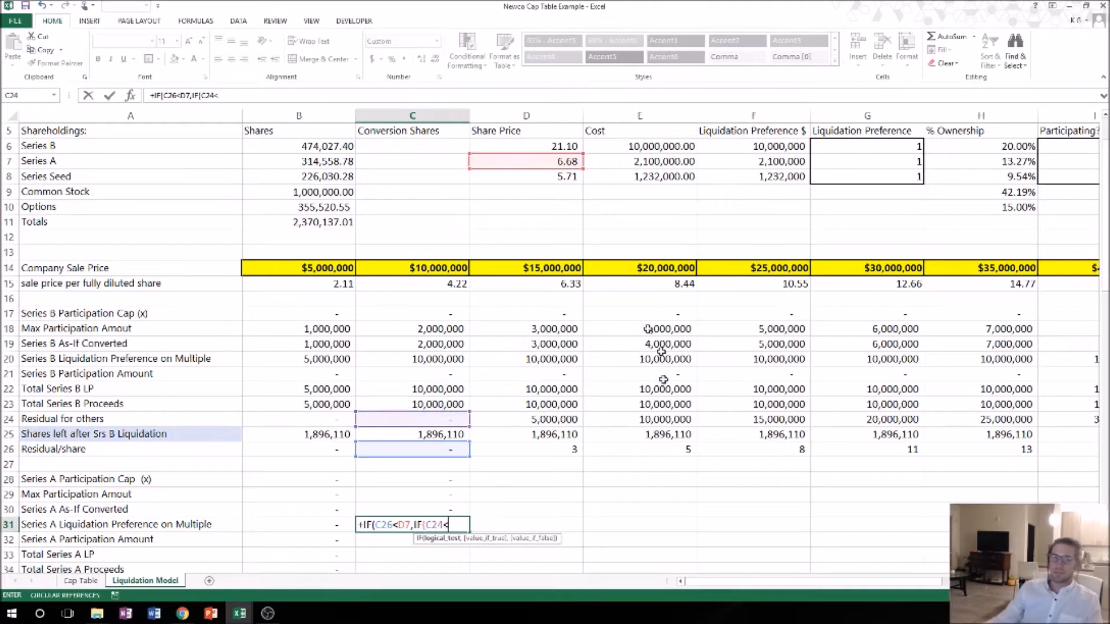
left_click(743, 158)
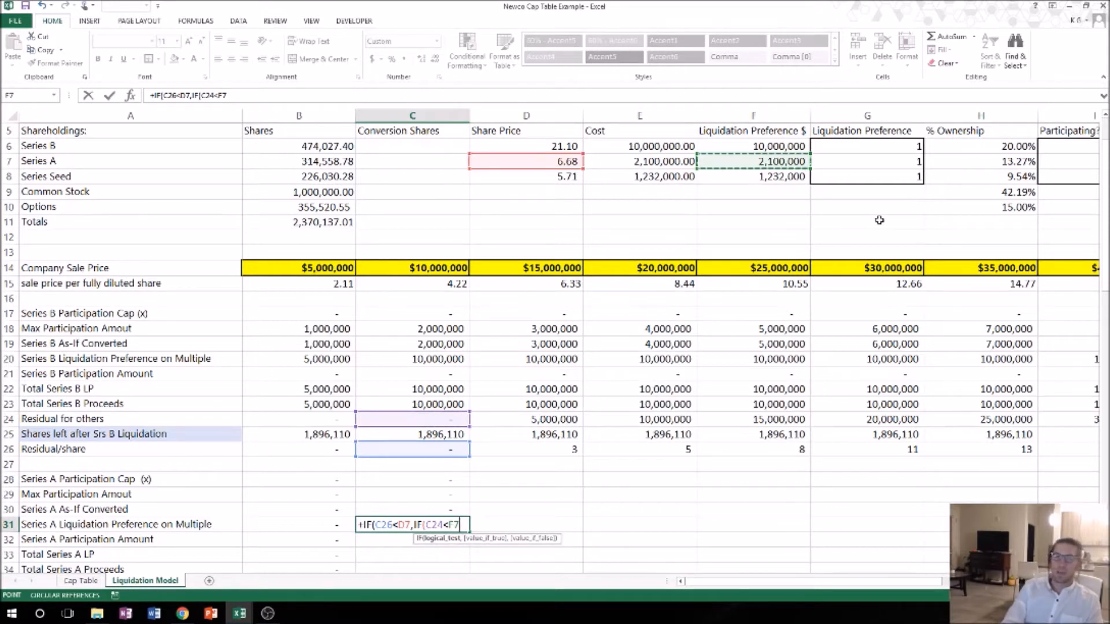
type(",")
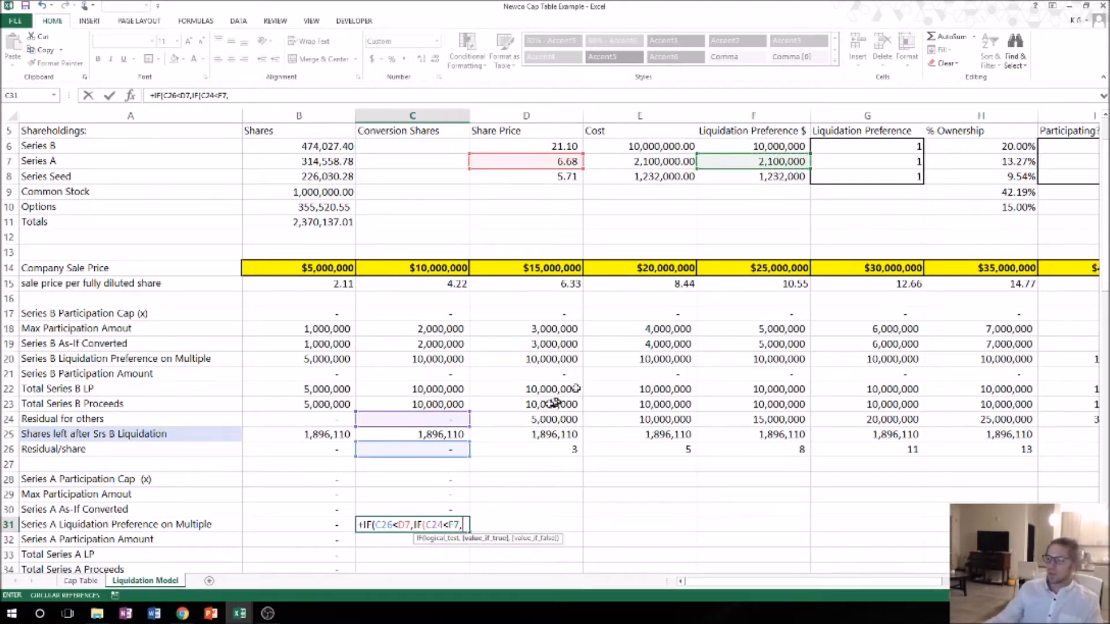
left_click(405, 420)
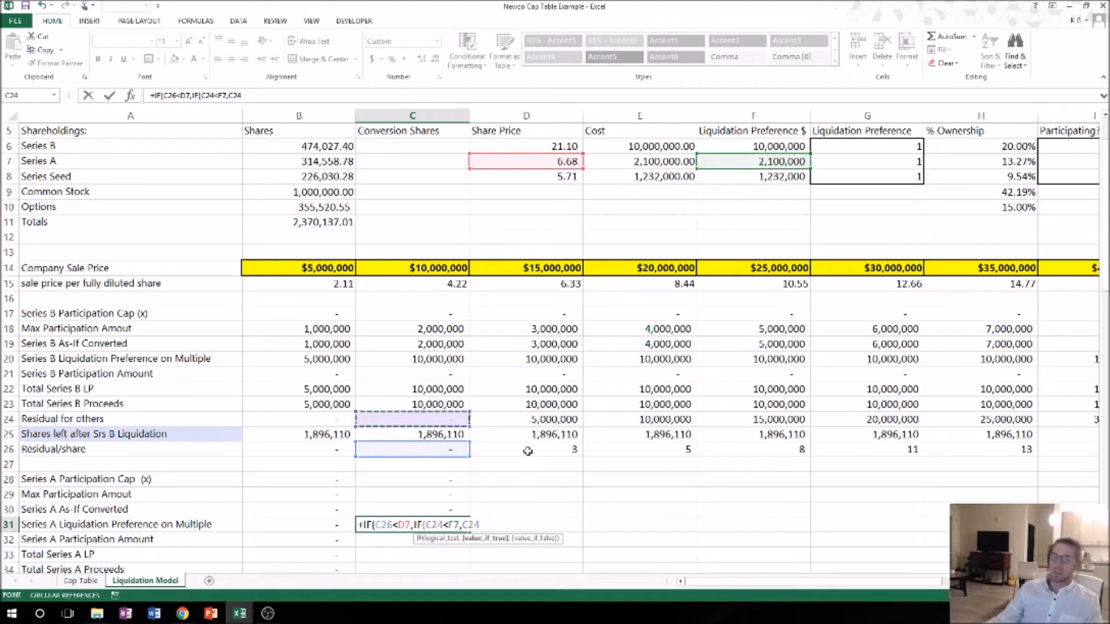
type(",")
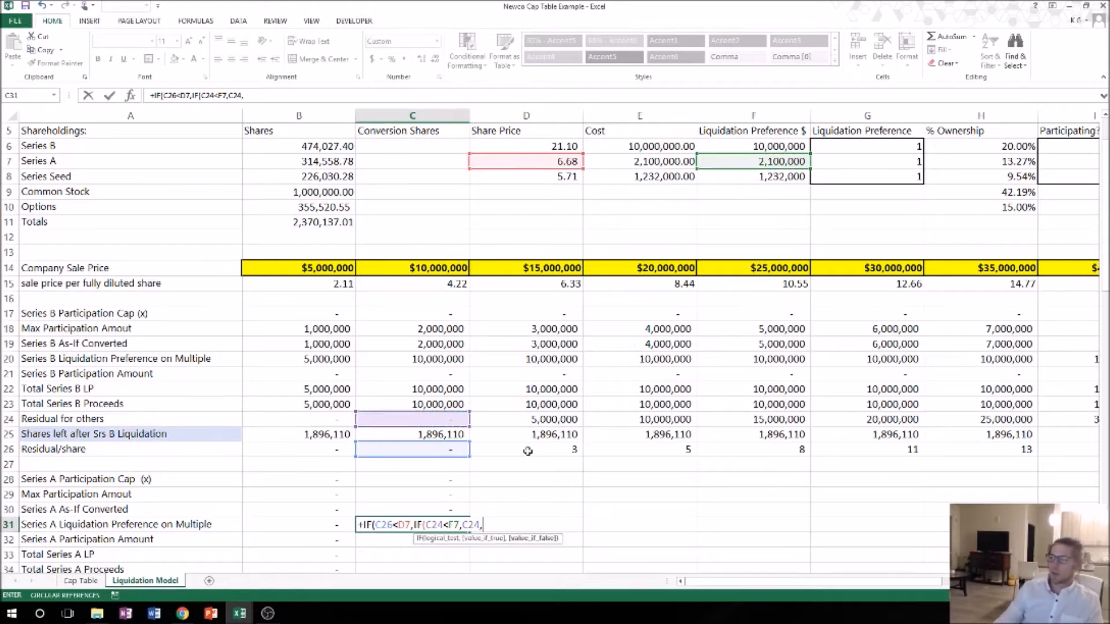
left_click(764, 164)
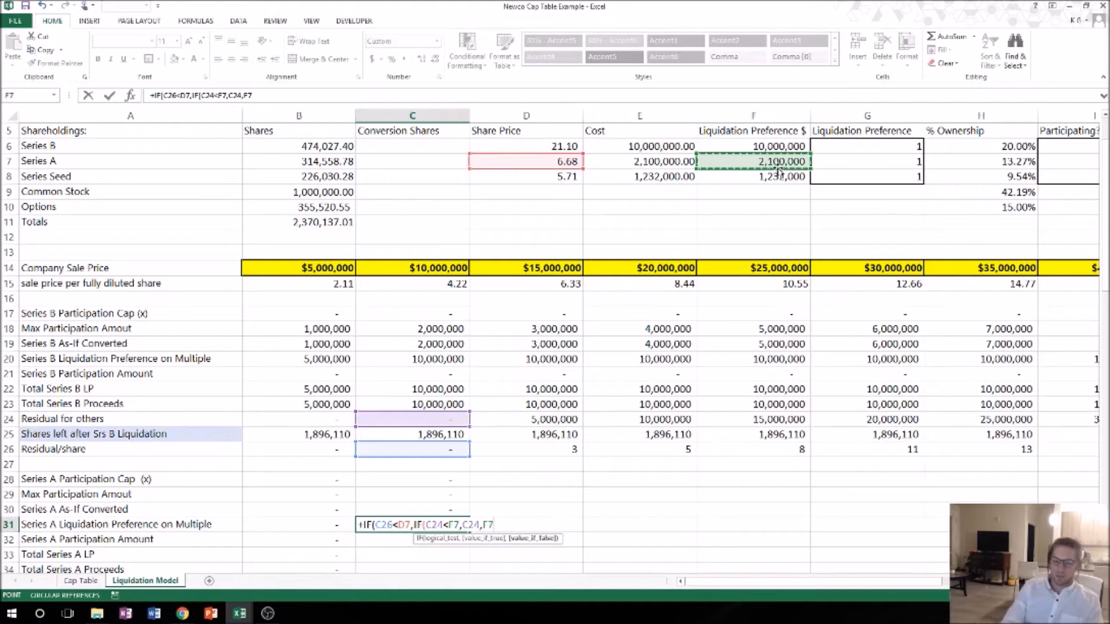
type("),")
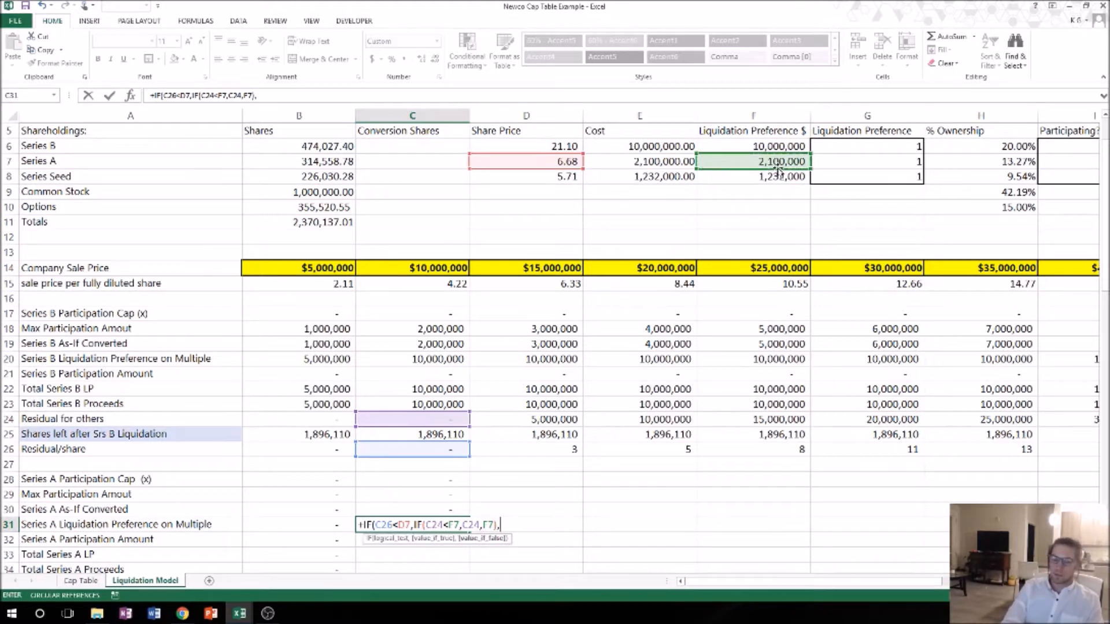
left_click(773, 163)
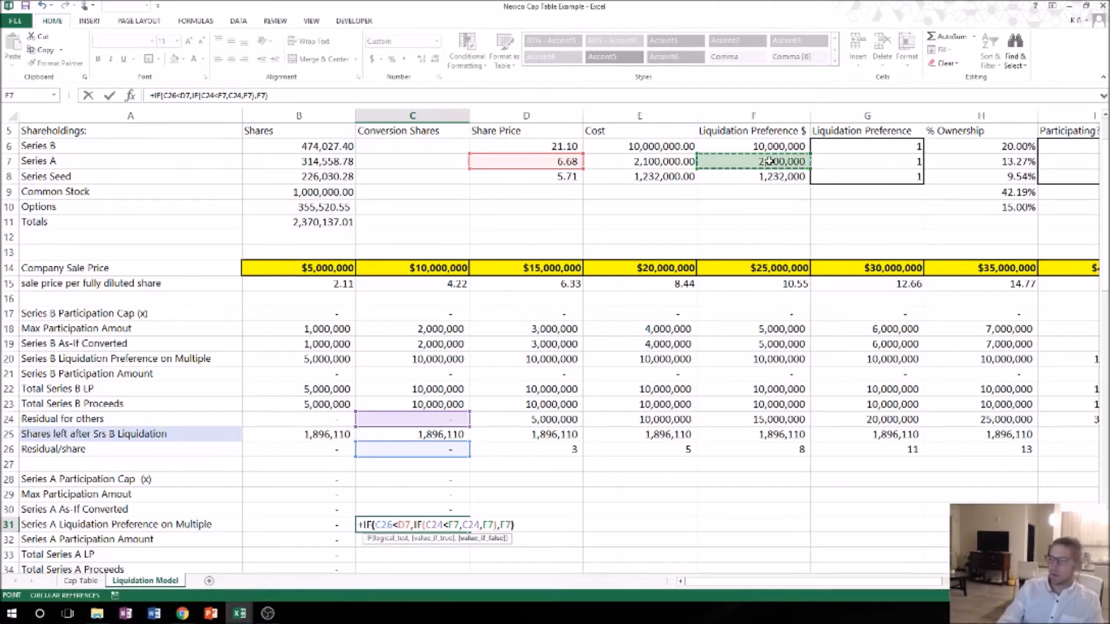
key("Return")
key("Up")
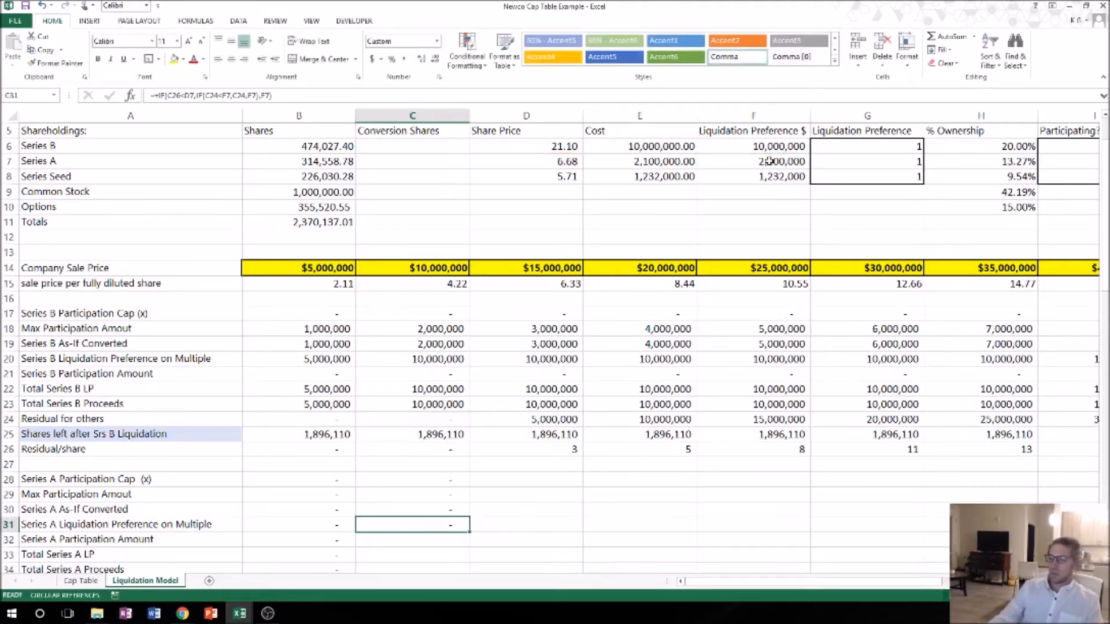
Make the D7 reference and all F7 references absolute in the Series A Liquidation Preference on Multiple formula in C31
left_click(270, 96)
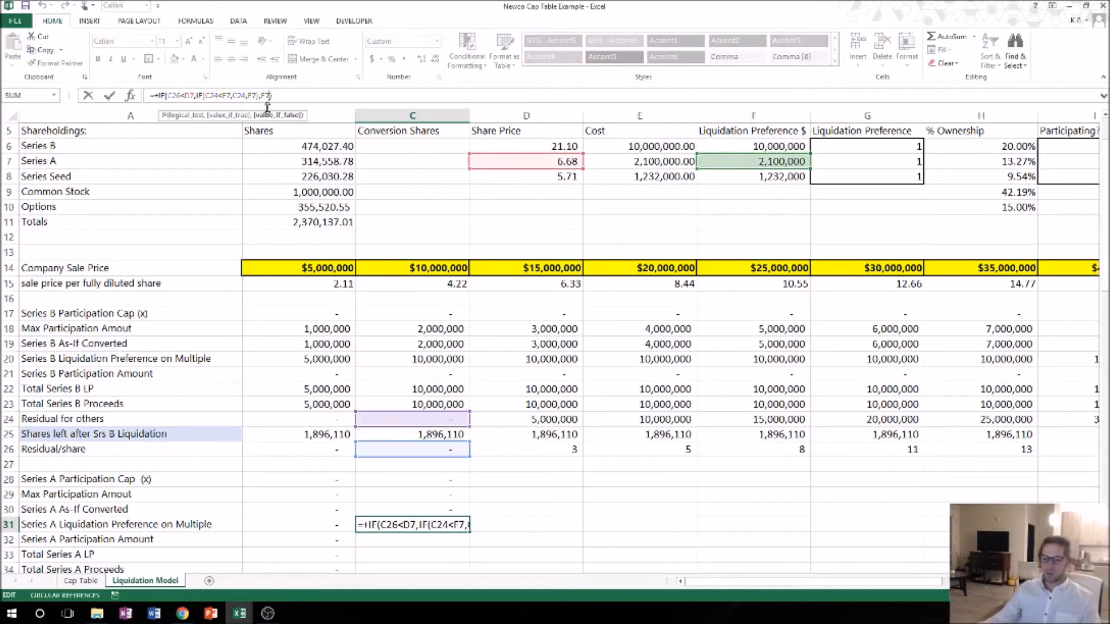
key("F4")
key("F4")
left_click(228, 96)
key("F4")
left_click(187, 96)
key("F4")
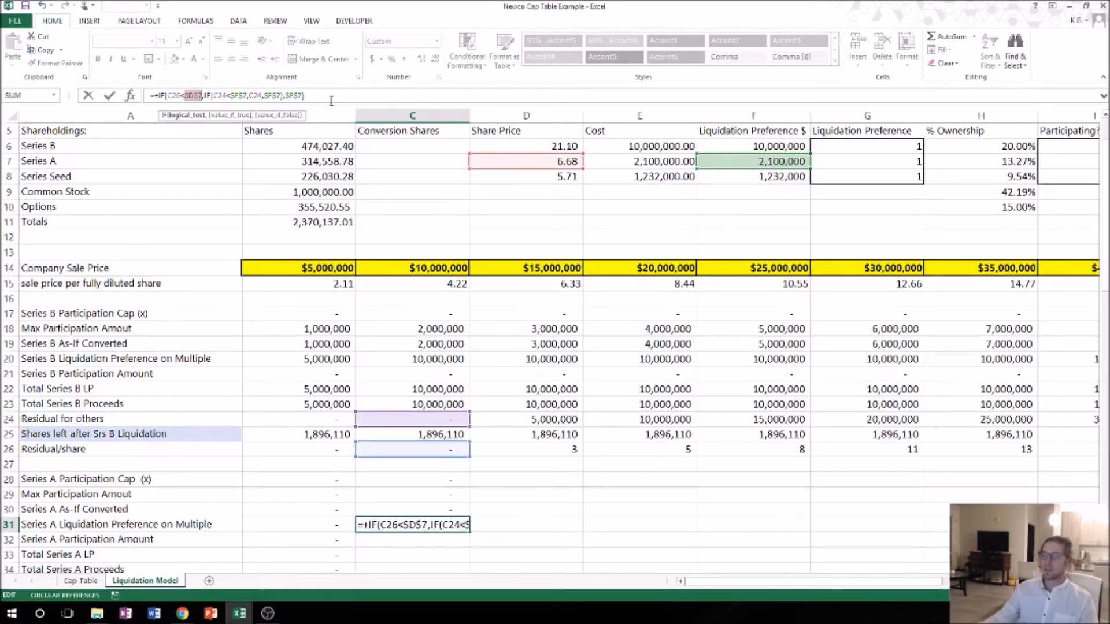
key("Return")
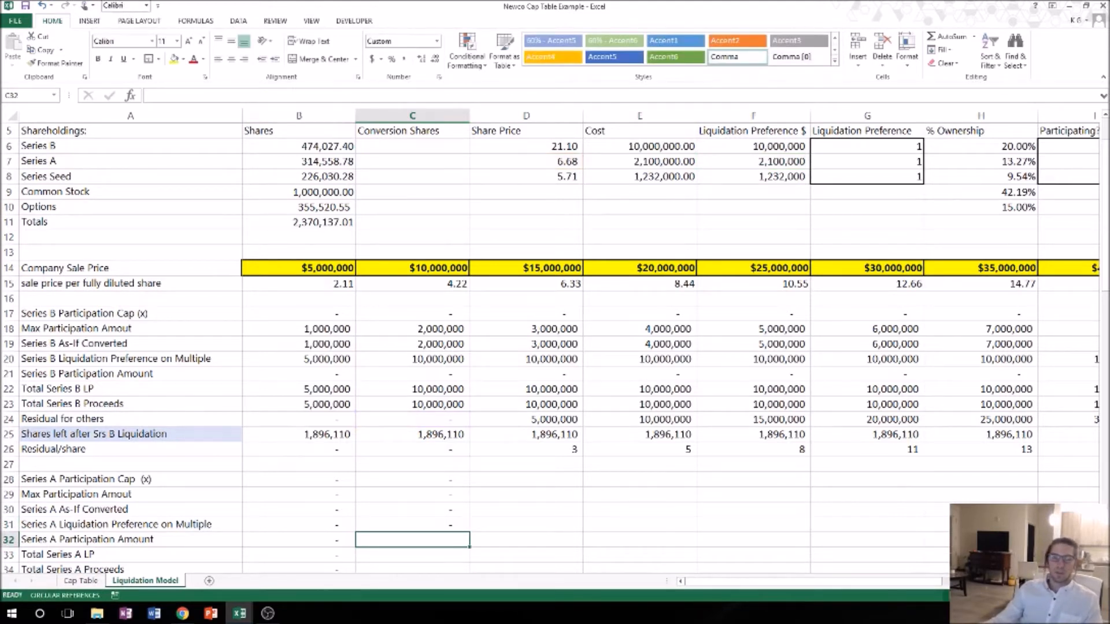
Begin the Series A Participation Amount formula in C32 with +IF(I7=1,MIN( using B32's existing formula as a guide
key("alt+Tab")
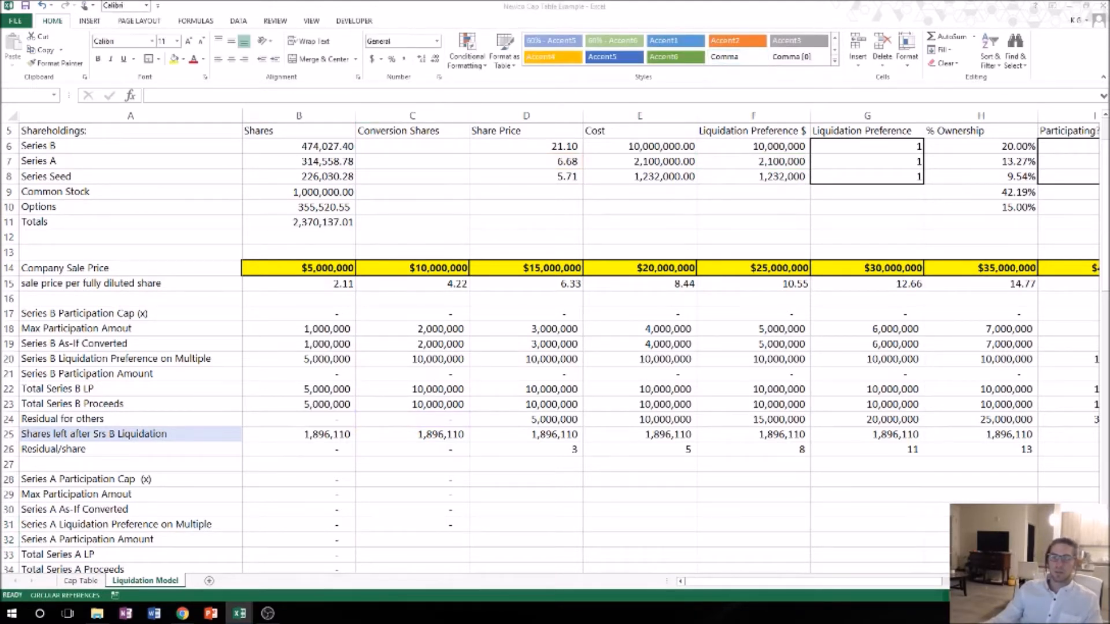
left_click(425, 541)
left_click(335, 542)
double_click(336, 542)
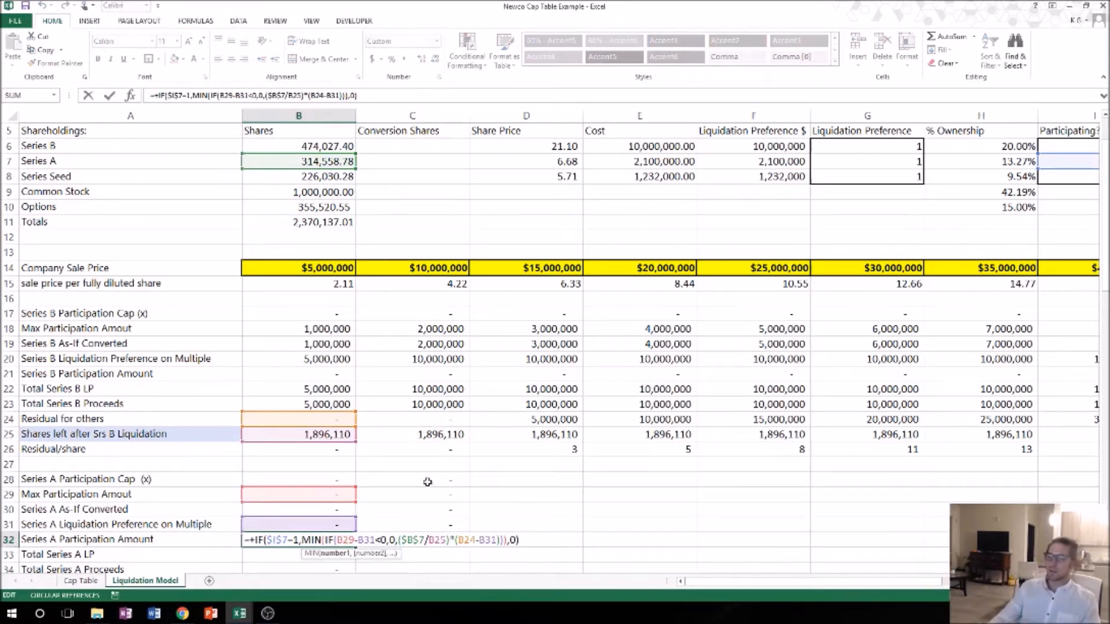
key("Escape")
key("Right")
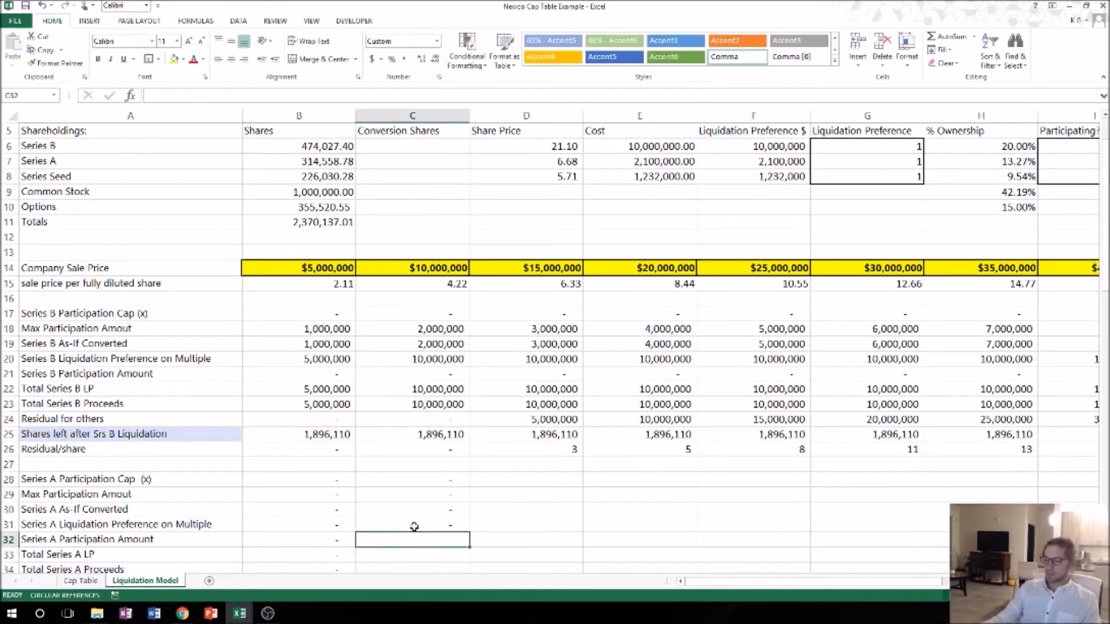
type("+IF(")
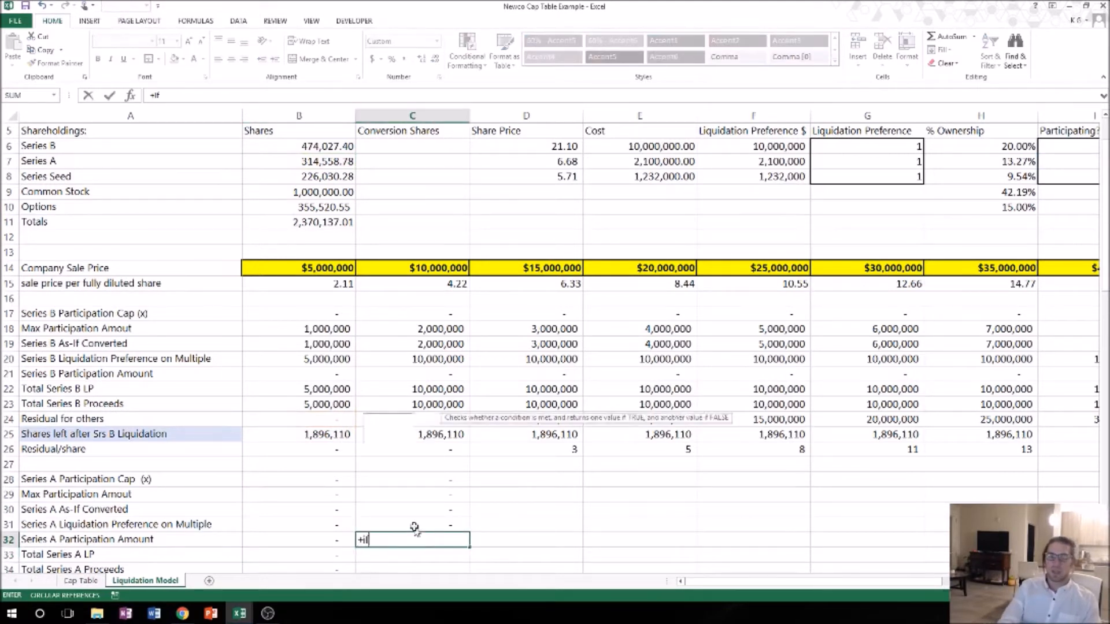
left_click(1079, 162)
type("=1,M")
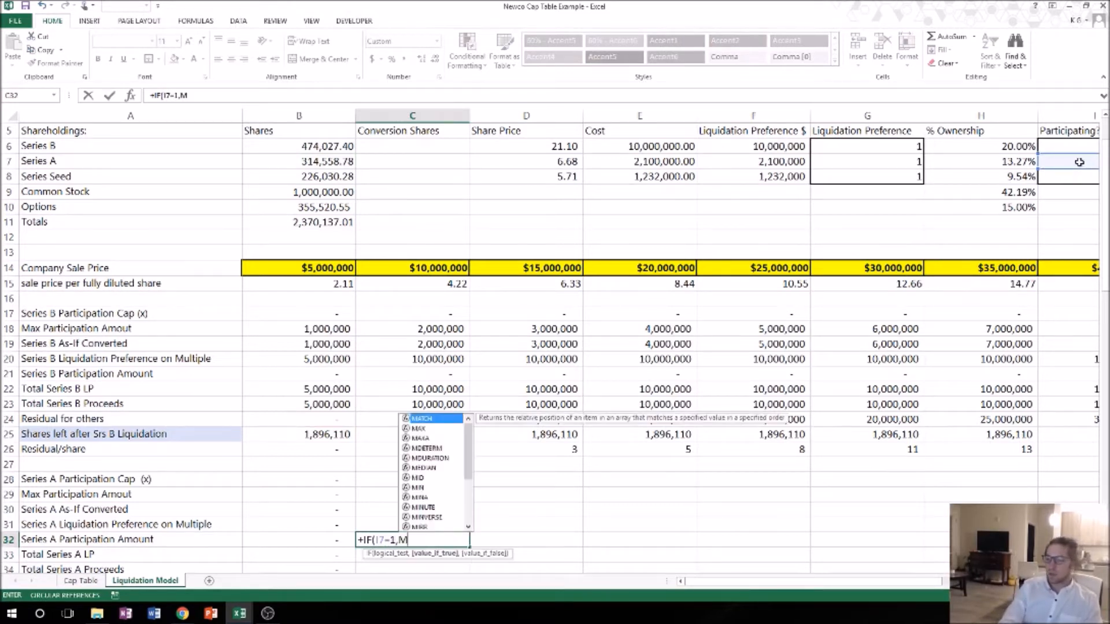
type("IN(")
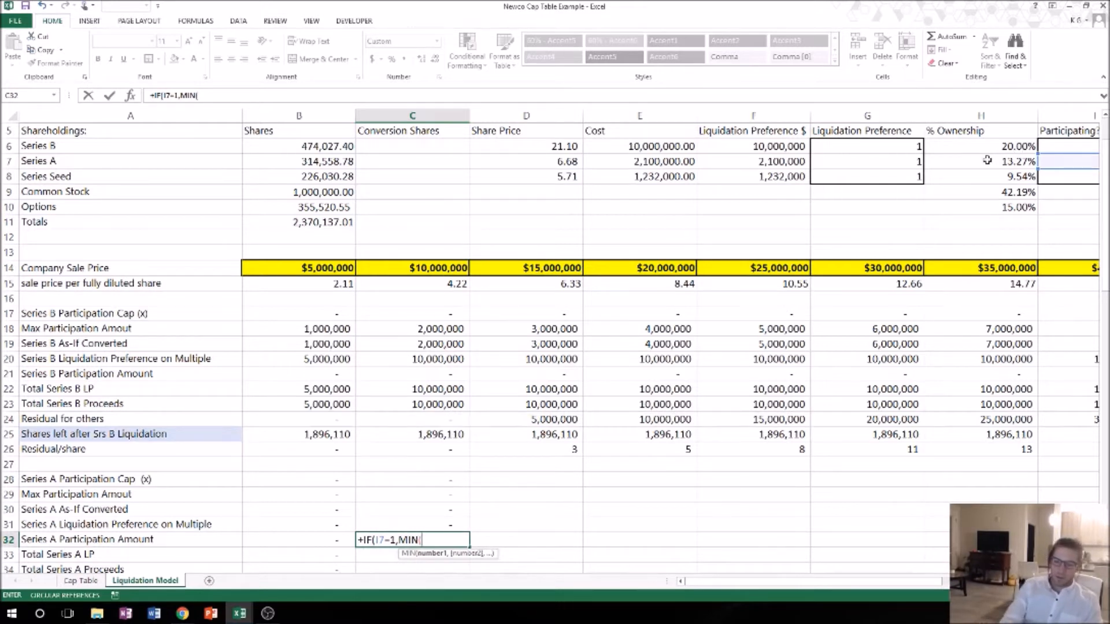
Add the nested condition IF(C29-C31<0, inside the MIN function of the Series A Participation Amount formula in C32
type("IF(")
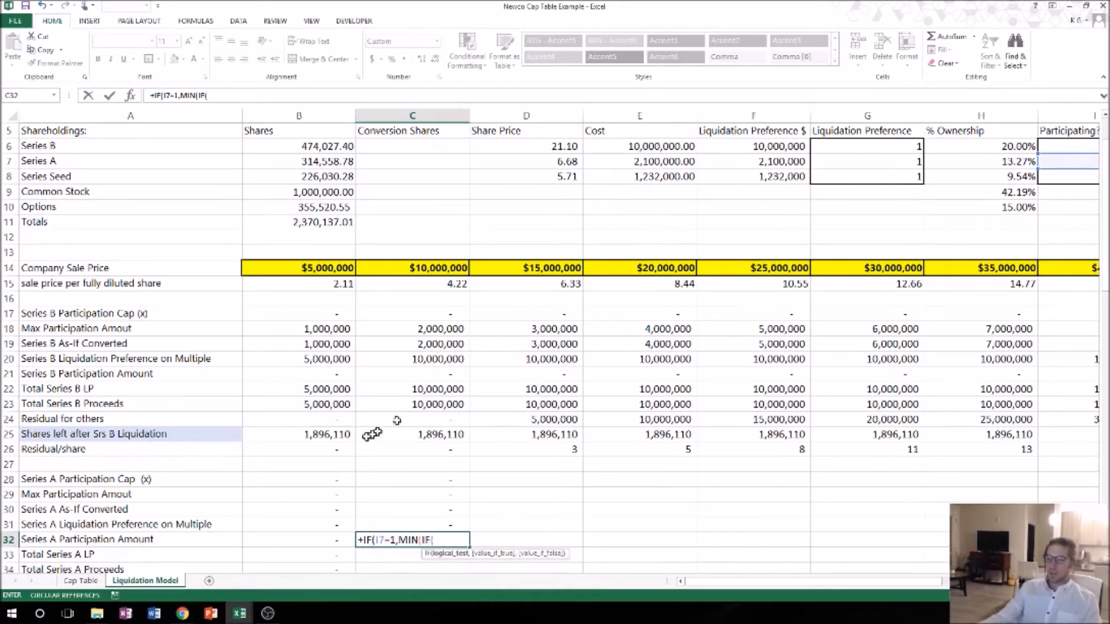
left_click(441, 491)
type("-C31")
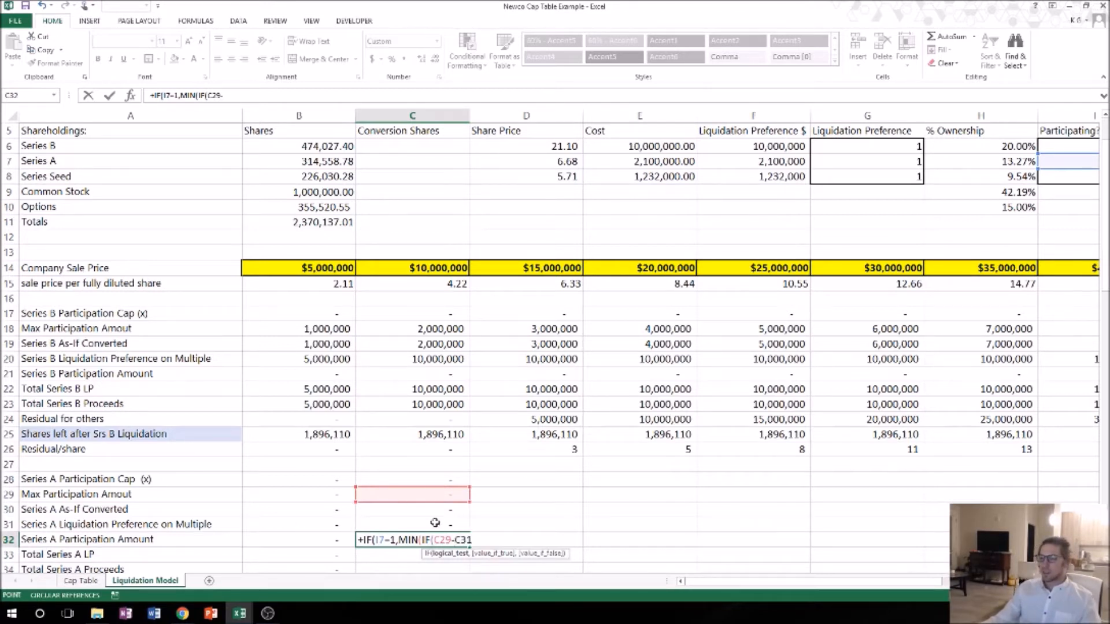
left_click(434, 523)
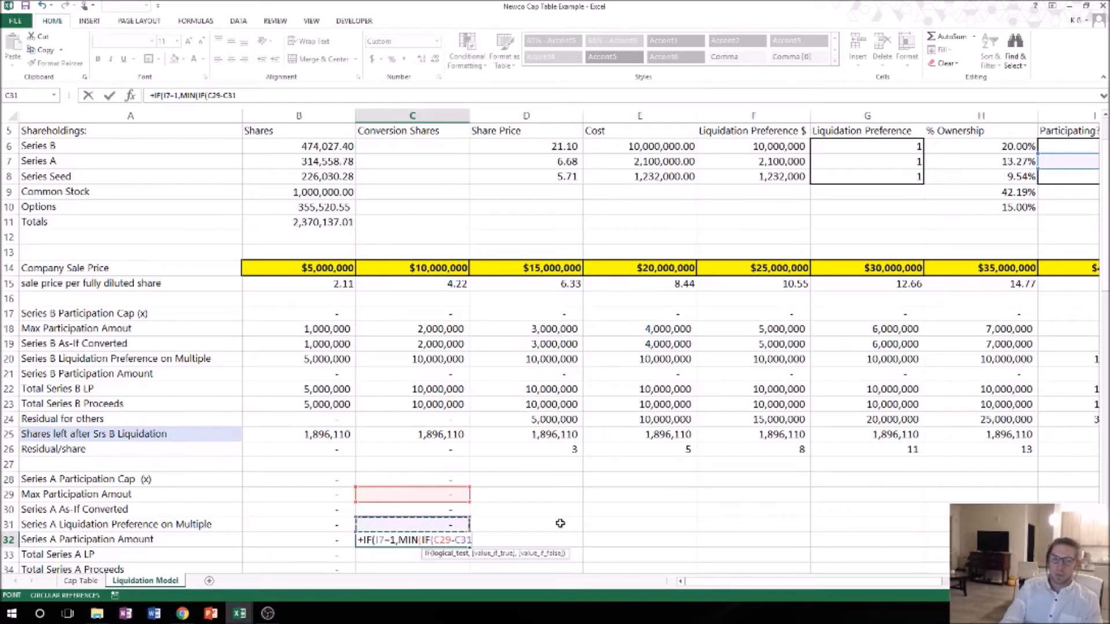
type("<0,")
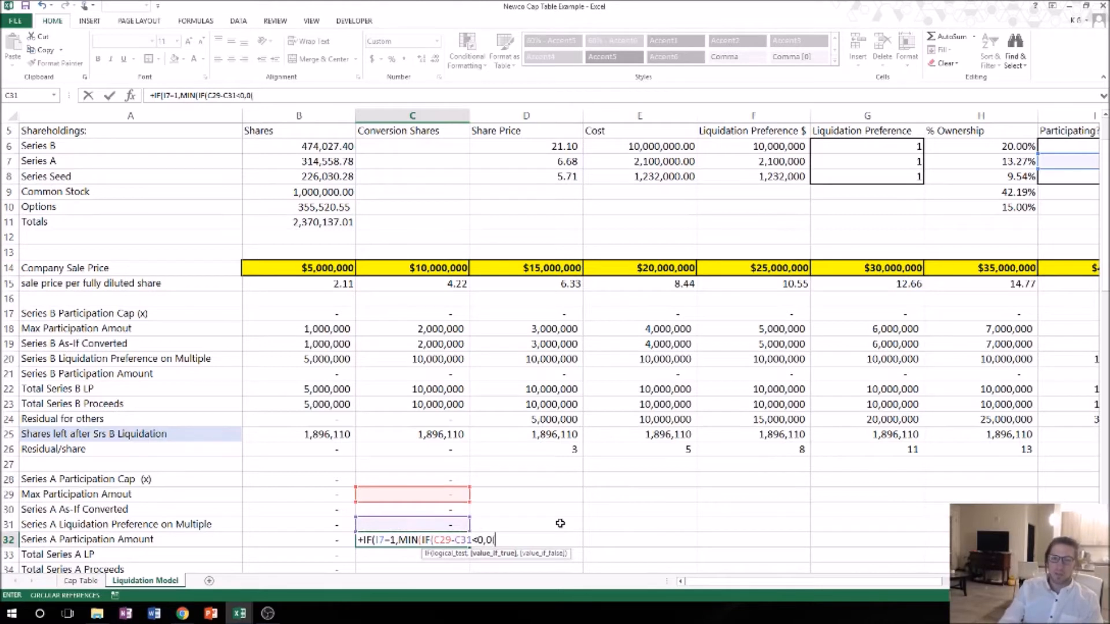
Give C32's nested IF the true result 0 and the false result (B7/C25)*C24-C31, followed by a closing parenthesis
type("0,(")
left_click(329, 162)
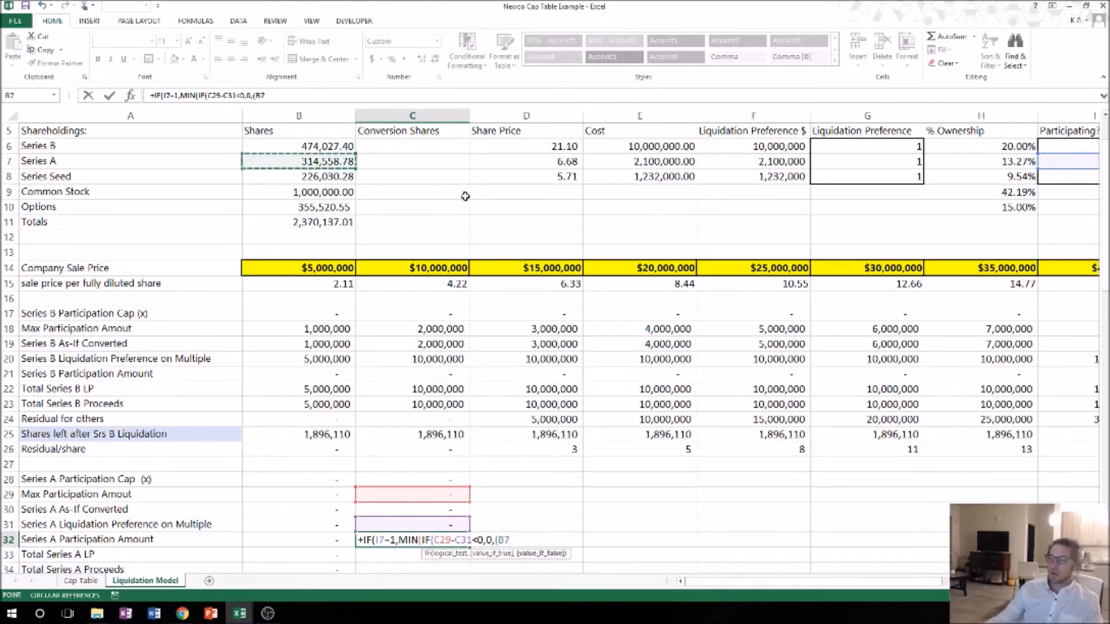
type("/")
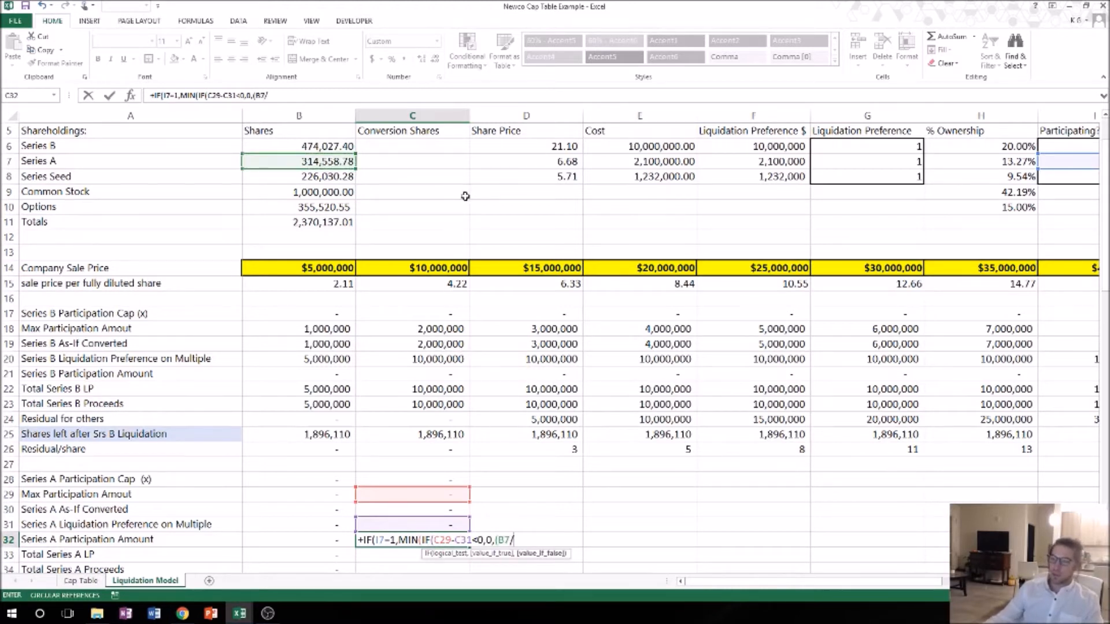
left_click(429, 434)
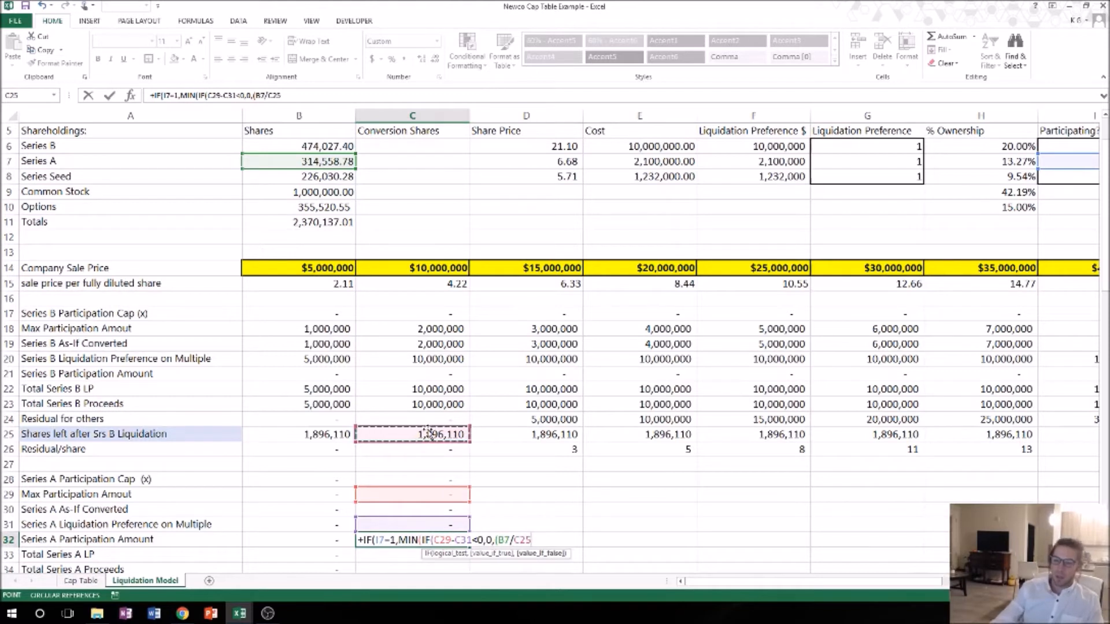
type(")-")
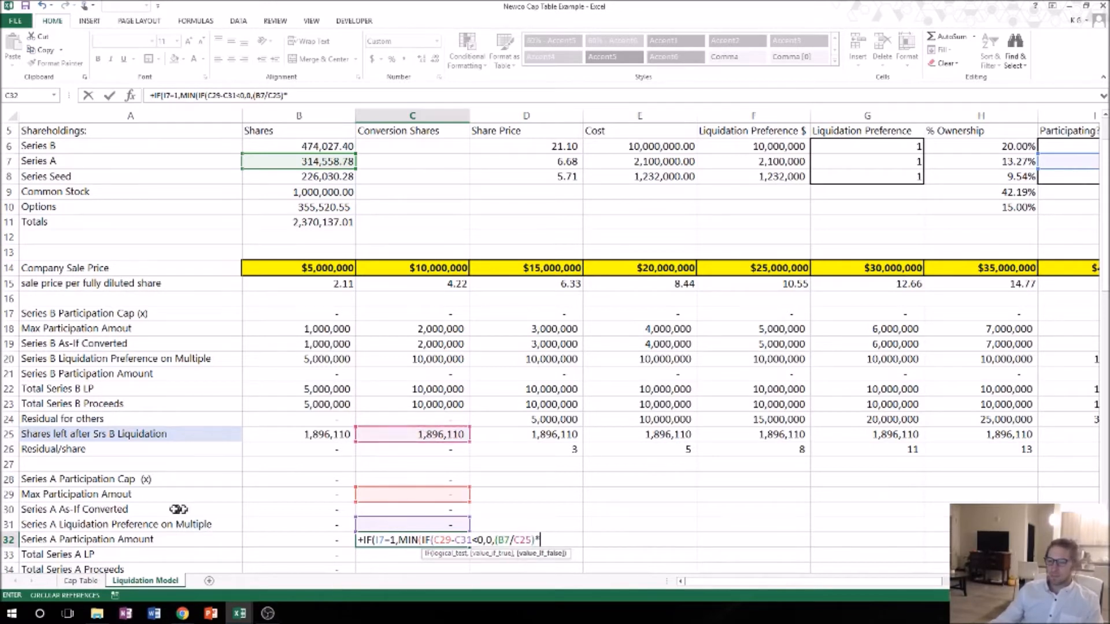
left_click(393, 418)
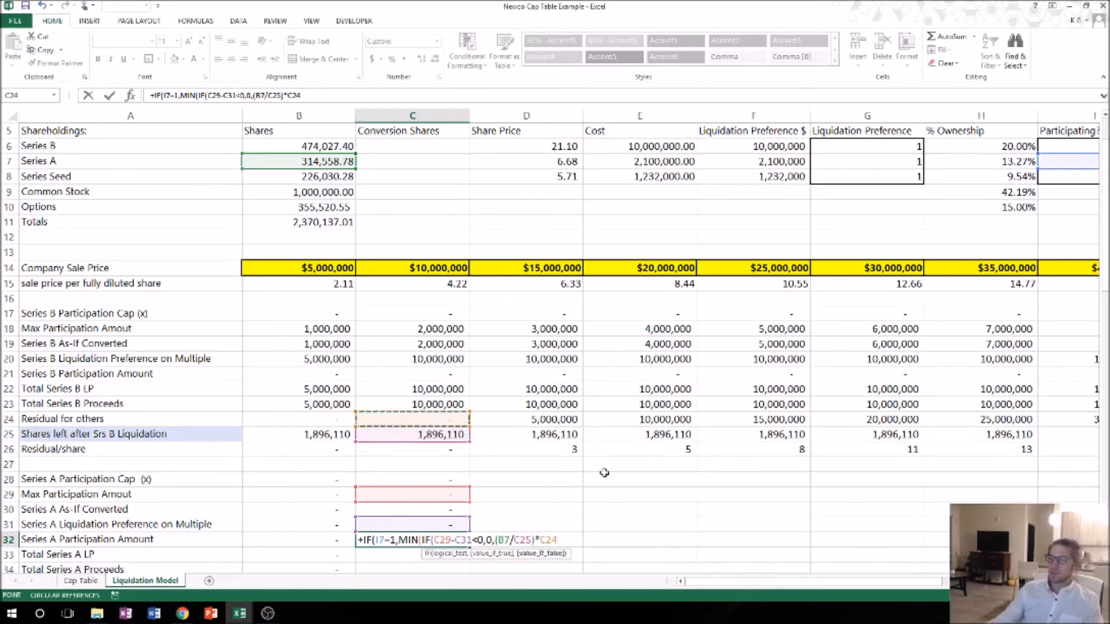
type("-")
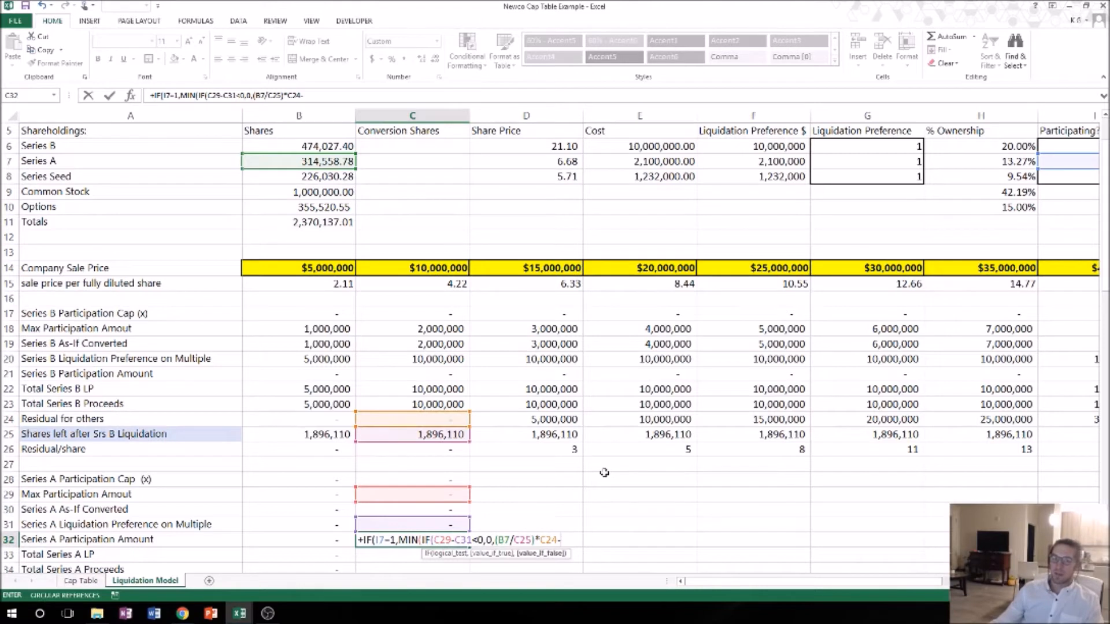
left_click(416, 526)
type(")")
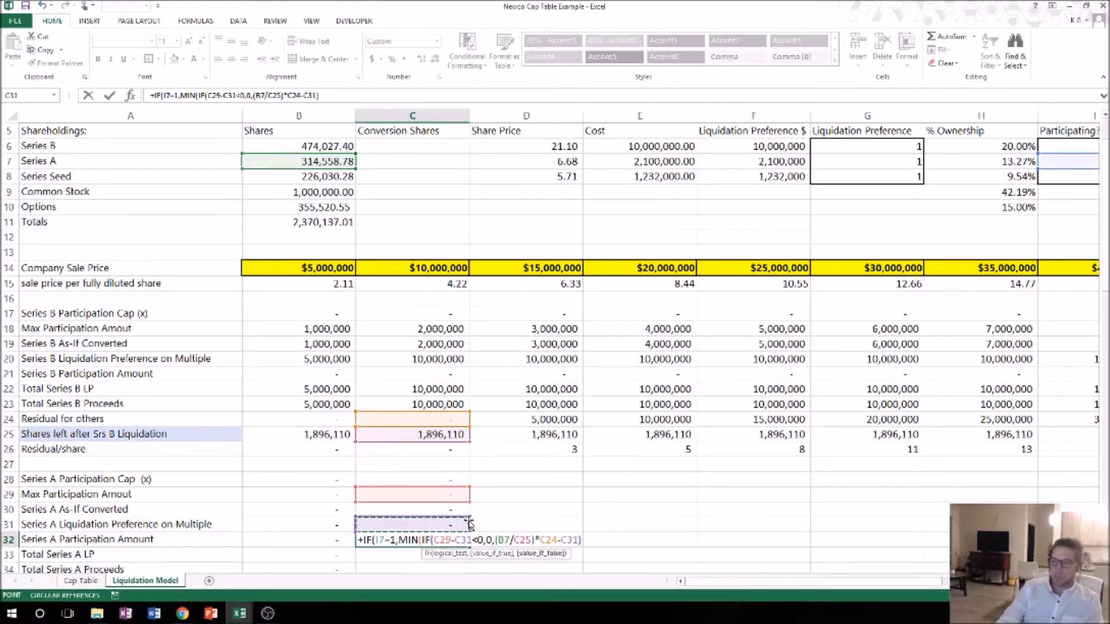
Enclose C24-C31 in parentheses in C32's formula, close the nested functions, and enter 0 as the outer false result
left_click(289, 96)
type("(")
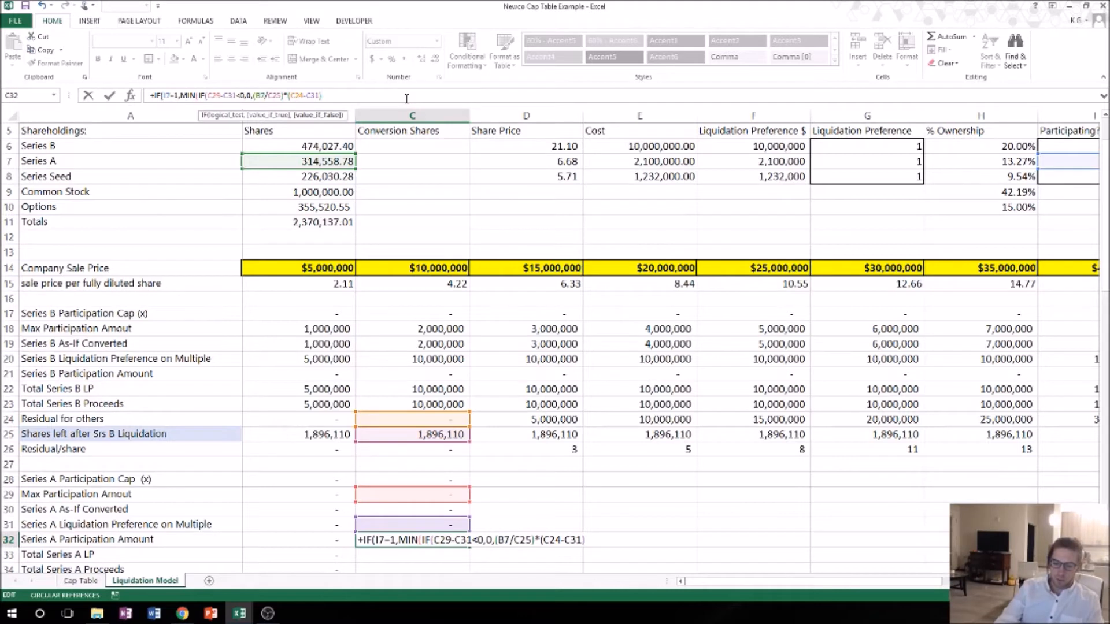
type("))")
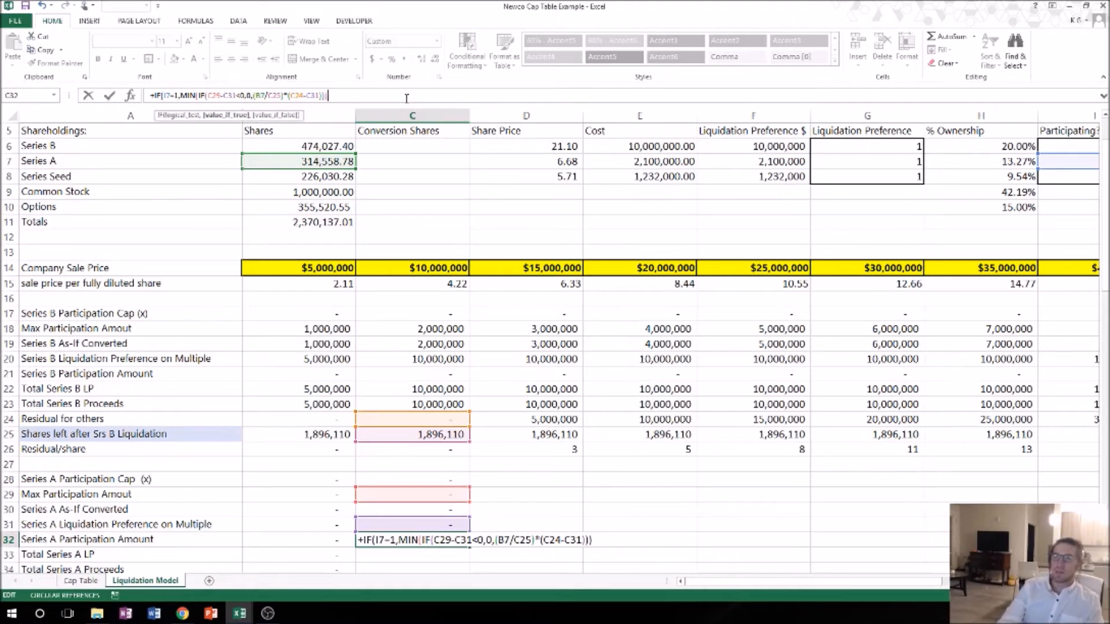
type(",0")
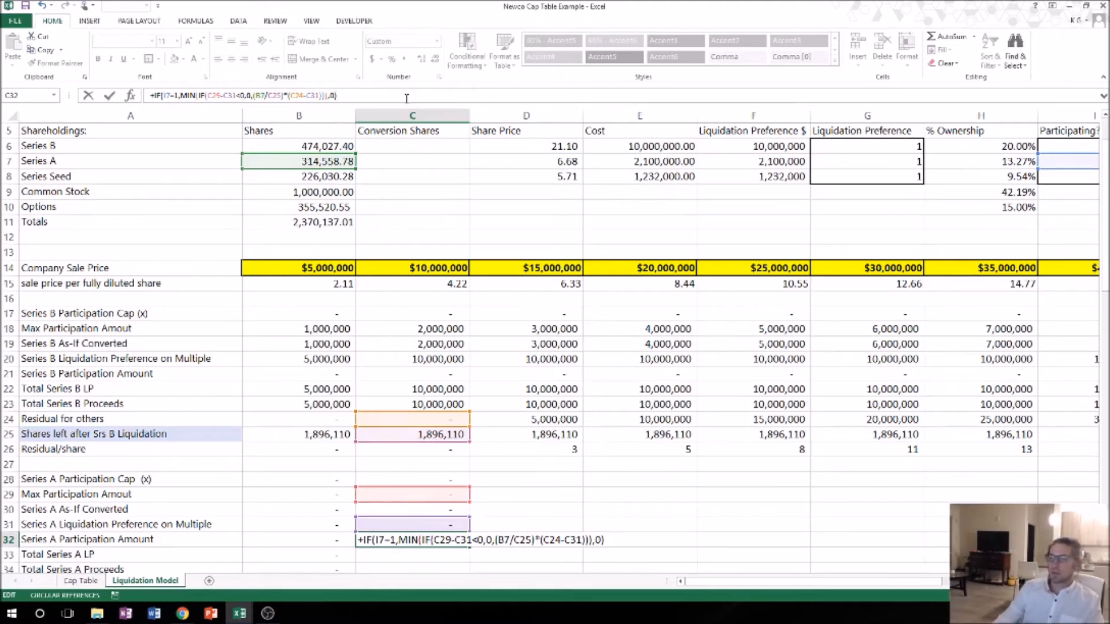
key("Return")
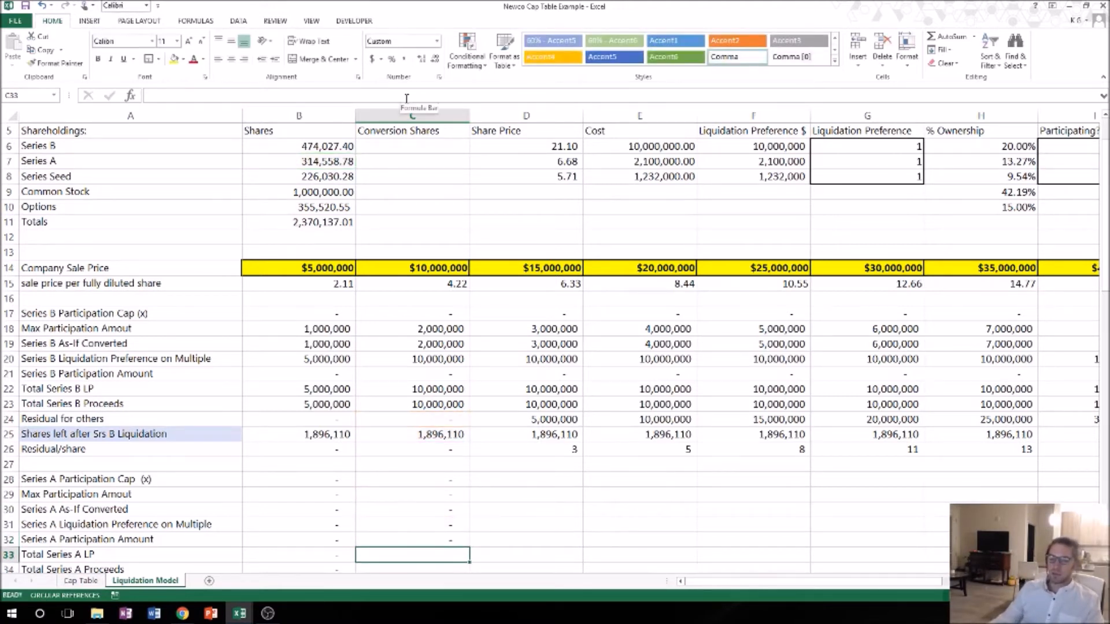
Copy the Total Series B LP formula from C22 into C33 for Total Series A LP and check its cell references
key("alt+Tab")
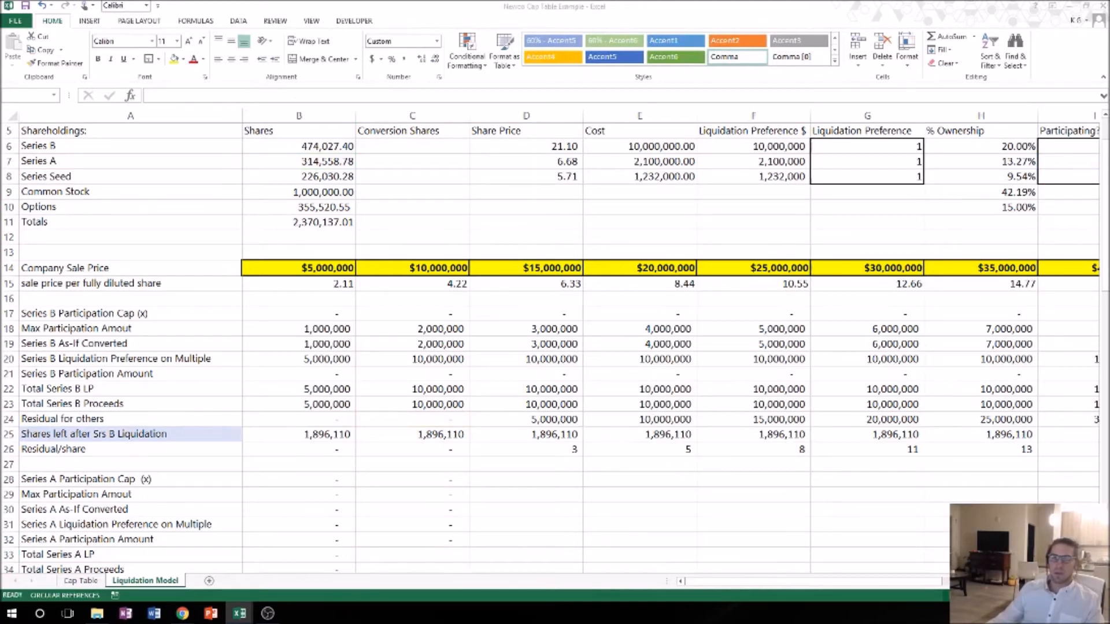
left_click(435, 556)
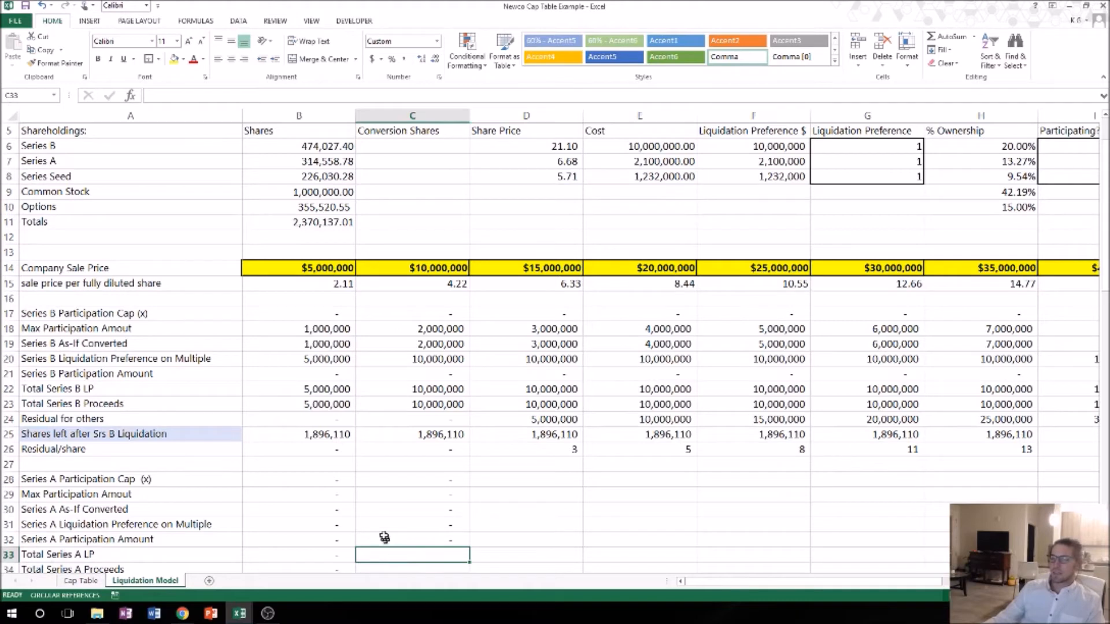
left_click(401, 389)
key("ctrl+c")
left_click(426, 554)
key("ctrl+v")
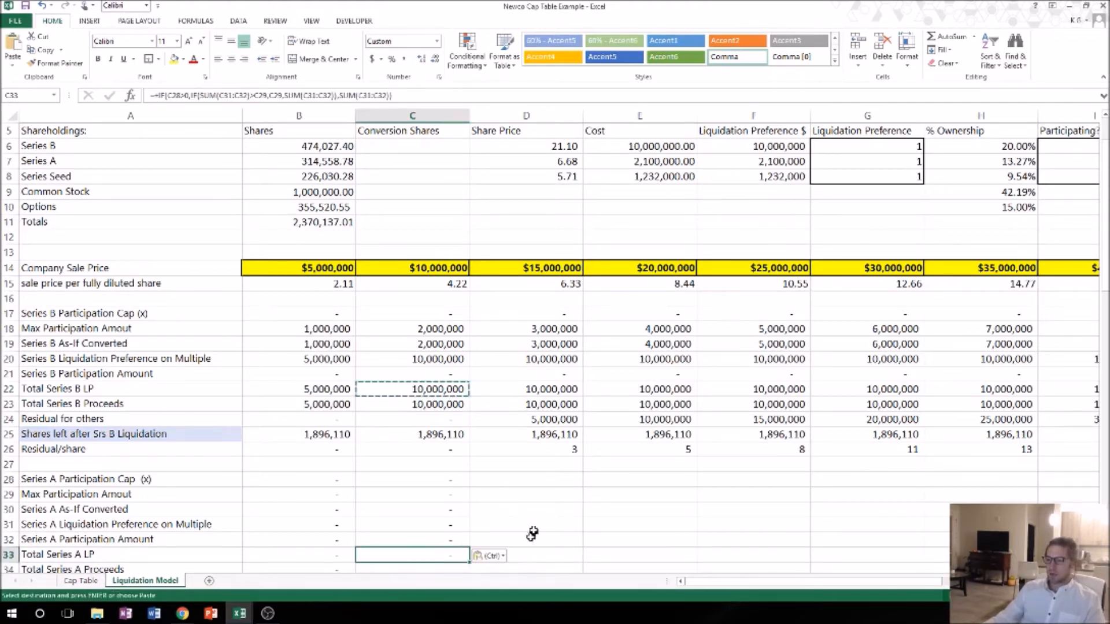
scroll(535, 529, "down", 2)
double_click(427, 464)
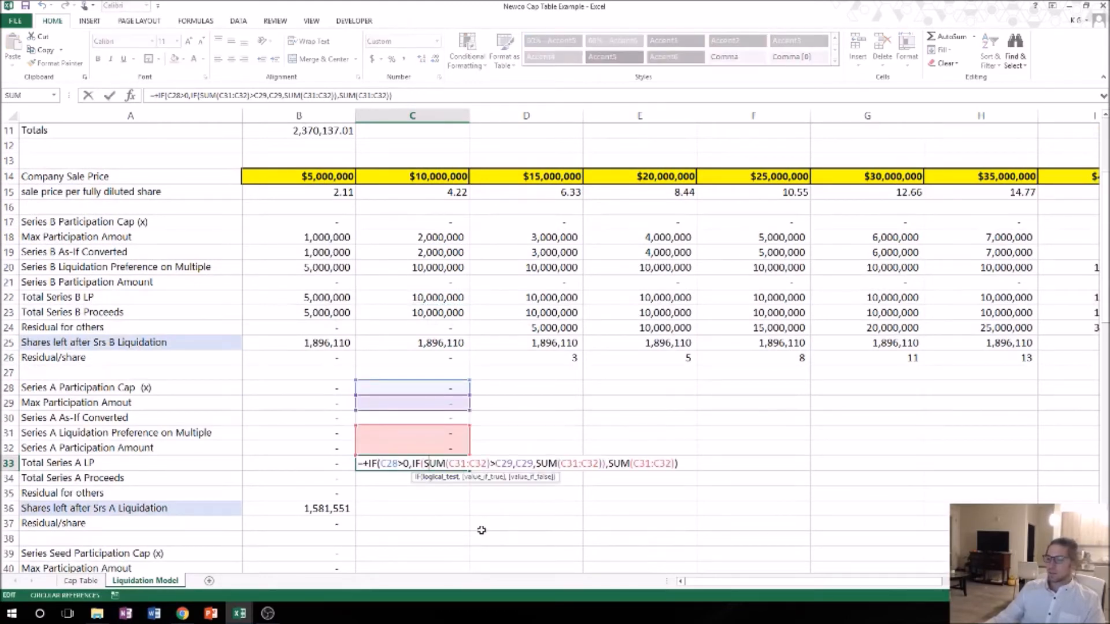
scroll(482, 530, "up", 1)
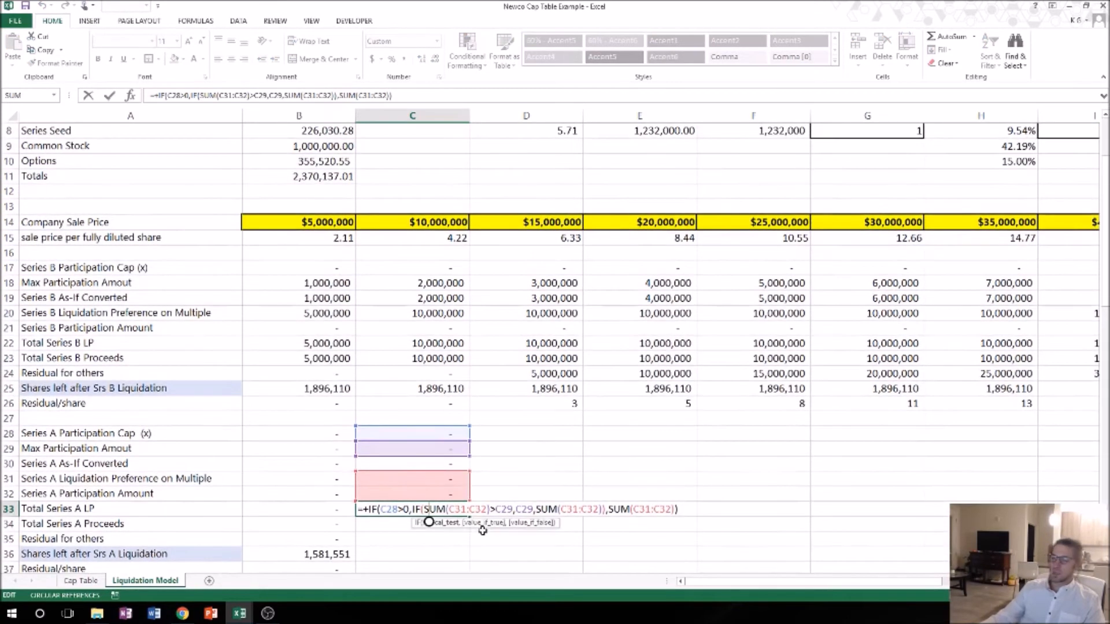
key("Return")
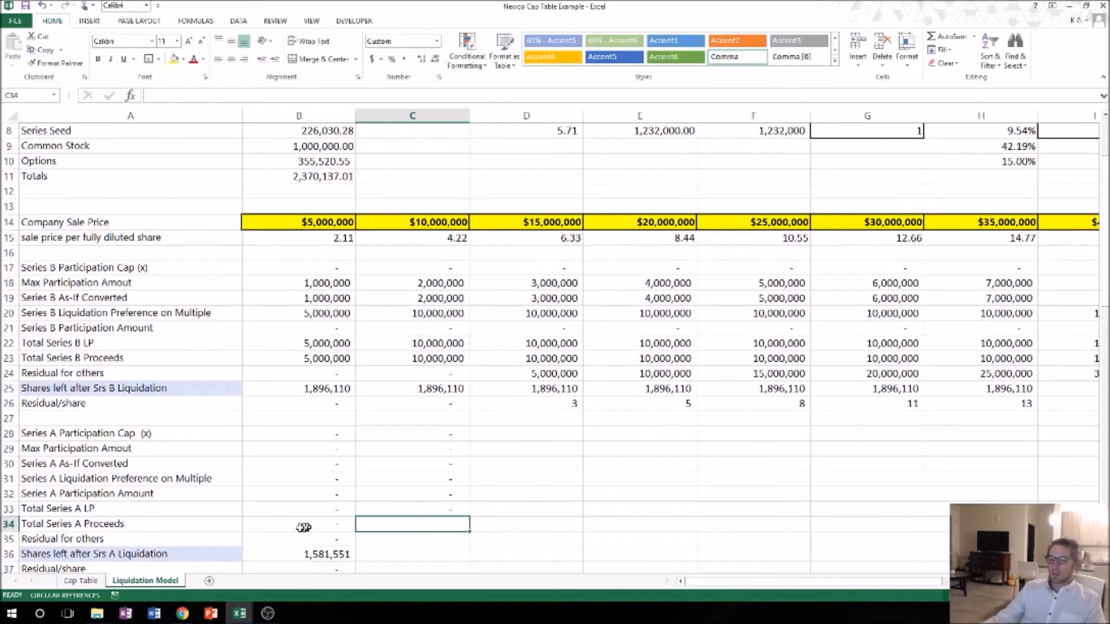
Enter the Total Series A Proceeds formula +MAX(C33,C30) in C34
left_click(182, 526)
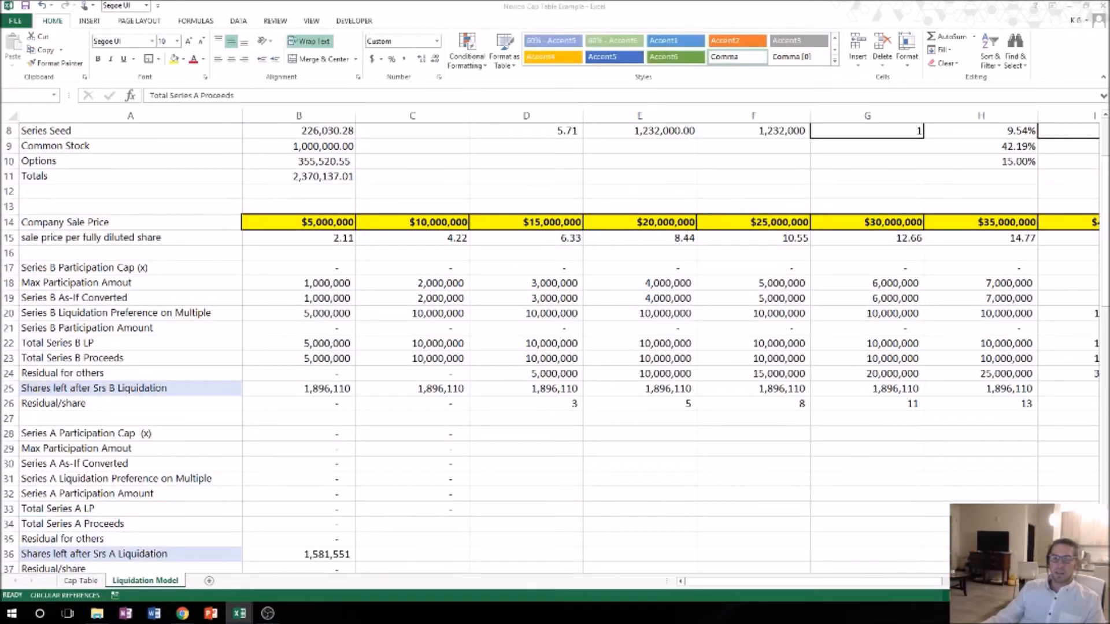
left_click(406, 526)
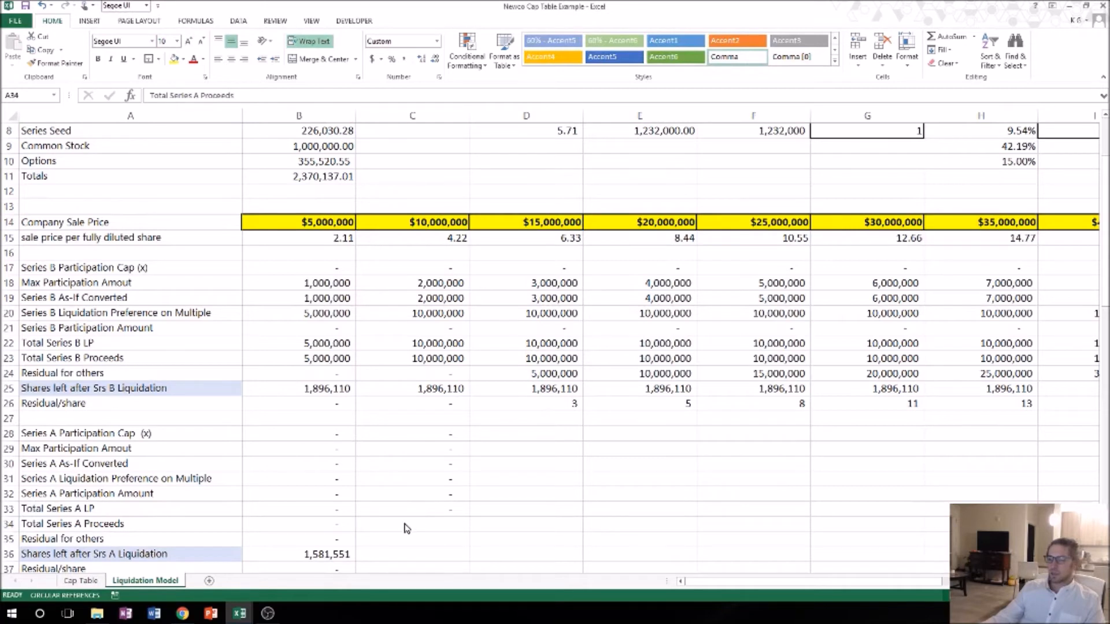
left_click(425, 523)
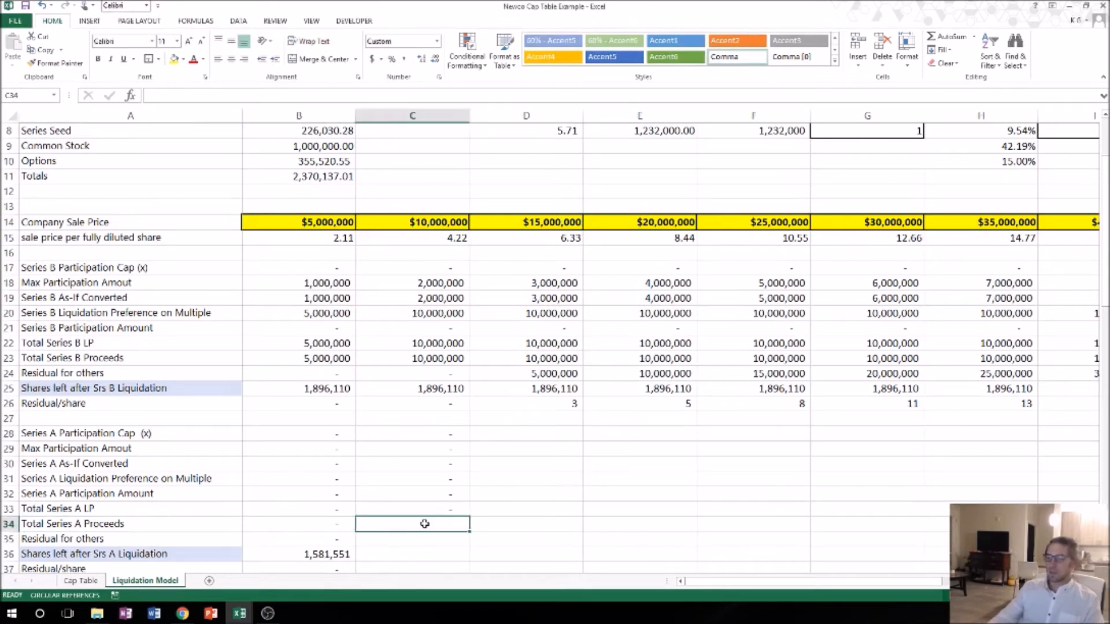
type("+max")
key("Tab")
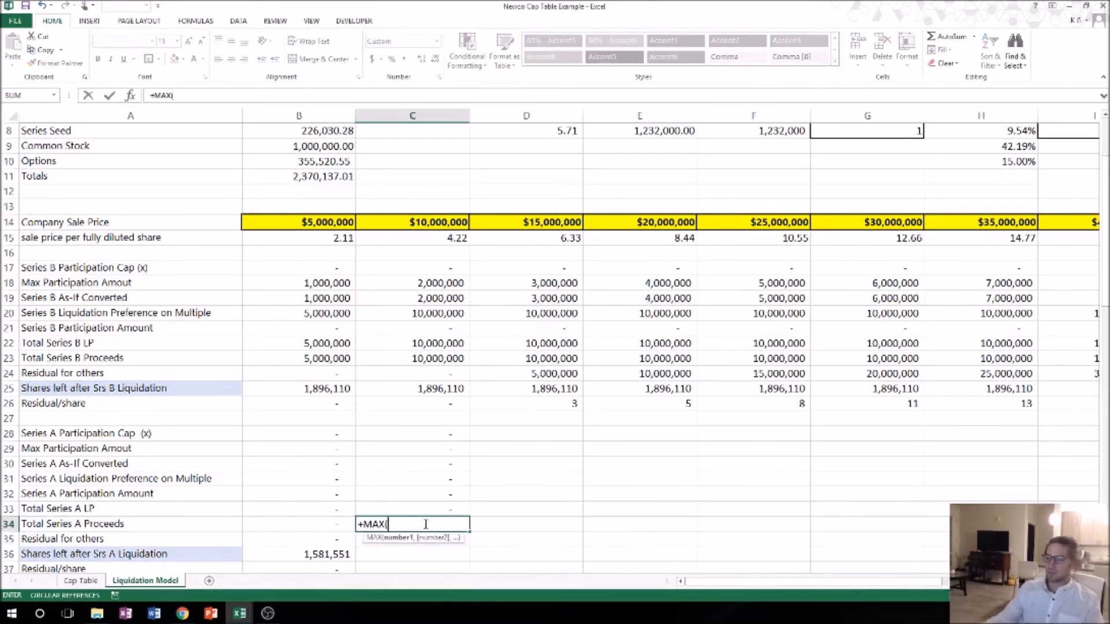
left_click(412, 510)
type(",")
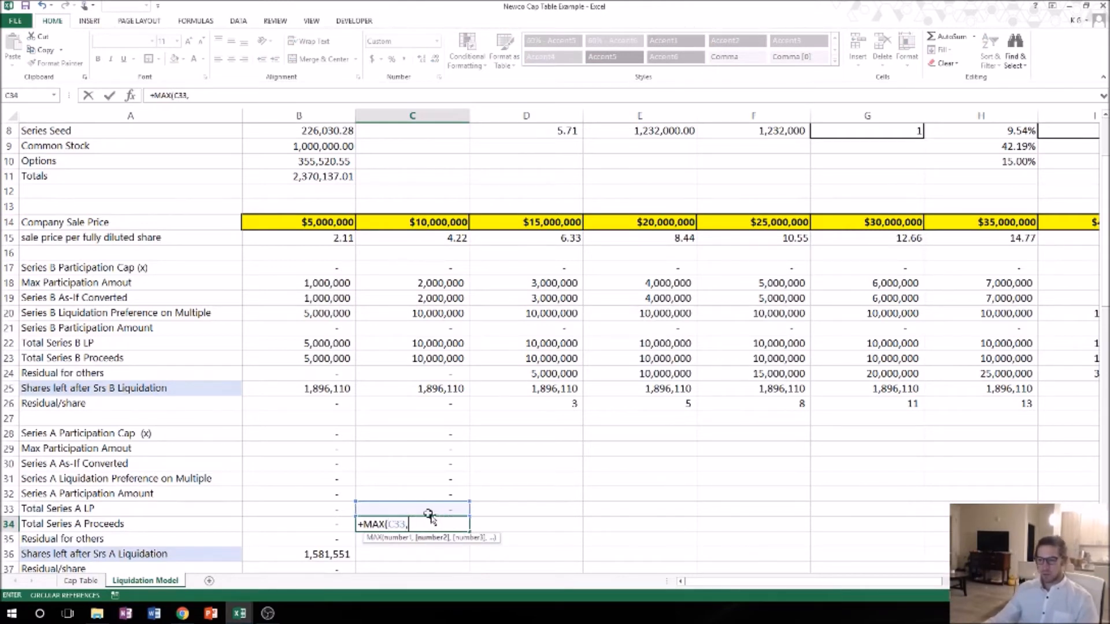
left_click(420, 462)
type(")")
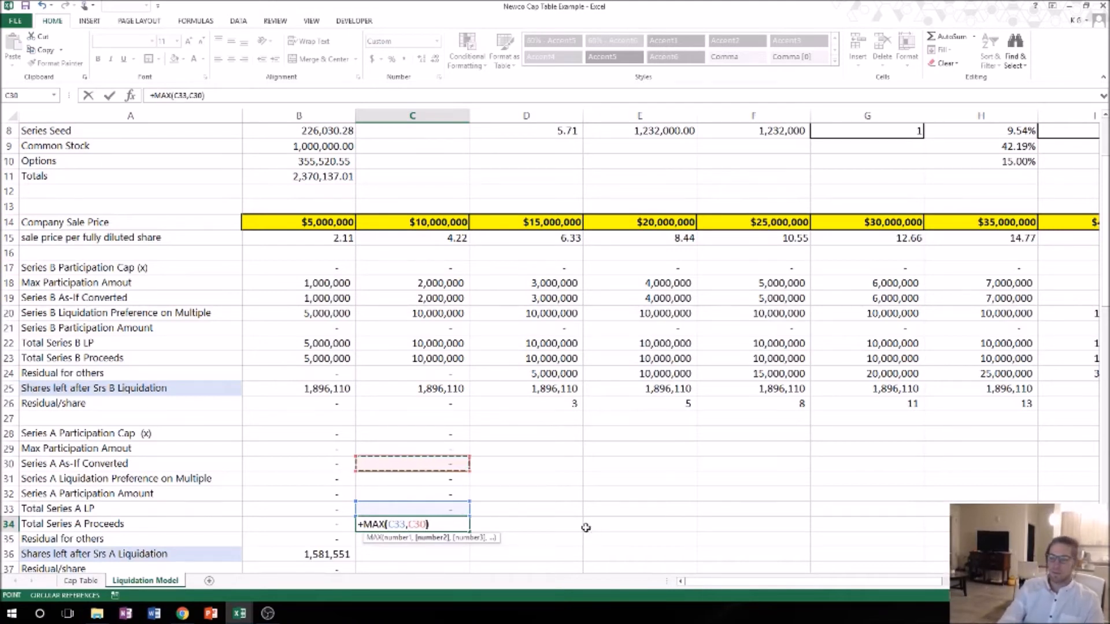
key("Return")
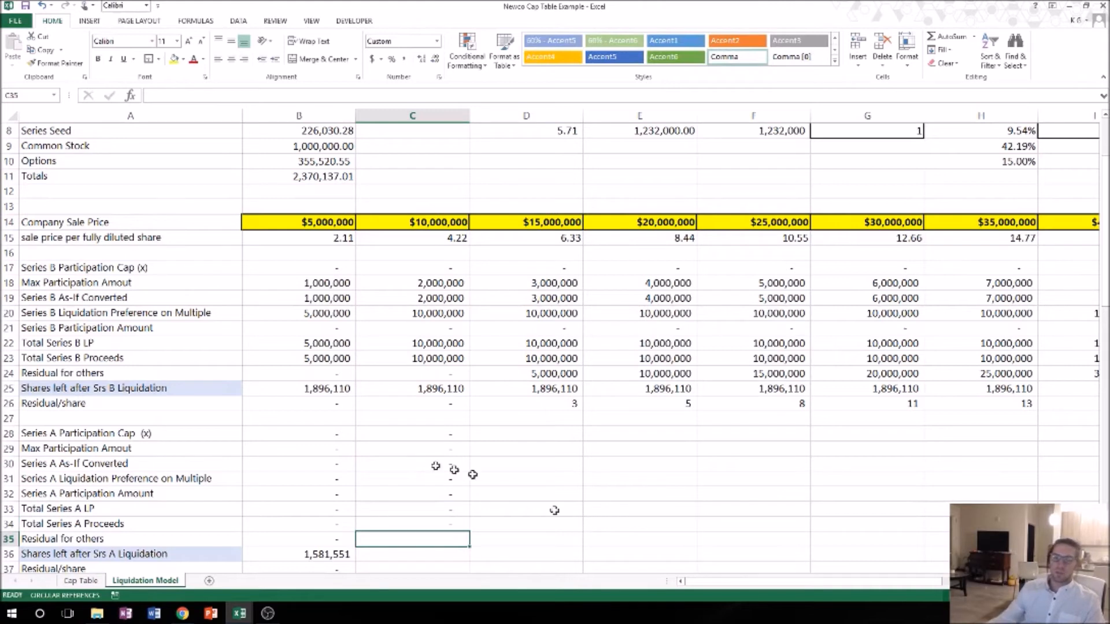
Enter the Series A section's Residual for others formula +C24-C34 in C35
key("alt+Tab")
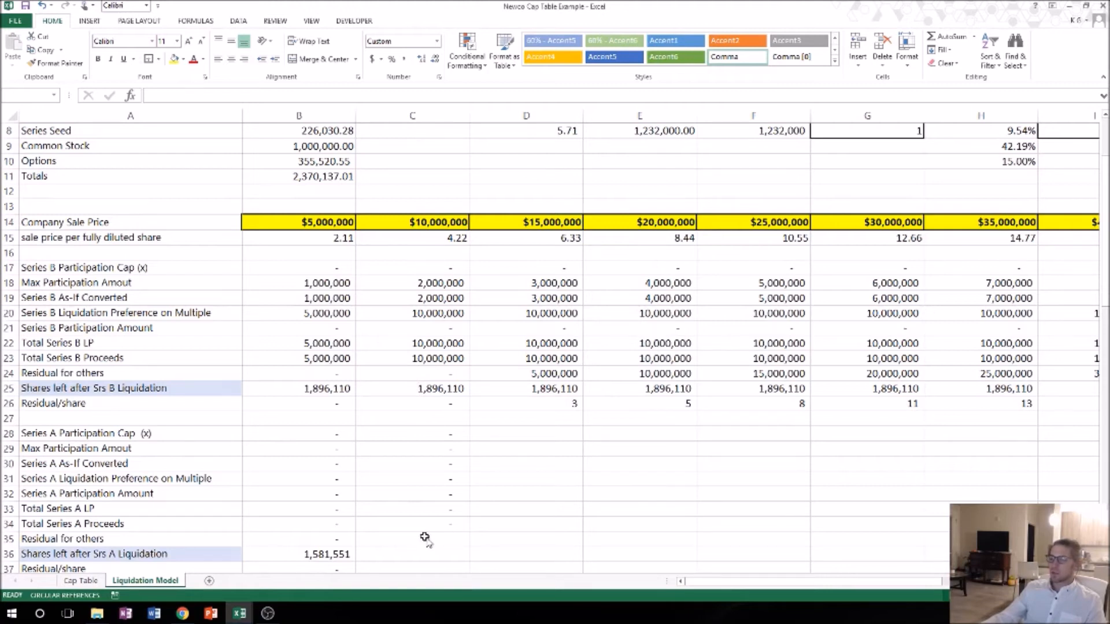
left_click(422, 537)
type("+")
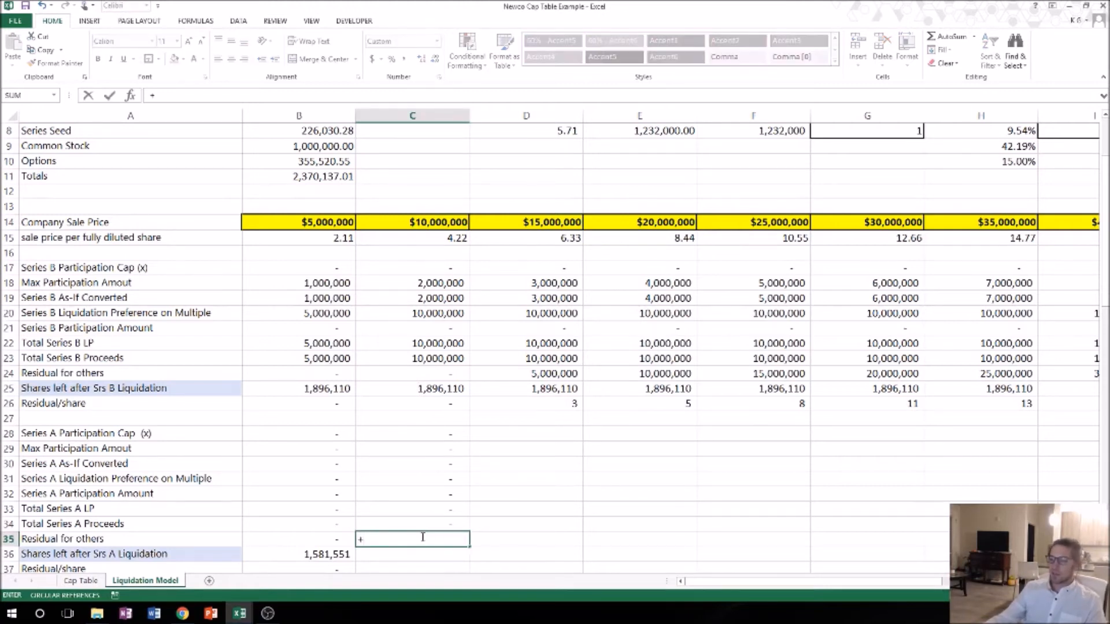
left_click(427, 375)
type("-")
left_click(411, 525)
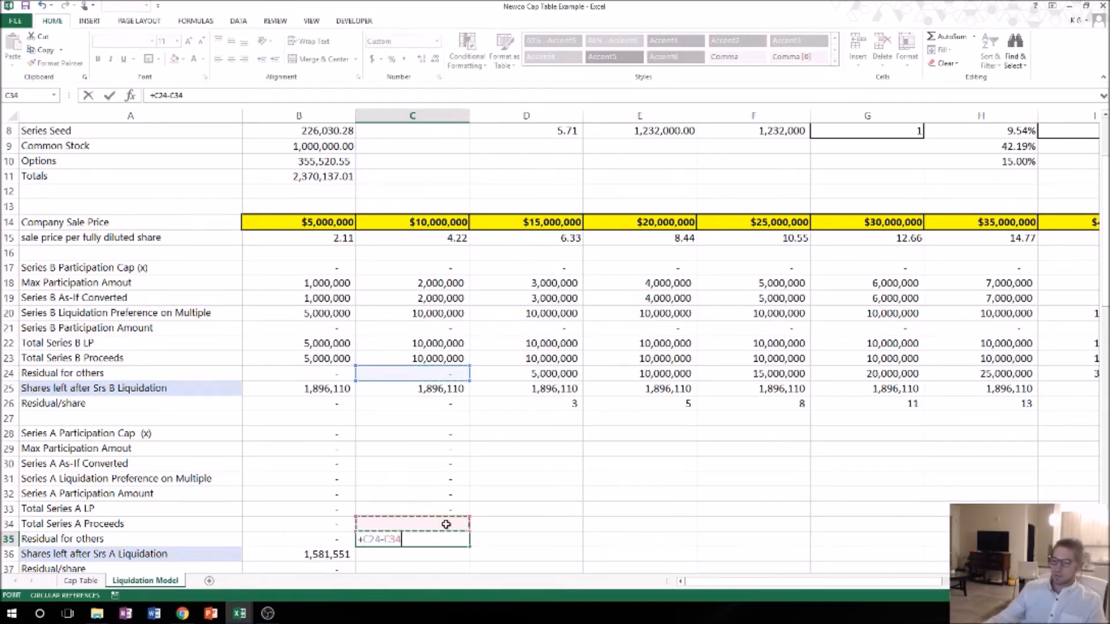
key("Return")
Set the Company Sale Price in C14 to 50,000,000 to test the Series A formulas
left_click(456, 283)
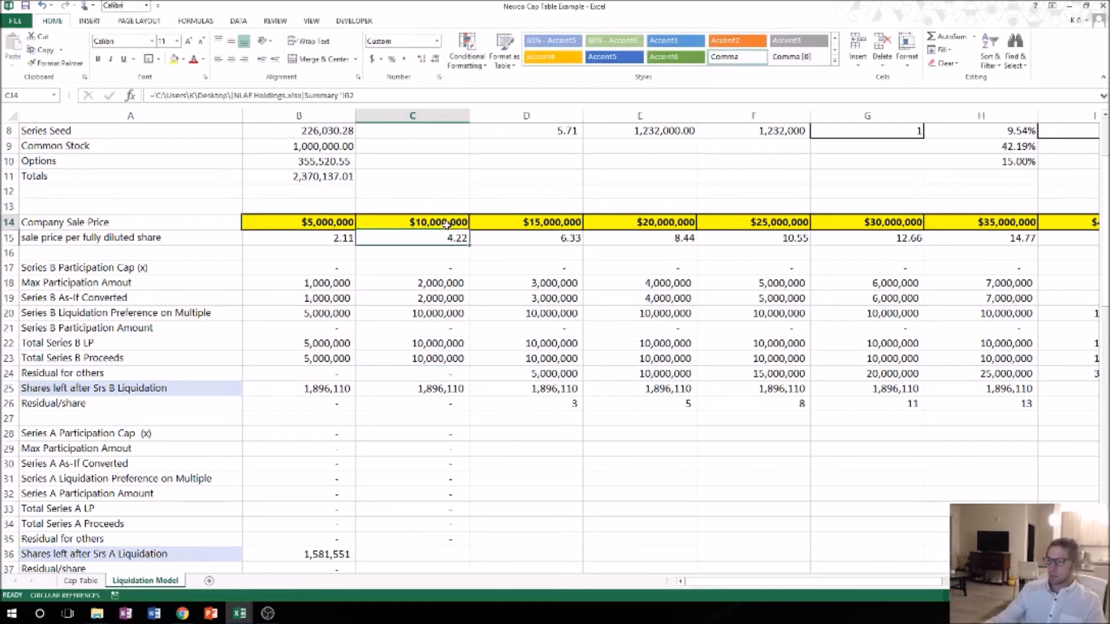
left_click(447, 225)
type("50,")
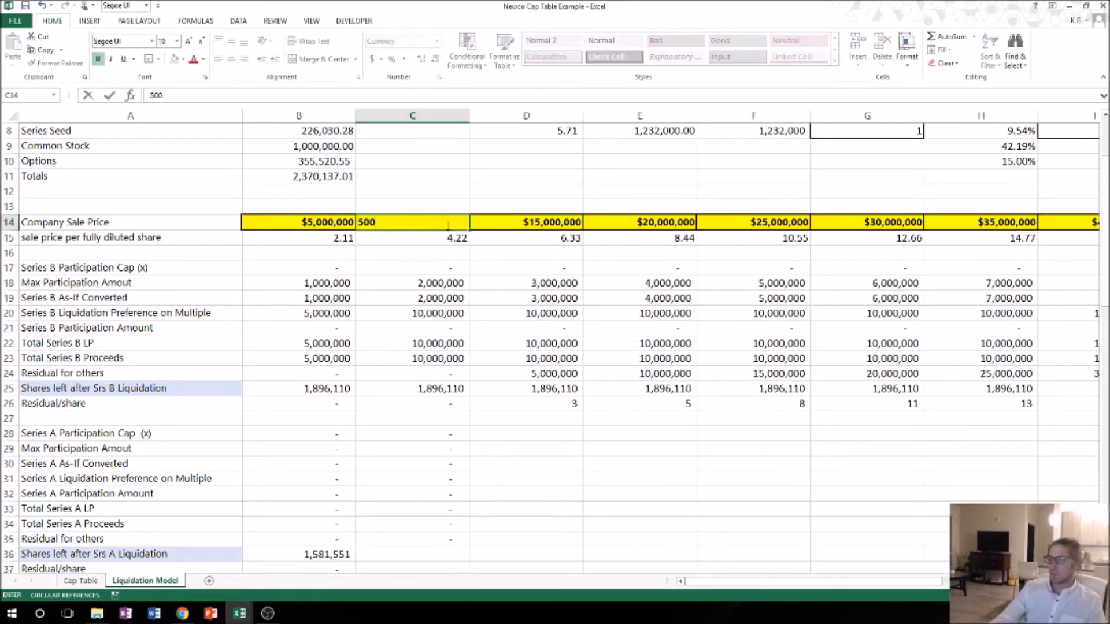
type("000,000")
key("Return")
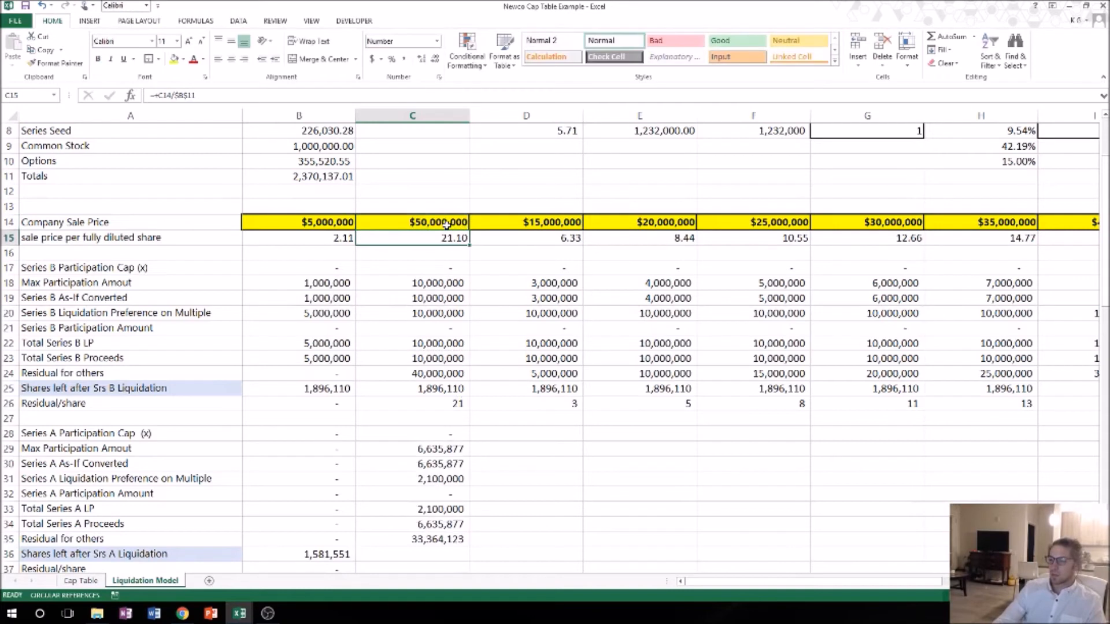
left_click(446, 226)
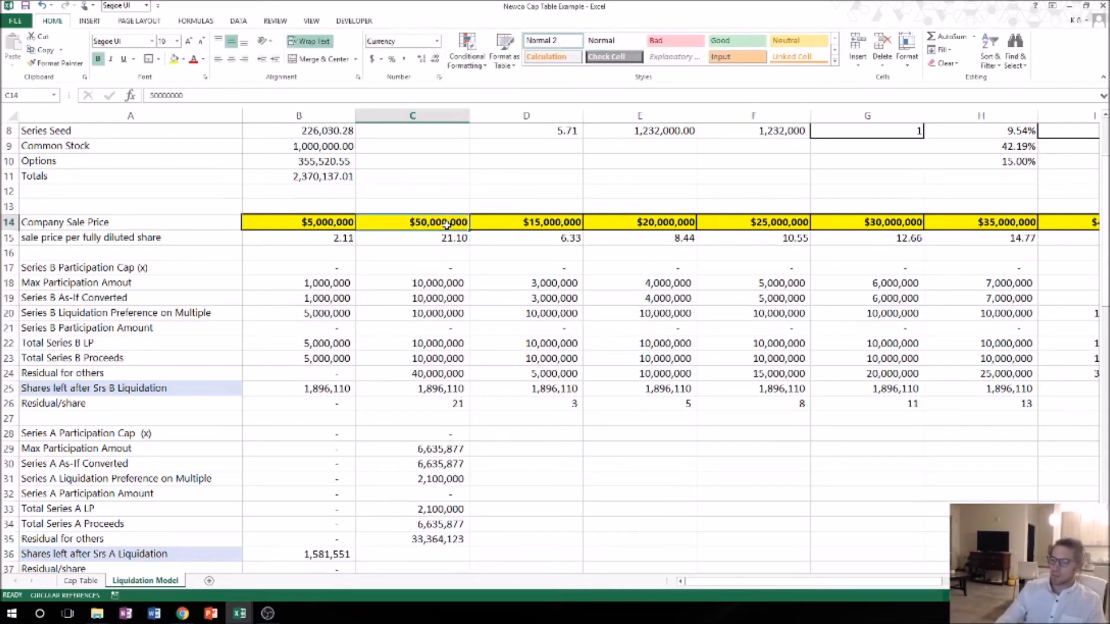
Set the Company Sale Price in C14 back to 10,000,000
type("1,0")
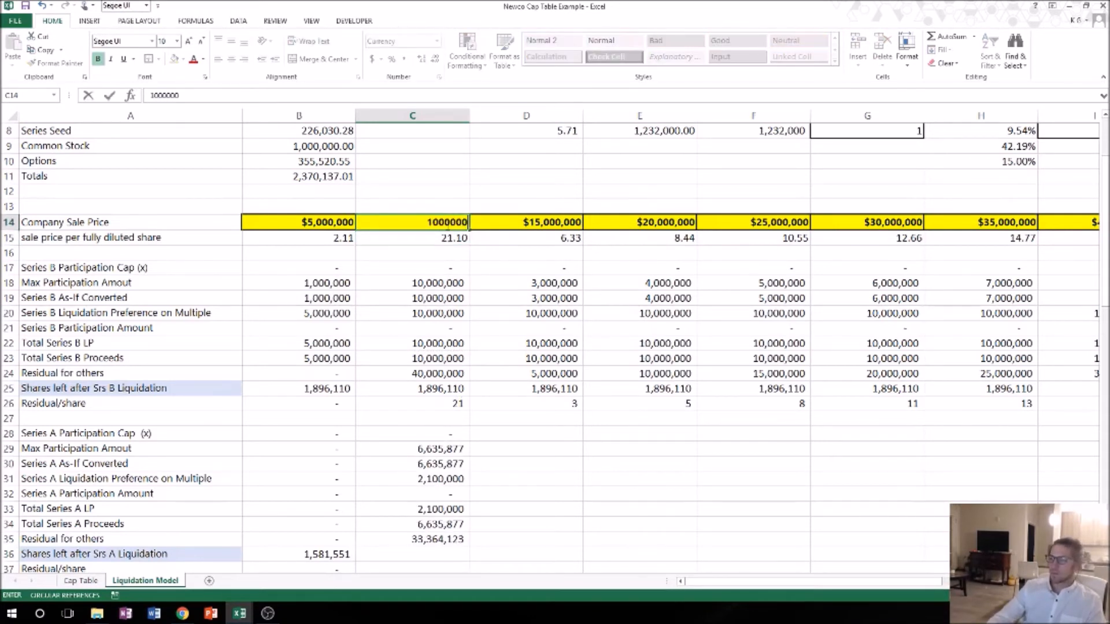
type("00,000")
key("Return")
Examine the Shares left after Srs A Liquidation formula in B36 and trace the share cells it references
left_click(338, 552)
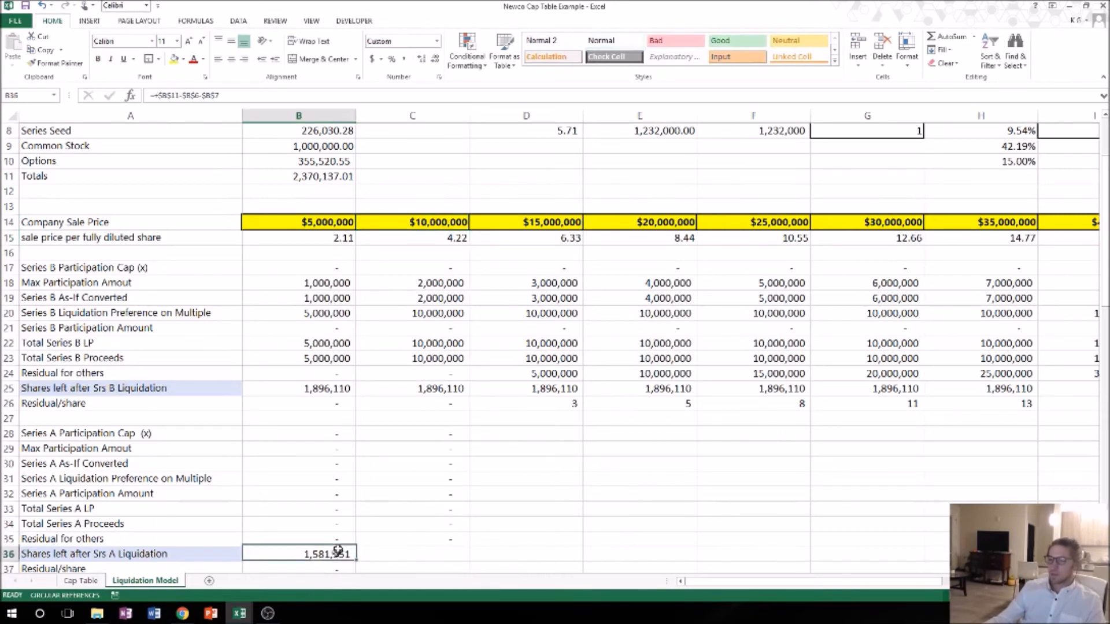
scroll(362, 523, "down", 2)
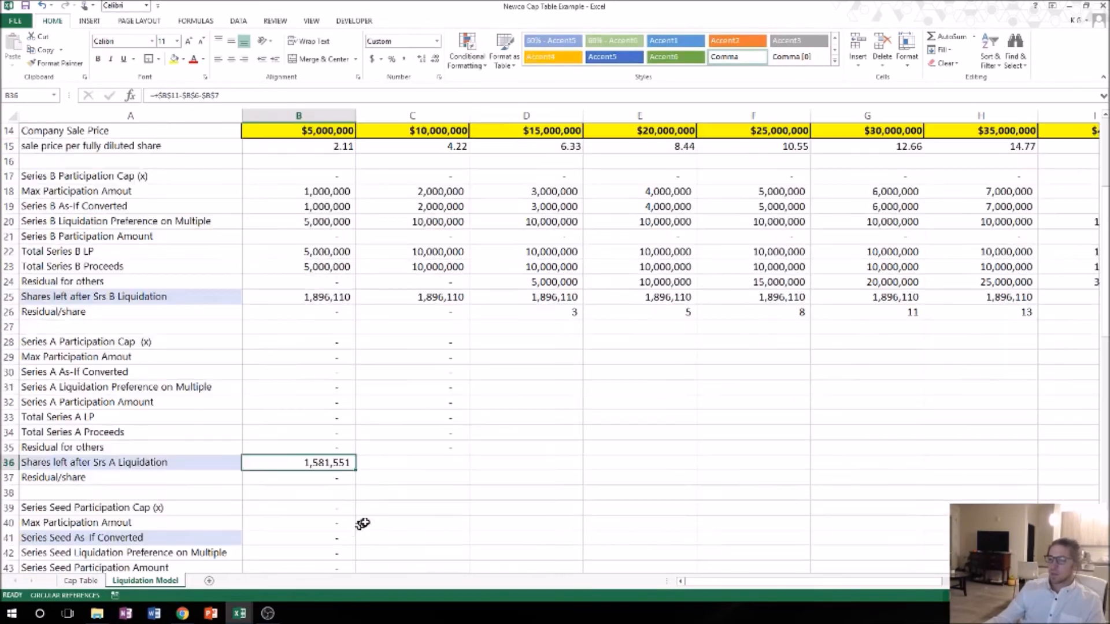
left_click(418, 467)
double_click(338, 464)
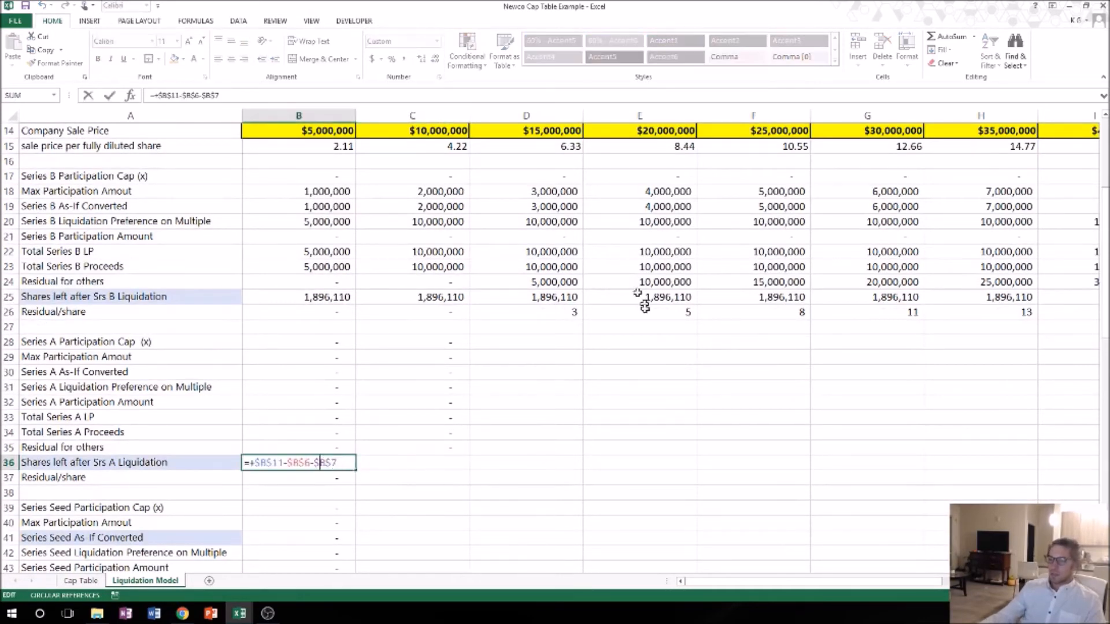
scroll(454, 449, "up", 2)
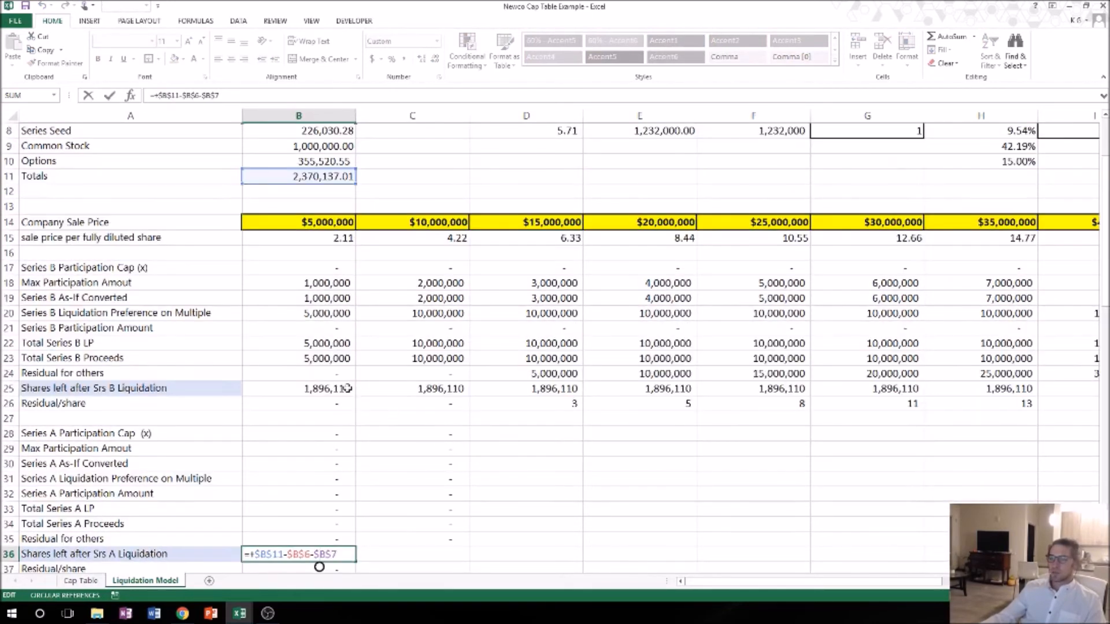
scroll(346, 383, "up", 2)
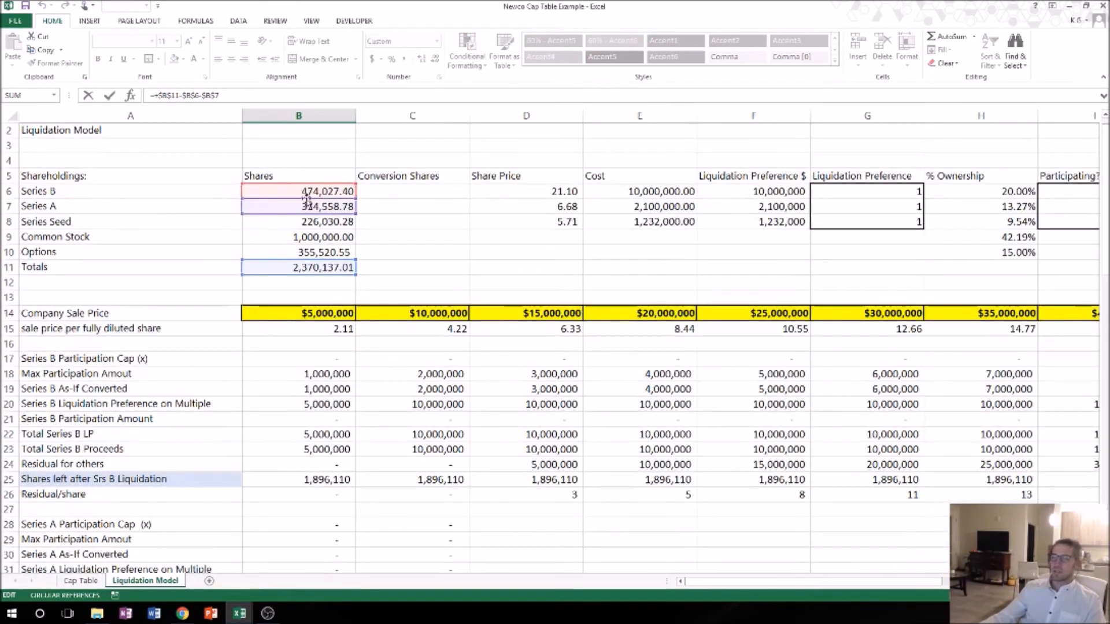
scroll(317, 565, "down", 5)
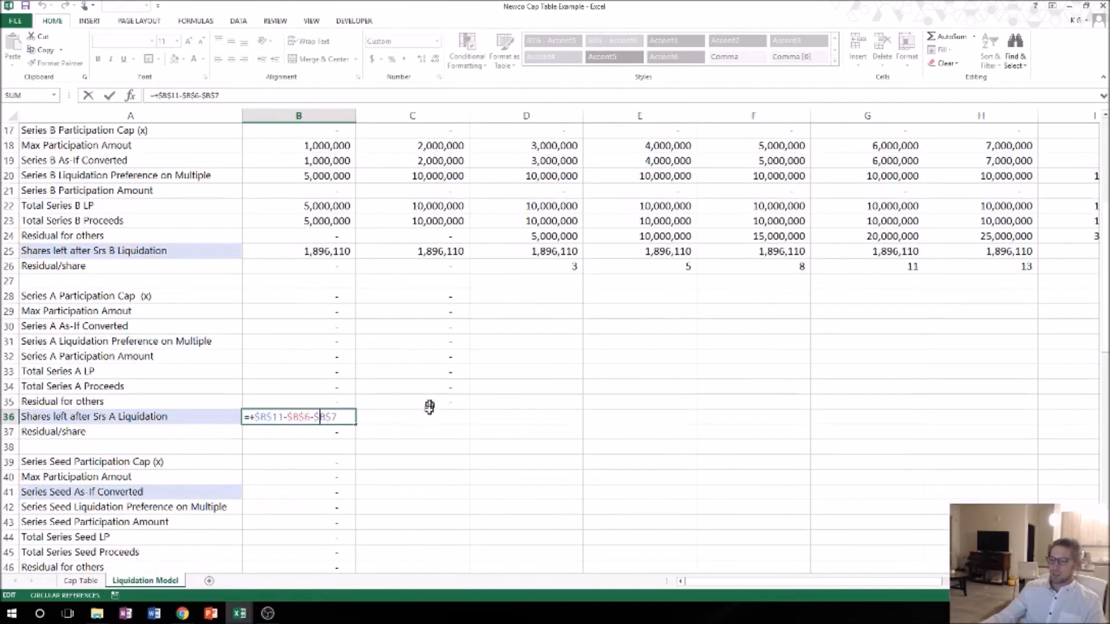
Enter the Shares left after Srs A Liquidation formula +B11-B6-B7 in C36
left_click(431, 415)
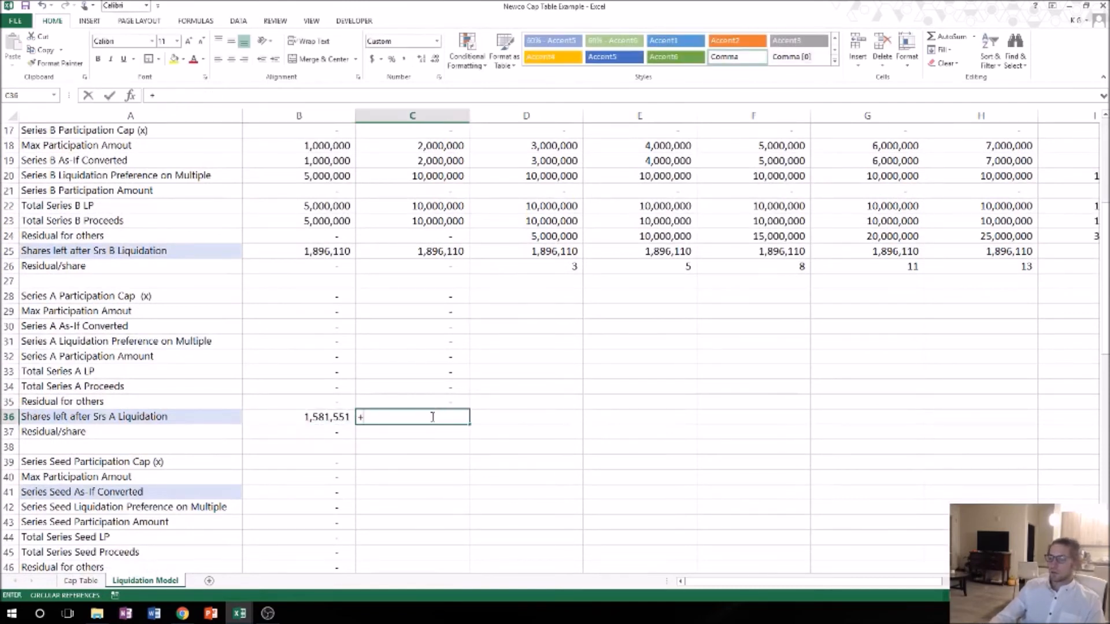
type("+")
scroll(413, 423, "up", 2)
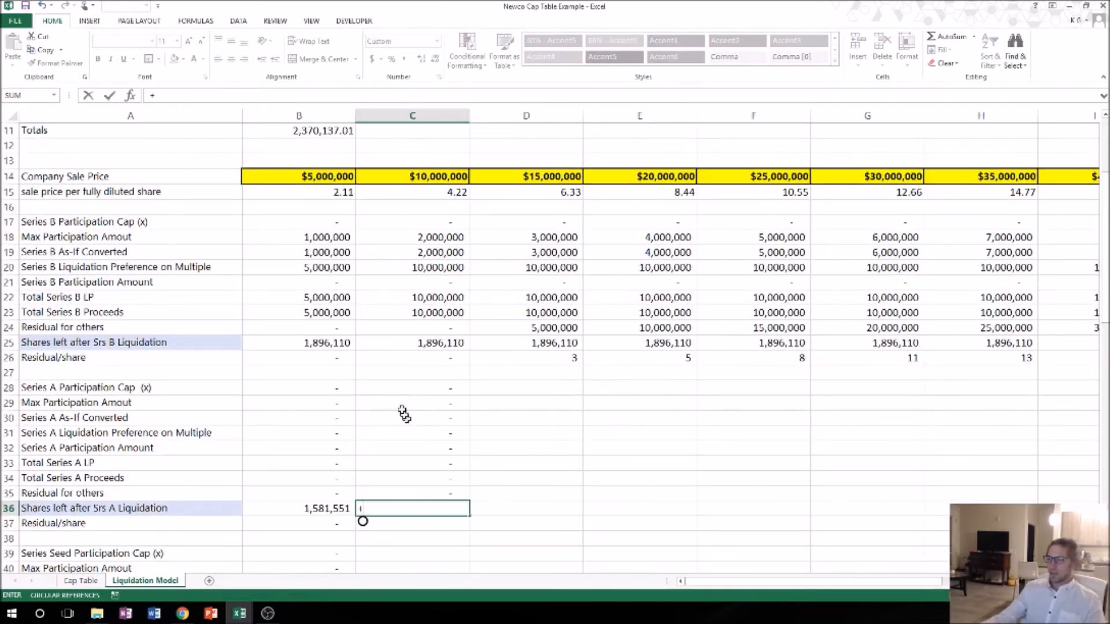
scroll(408, 421, "up", 1)
left_click(325, 172)
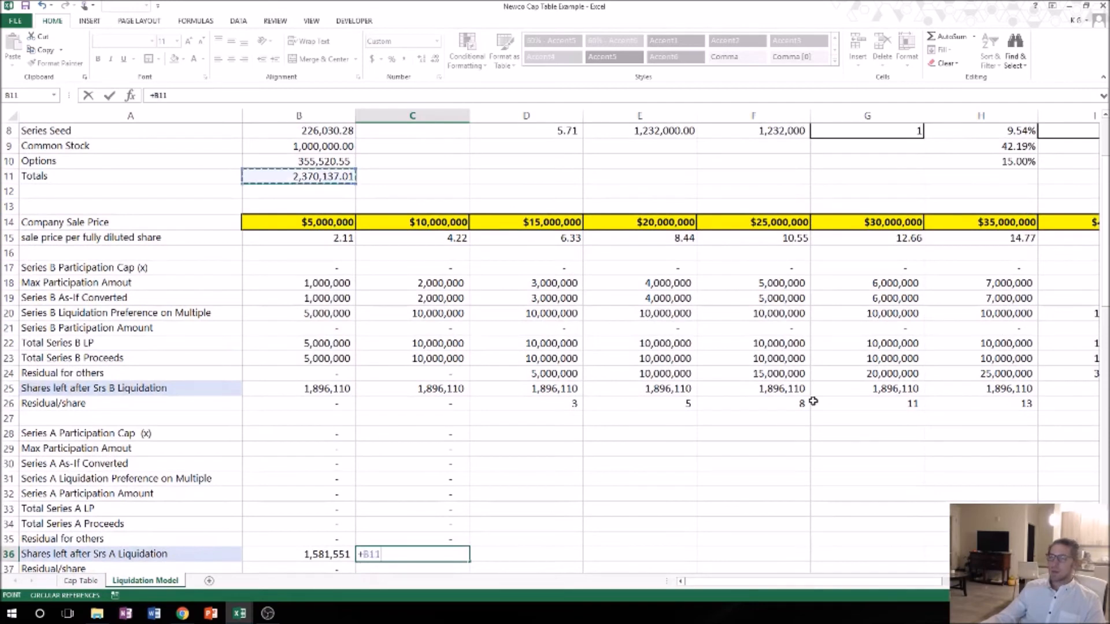
type("-")
scroll(822, 367, "up", 2)
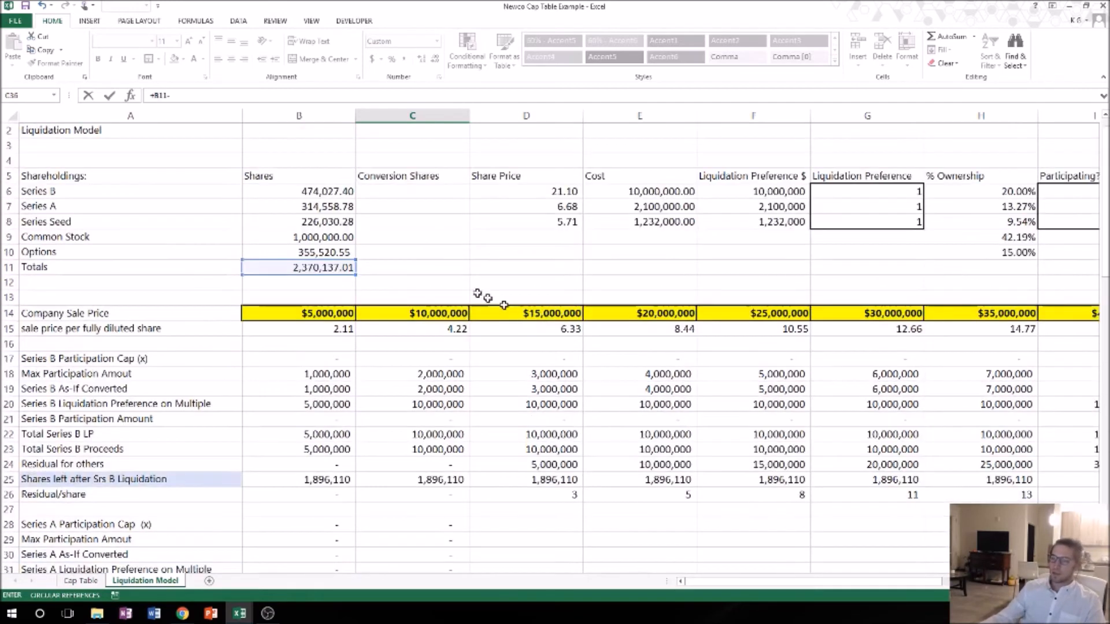
left_click(315, 192)
type("-")
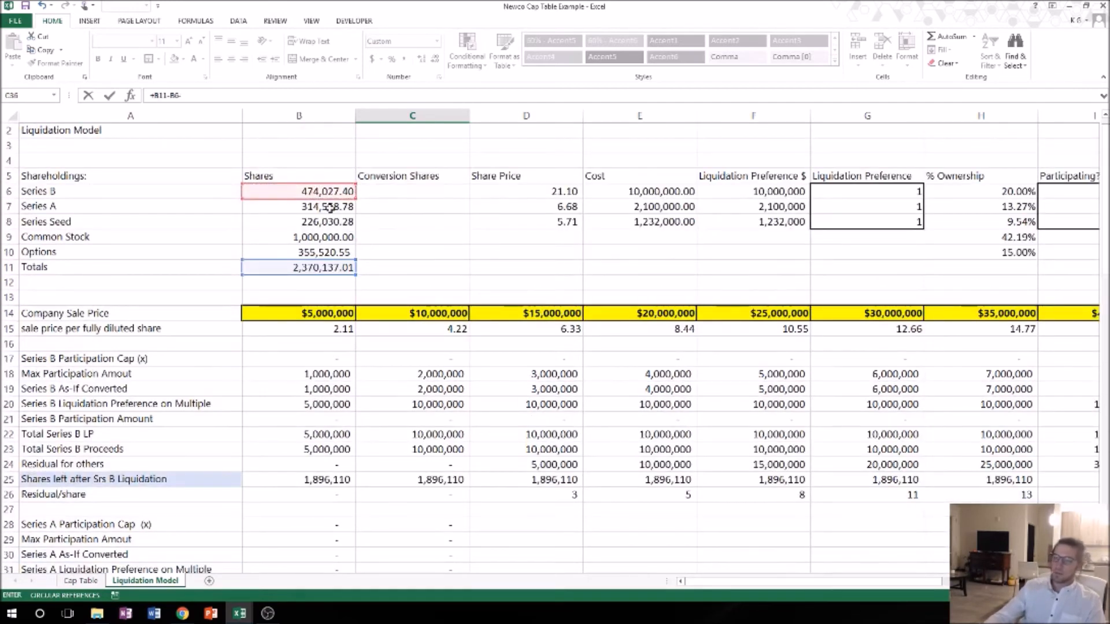
left_click(333, 208)
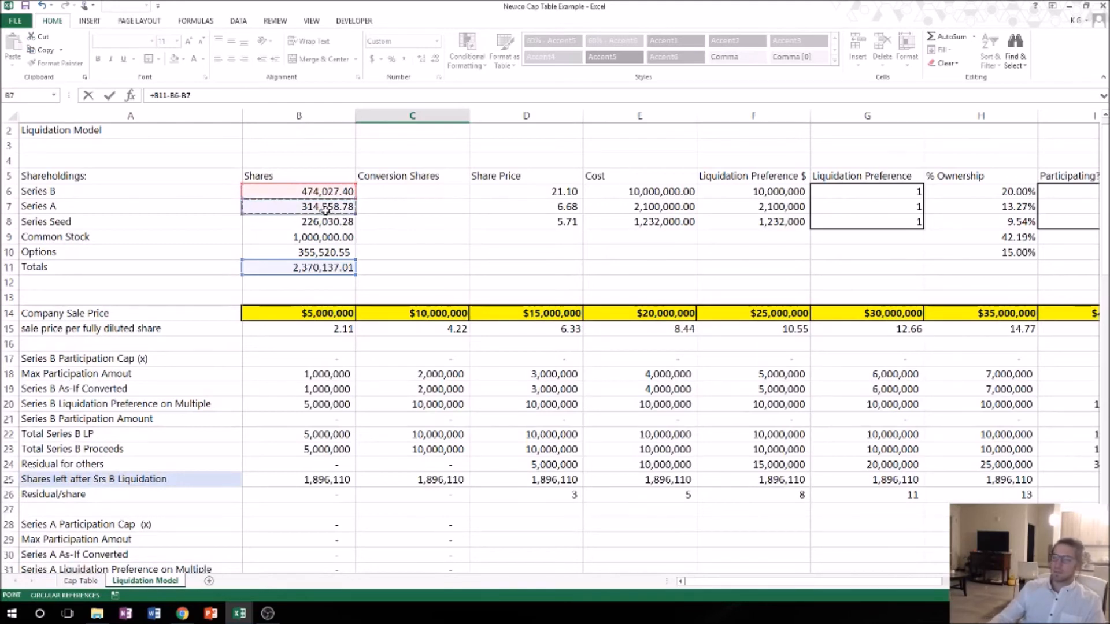
key("Return")
Enter the Series A section's Residual/share formula +C35/C36 in C37
scroll(541, 426, "down", 1)
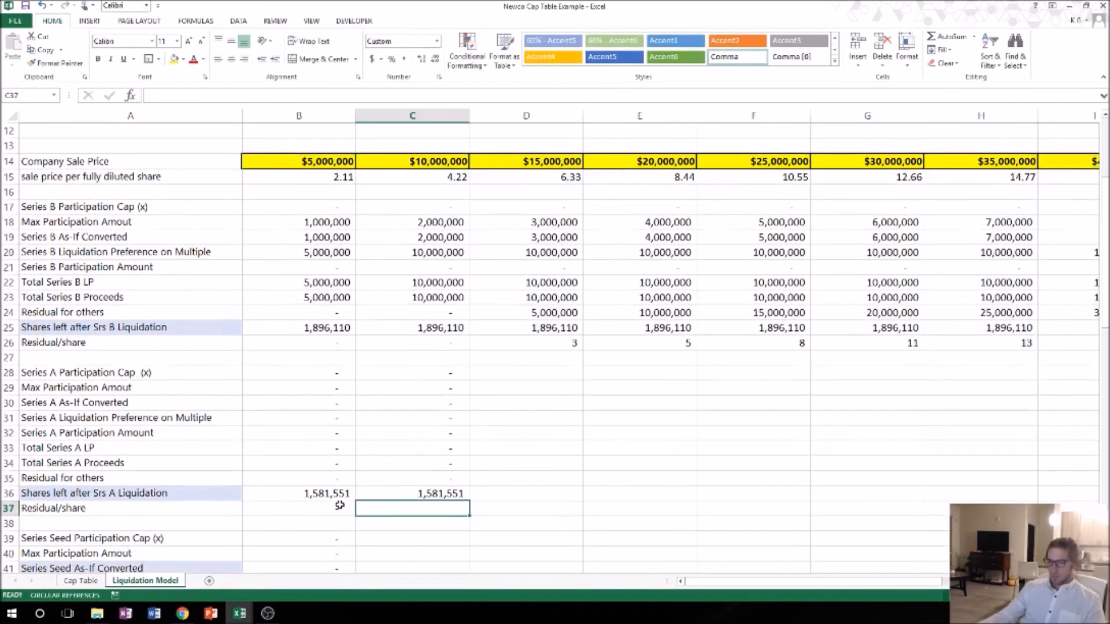
key("alt+Tab")
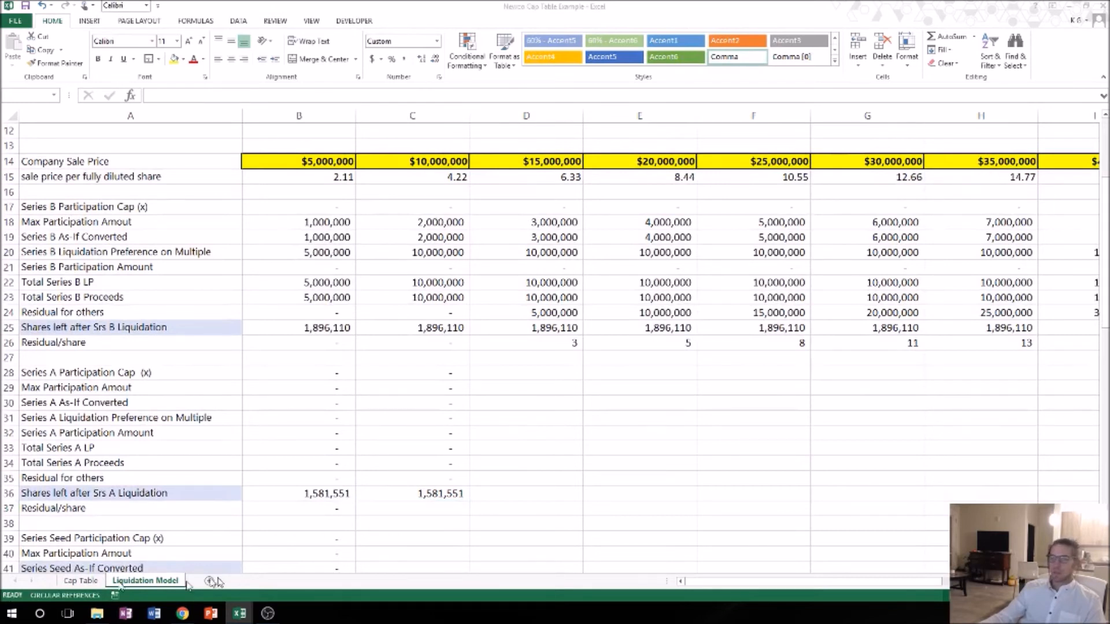
left_click(427, 513)
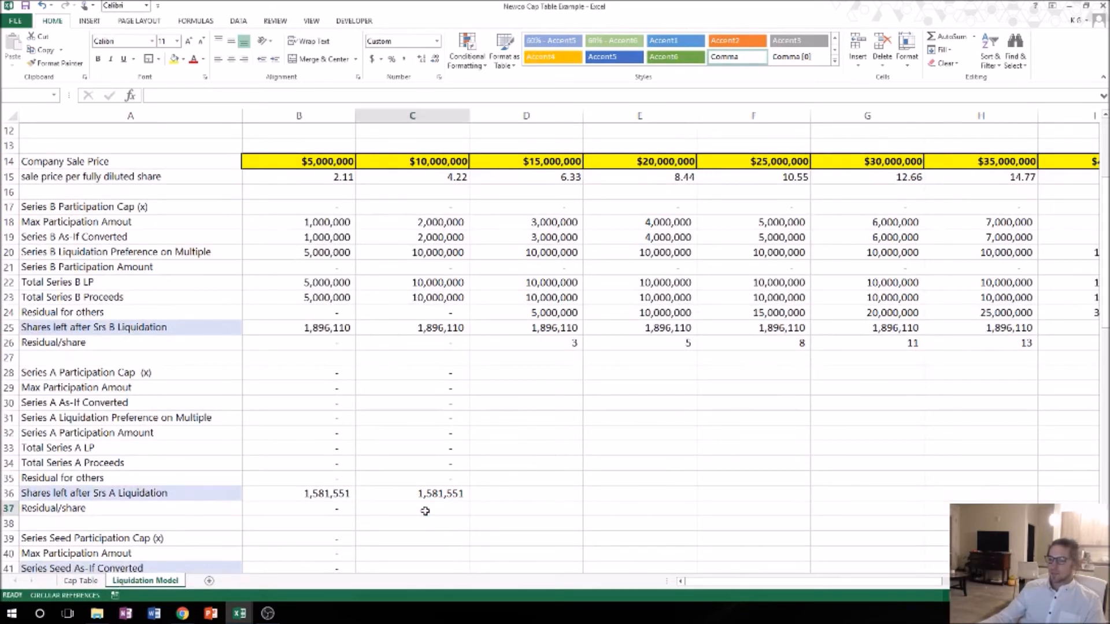
type("+")
key("Up")
key("Up")
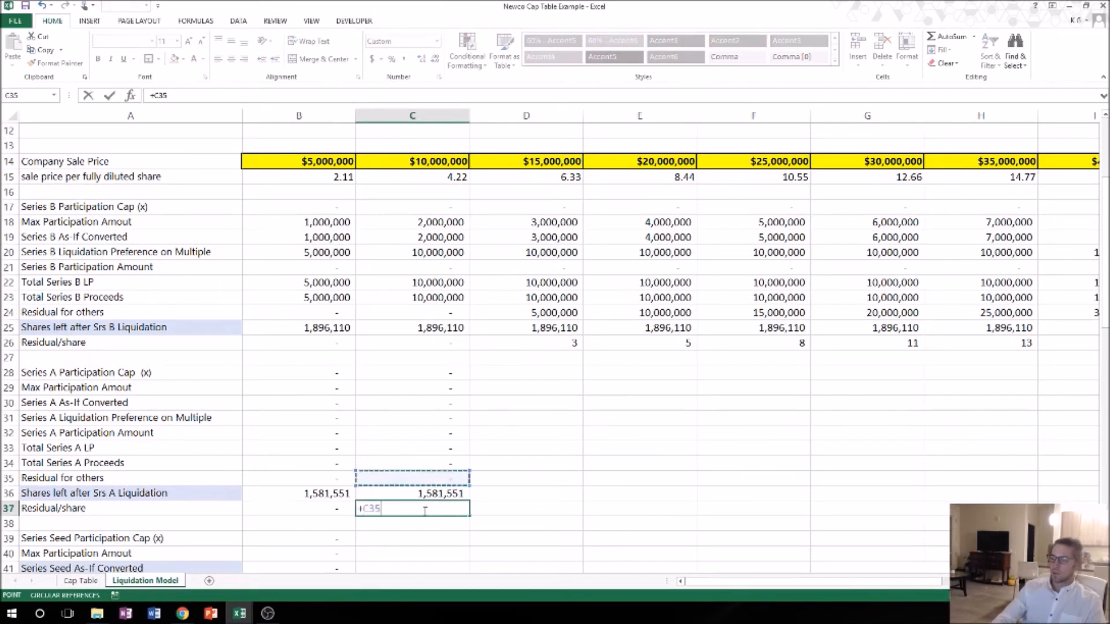
type("/")
key("Up")
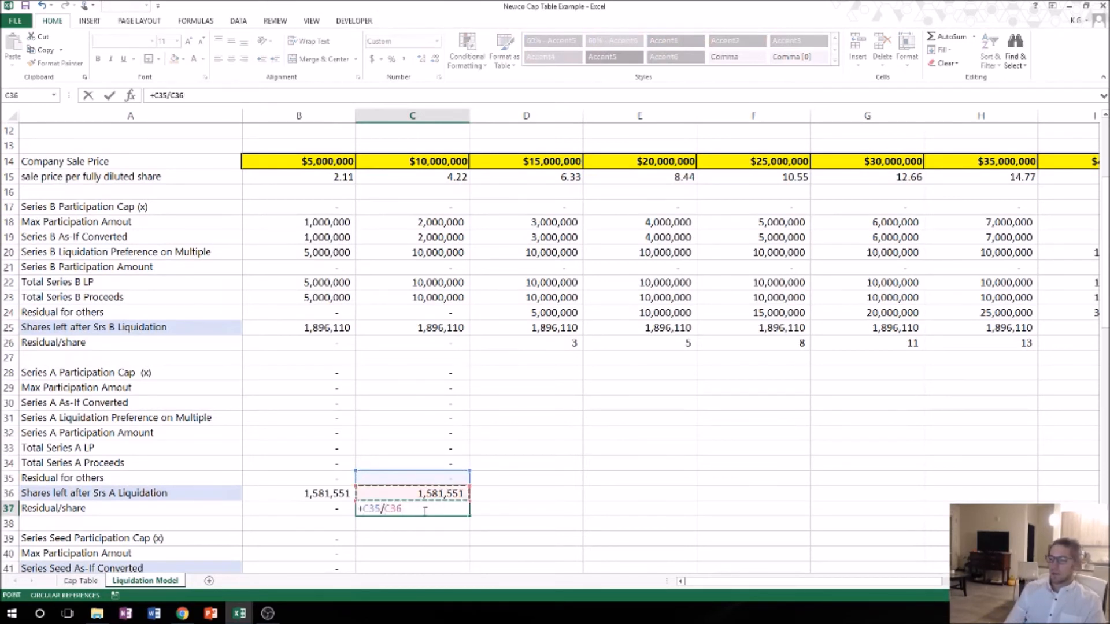
key("Return")
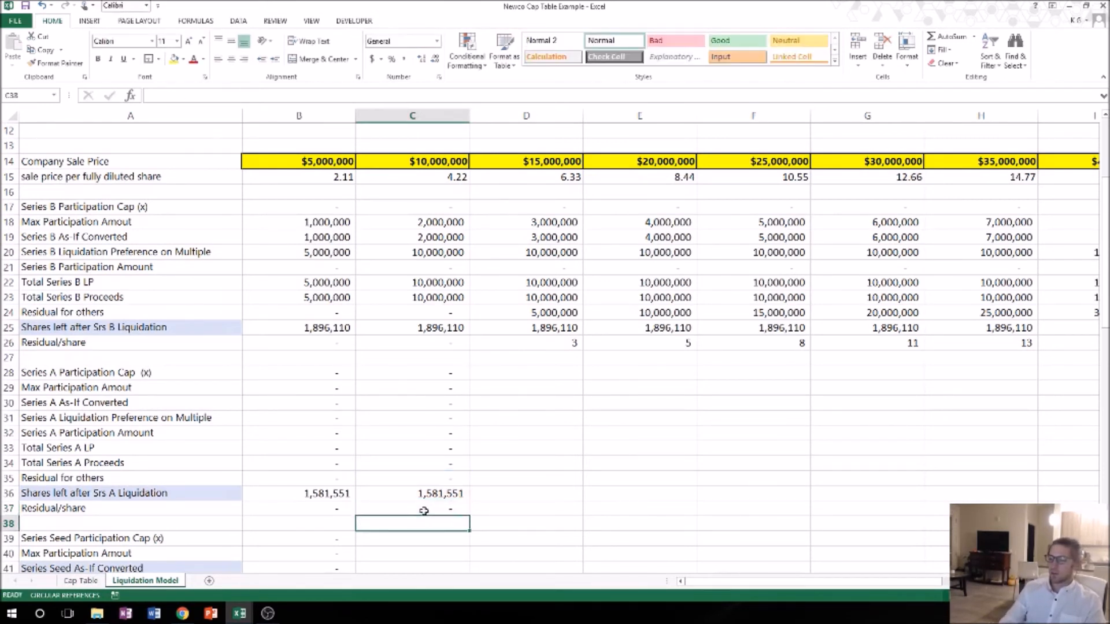
Make the references in the C36 shares-left formula absolute, giving $B$11-$B$6-$B$7
left_click(424, 511)
key("Up")
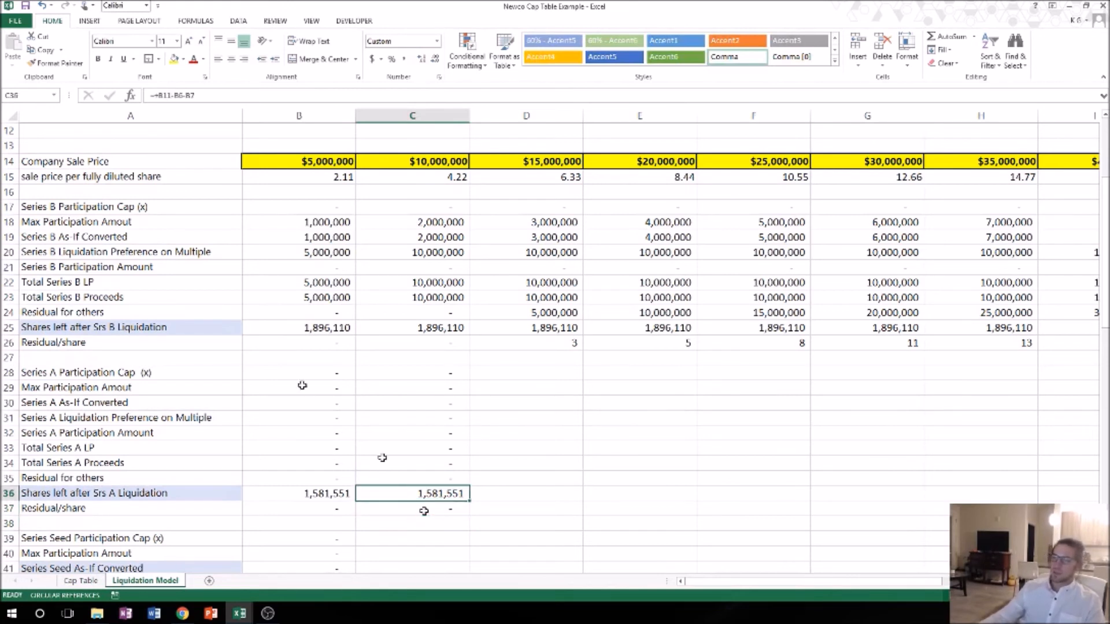
left_click(167, 95)
double_click(167, 96)
key("F4")
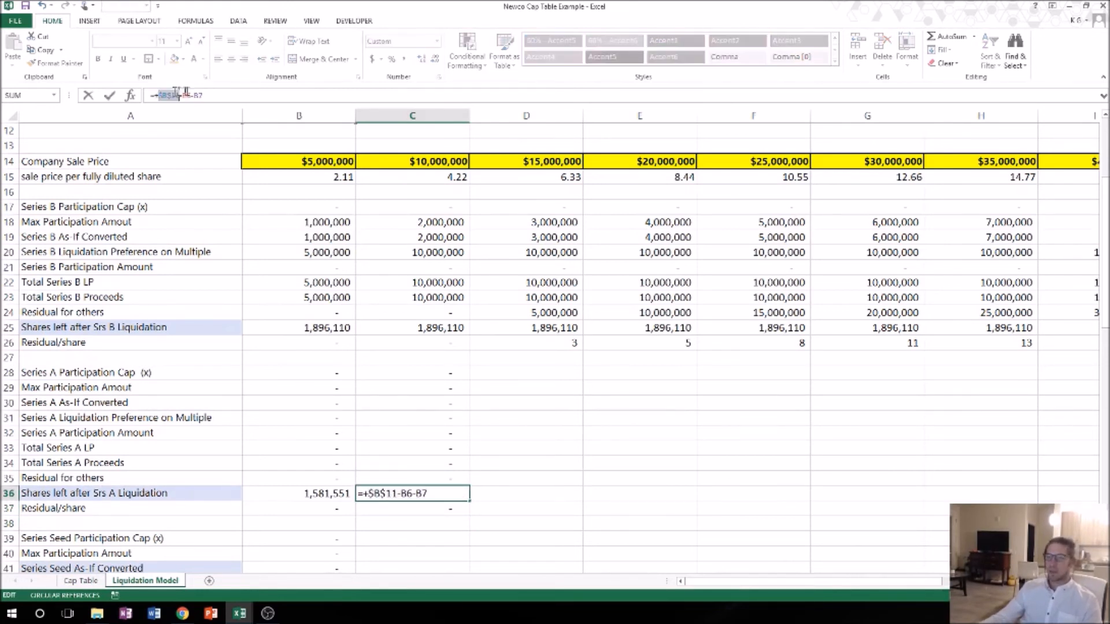
left_click(190, 97)
key("F4")
left_click(212, 98)
key("F4")
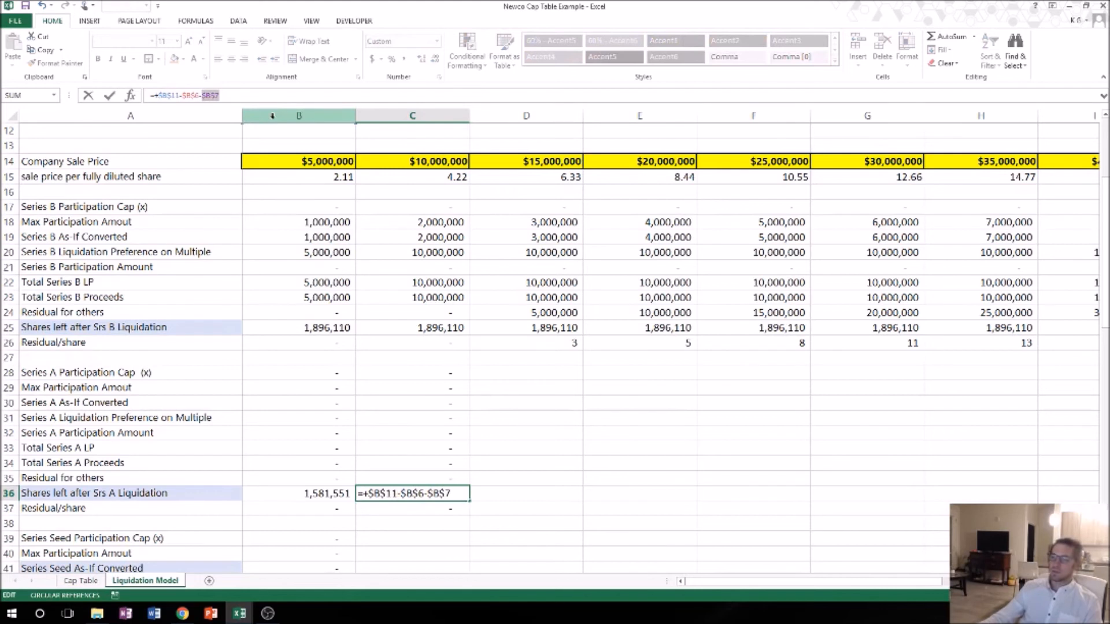
key("Return")
Make the I7 and B7 references absolute in the Series A Participation Amount formula in C32
key("Up")
key("Up")
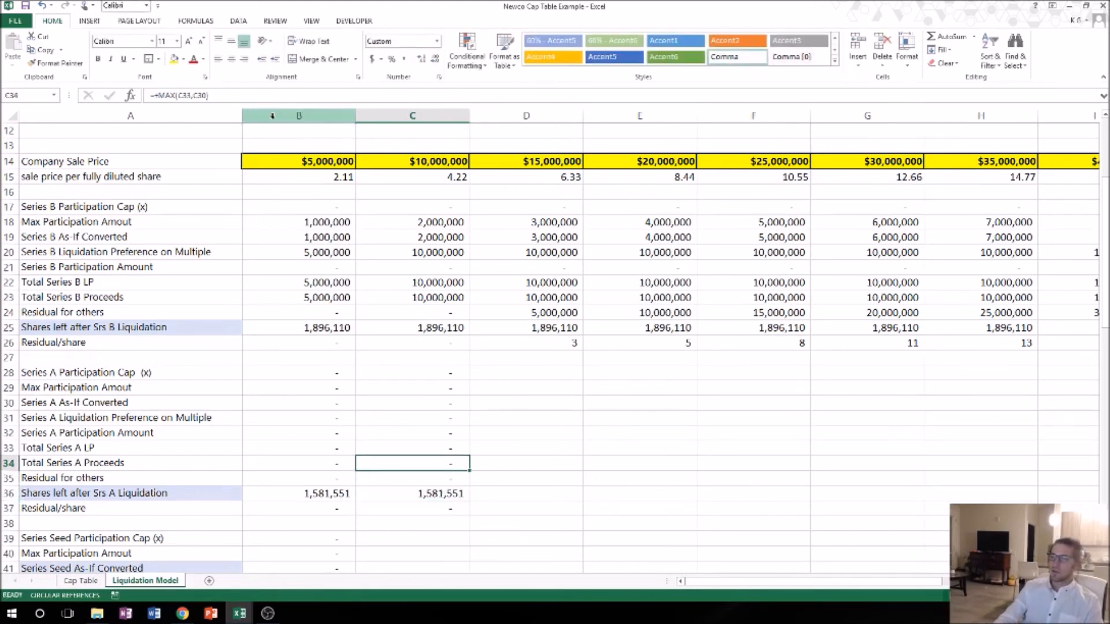
key("Up")
key("Up")
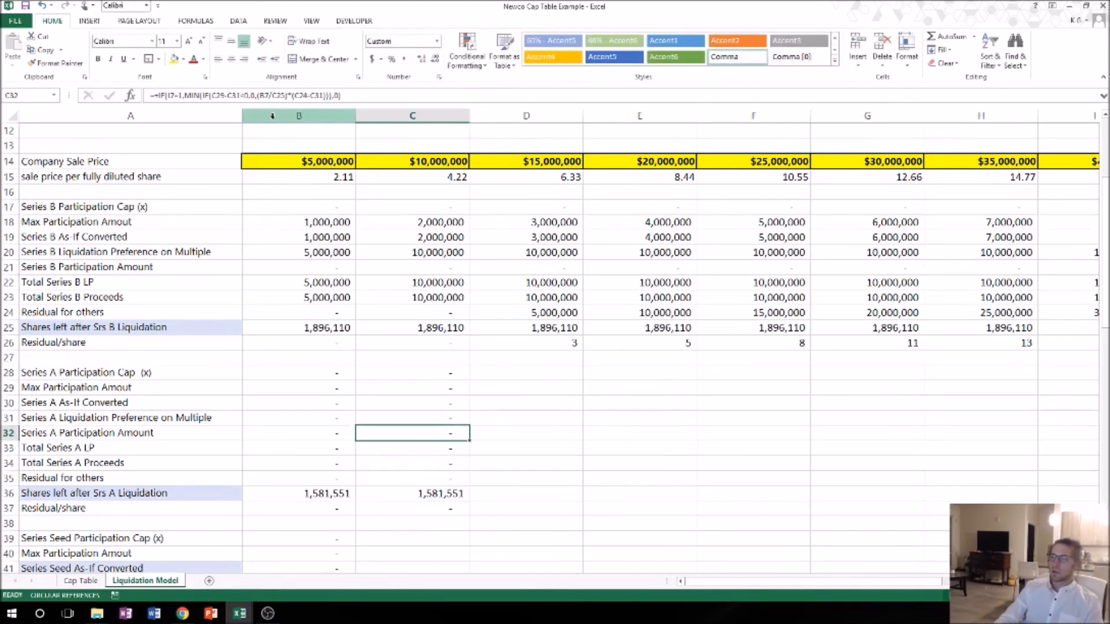
key("Up")
key("Down")
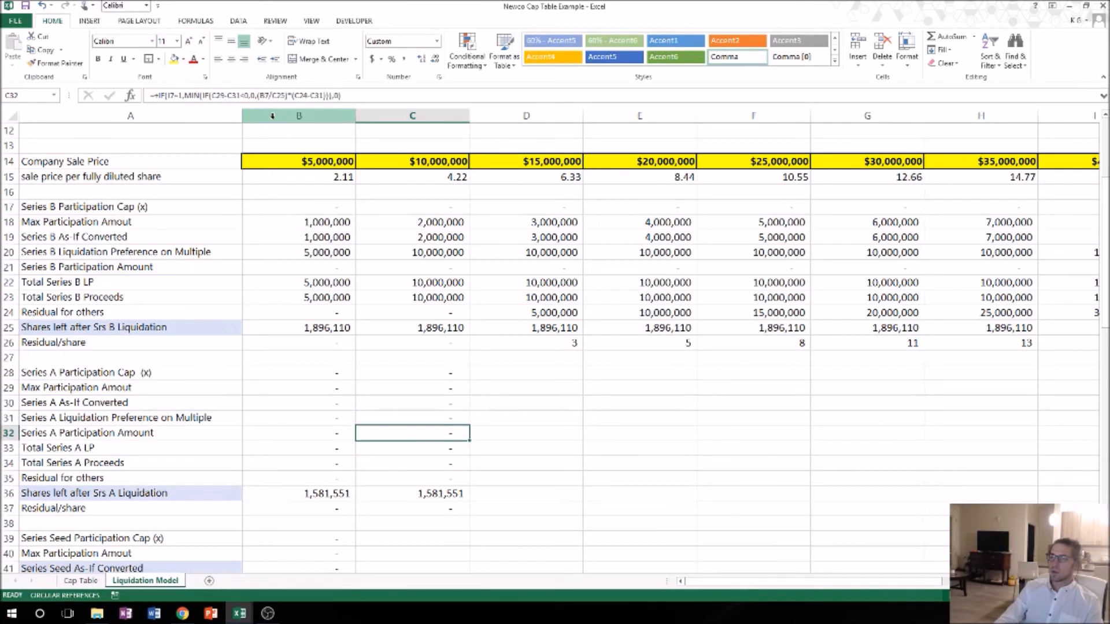
left_click(178, 96)
key("F4")
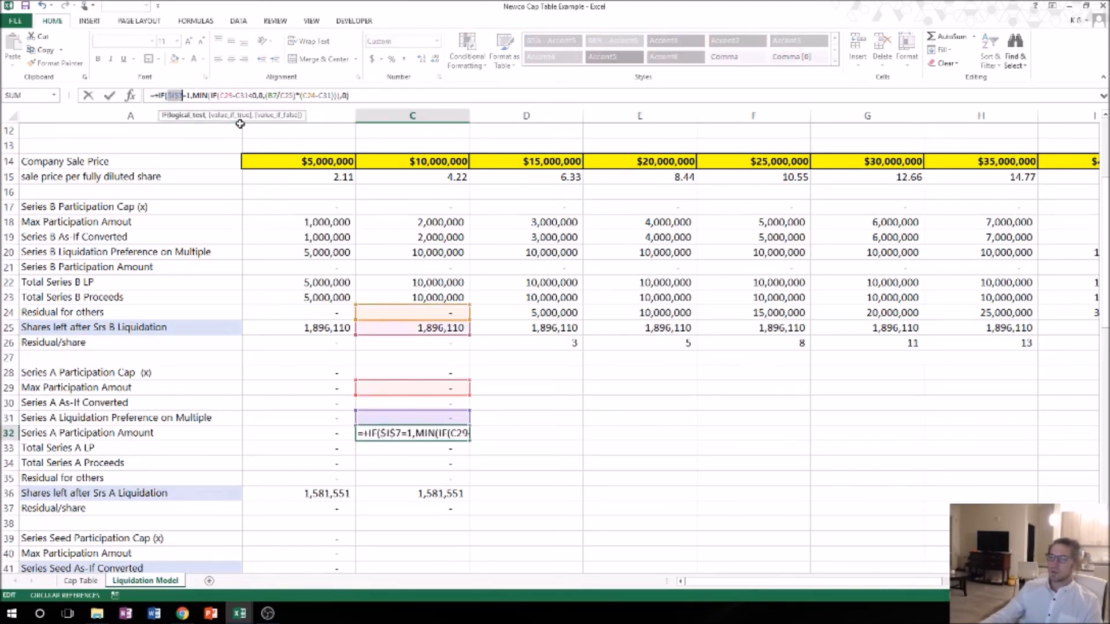
key("ctrl+Return")
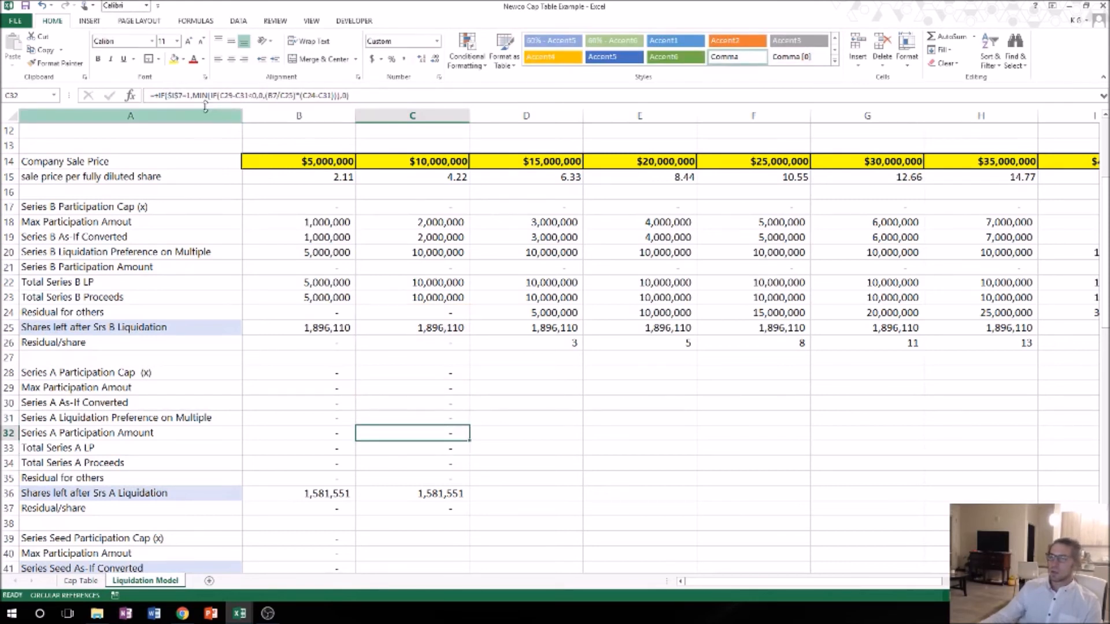
left_click(271, 97)
key("F4")
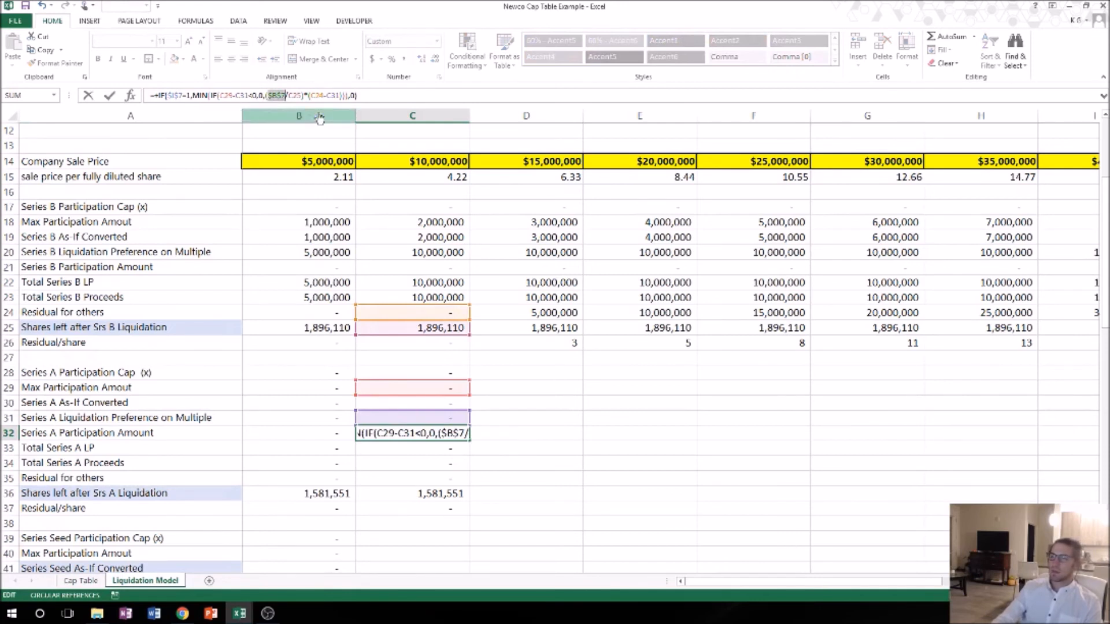
key("Return")
Make the B7 reference absolute in the Series A As-If Converted formula in C30, giving $B$7/C25*C24
key("Up")
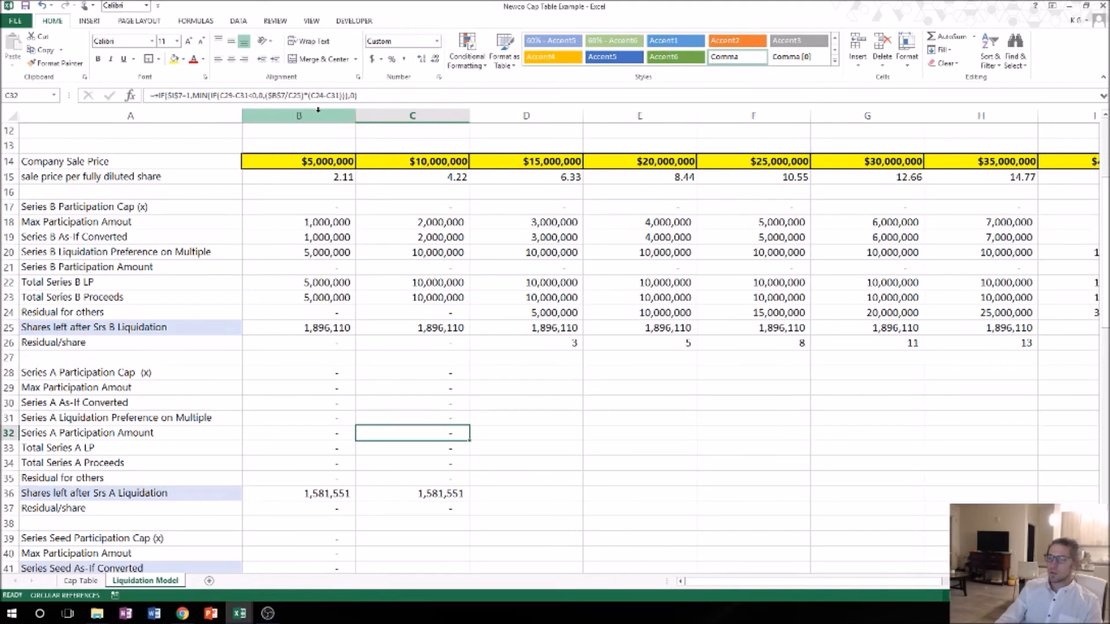
key("Up")
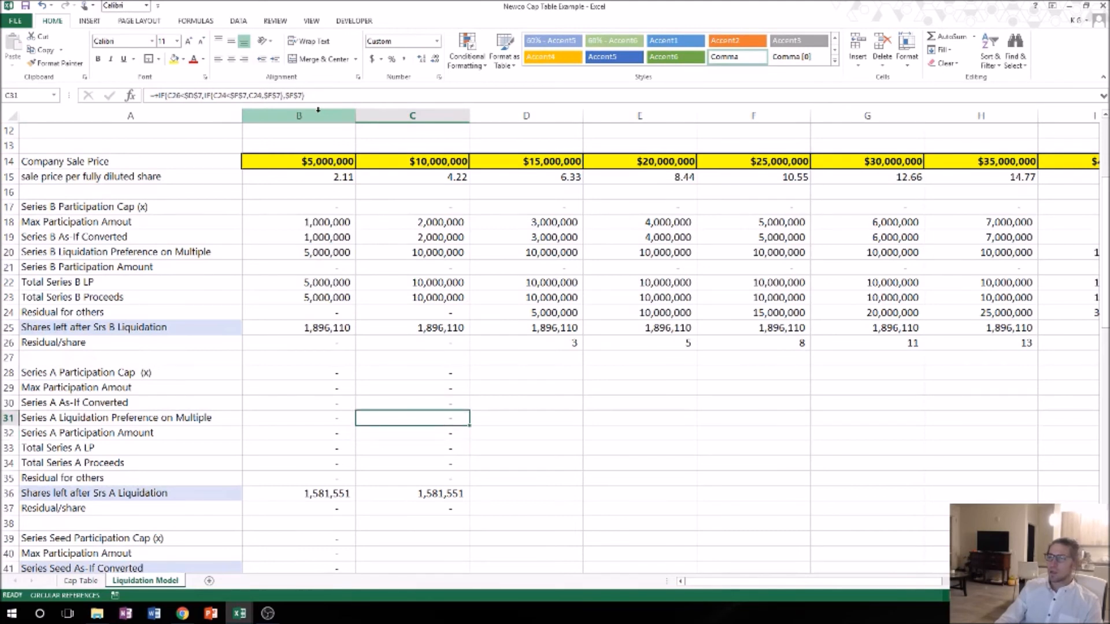
key("Up")
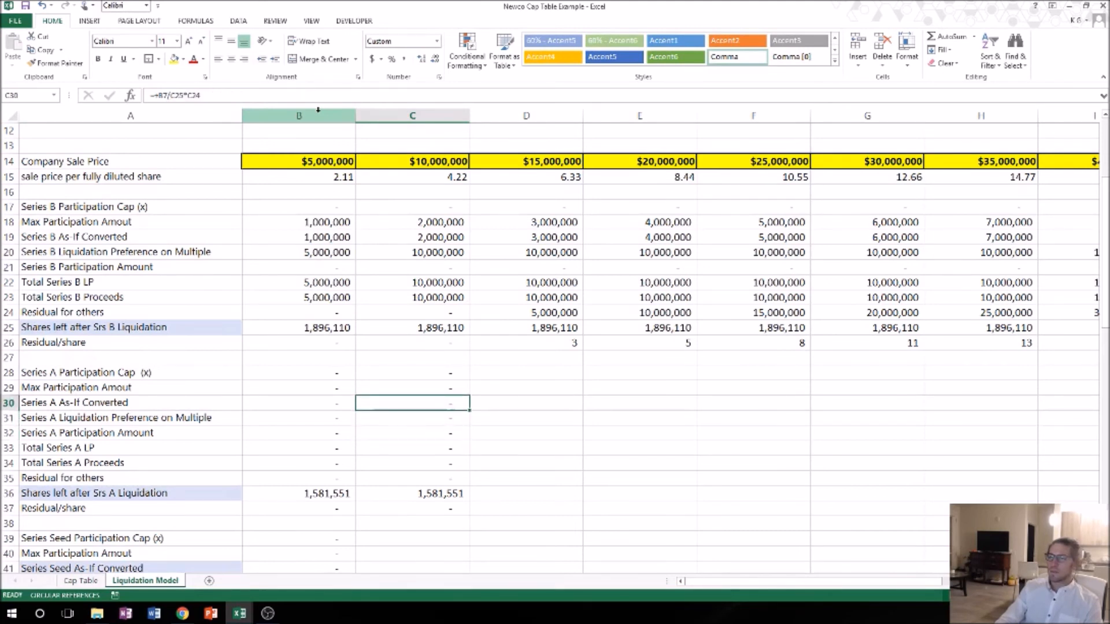
left_click(161, 97)
key("F4")
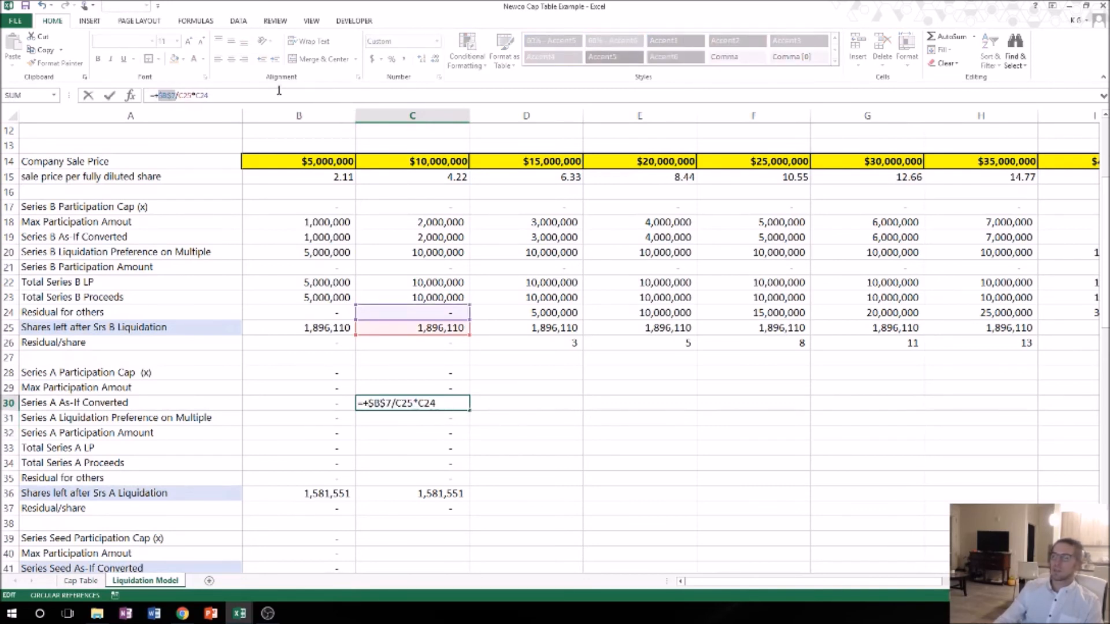
key("Return")
Lock the fixed shareholding references, including B7, in the Series A Max Participation Amount formula in C29
key("Up")
key("Up")
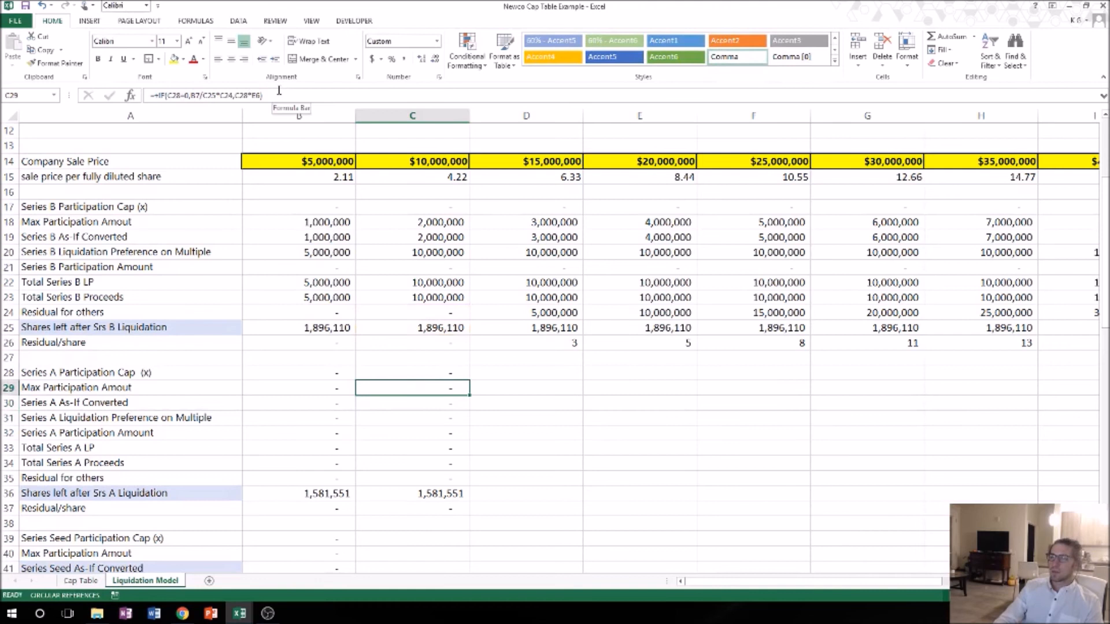
left_click(199, 97)
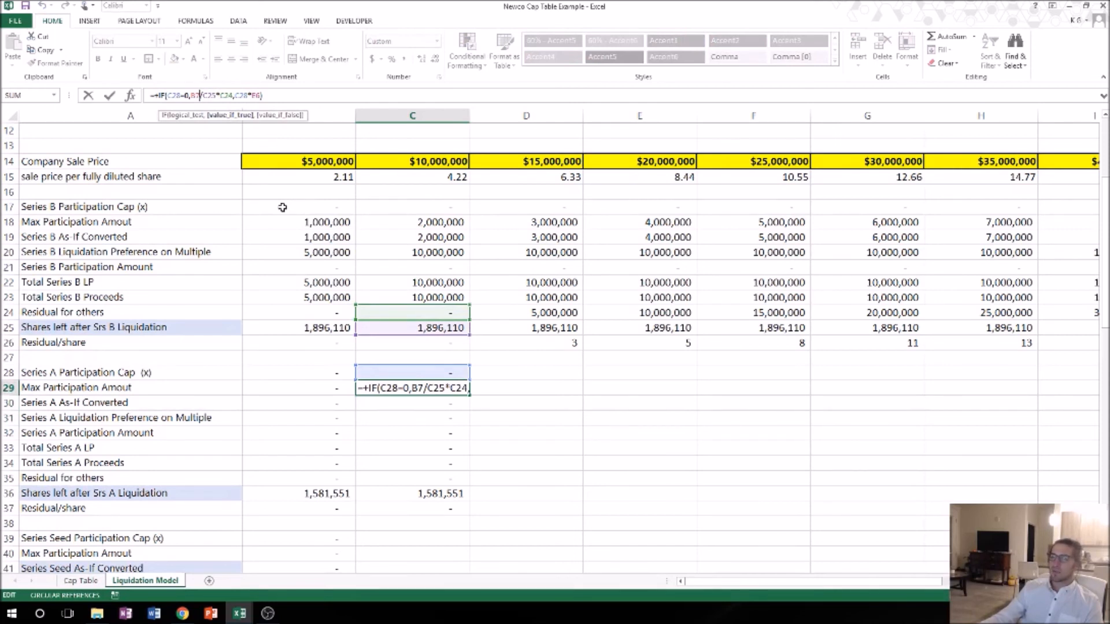
key("F4")
key("F4")
key("ctrl+Return")
key("Up")
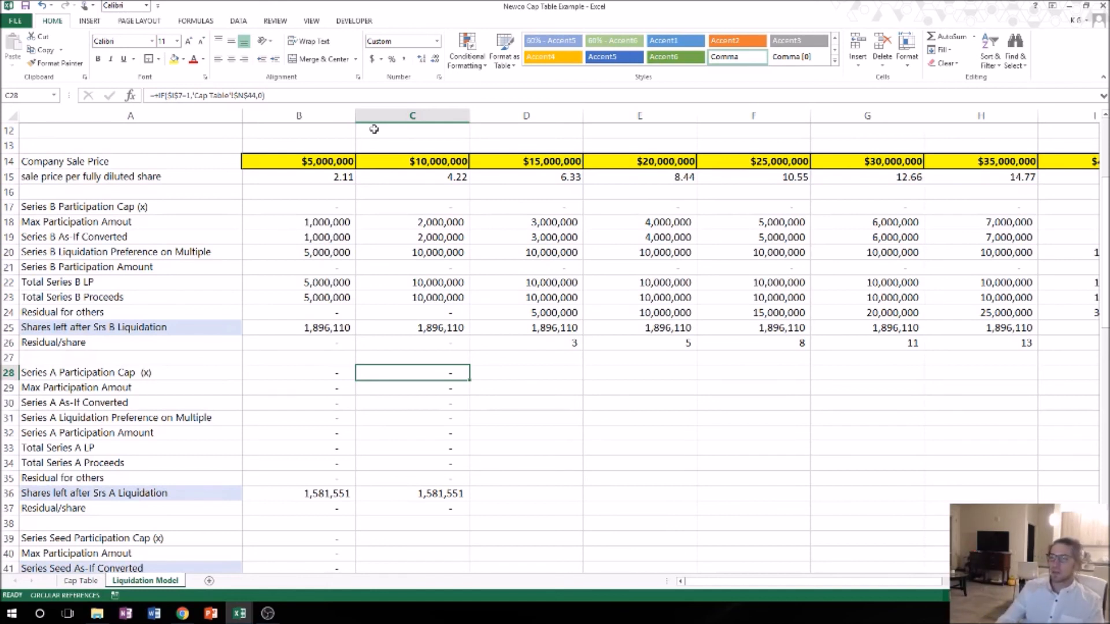
Fill the Series A liquidation formulas in C28:C37 across to column L for all remaining sale prices
key("shift+Down")
key("shift+Down")
key("shift+Down")
key("shift+Down")
key("shift+Down")
key("shift+Down")
key("shift+Down")
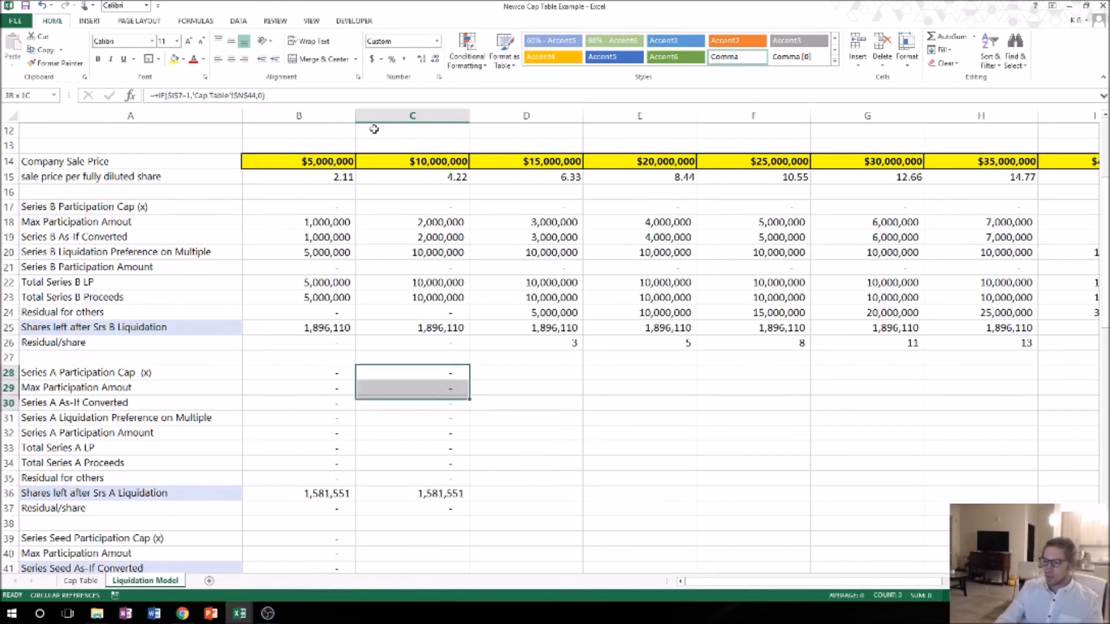
key("shift+Down")
key("shift+Down")
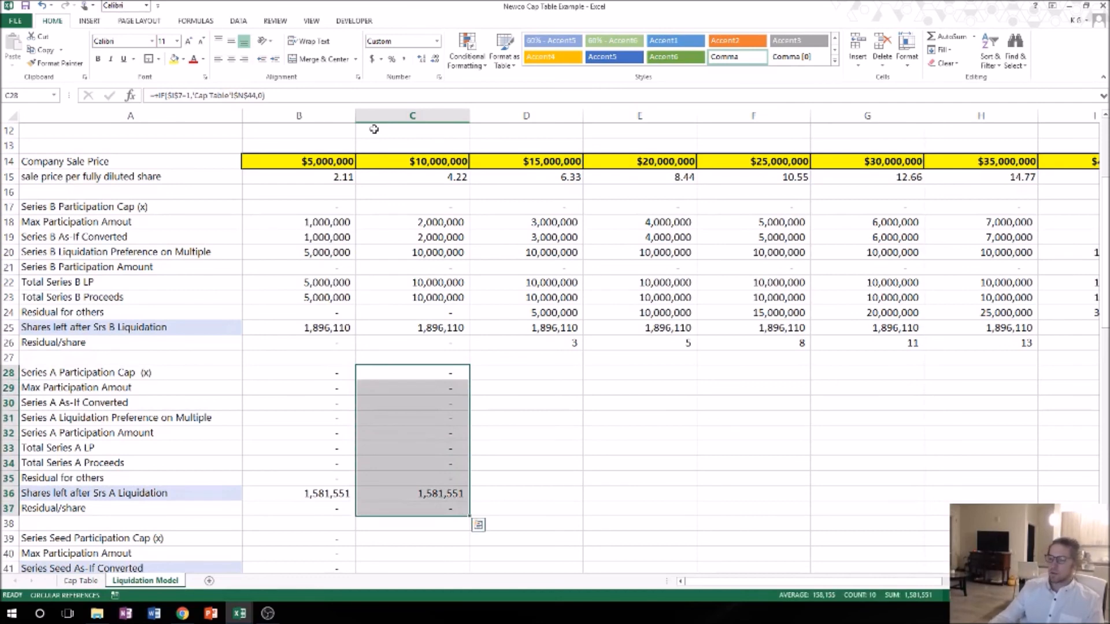
left_click_drag(470, 516, 1051, 503)
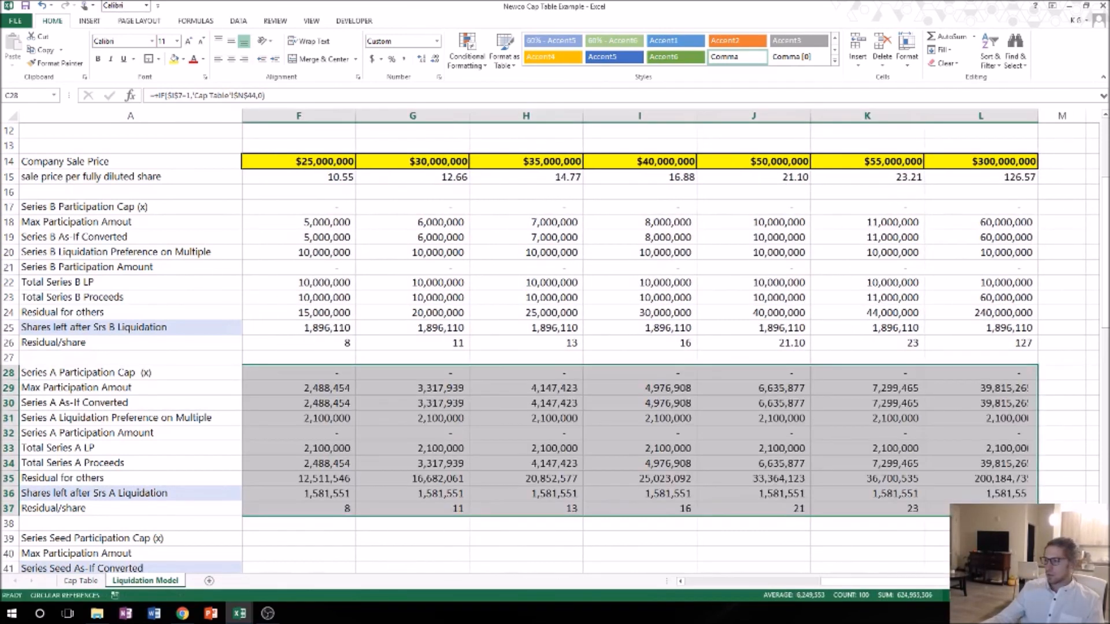
left_click(992, 539)
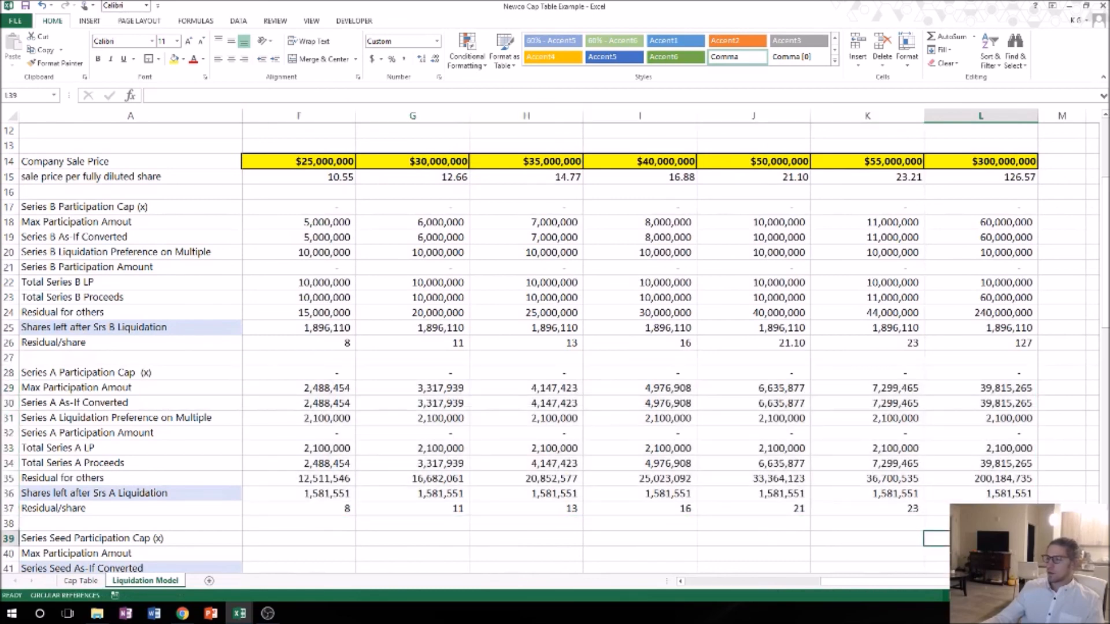
Show two decimal places for the Residual/share values in K26:L26 and K37:L37, the $55,000,000 and $300,000,000 sale prices
left_click(992, 510)
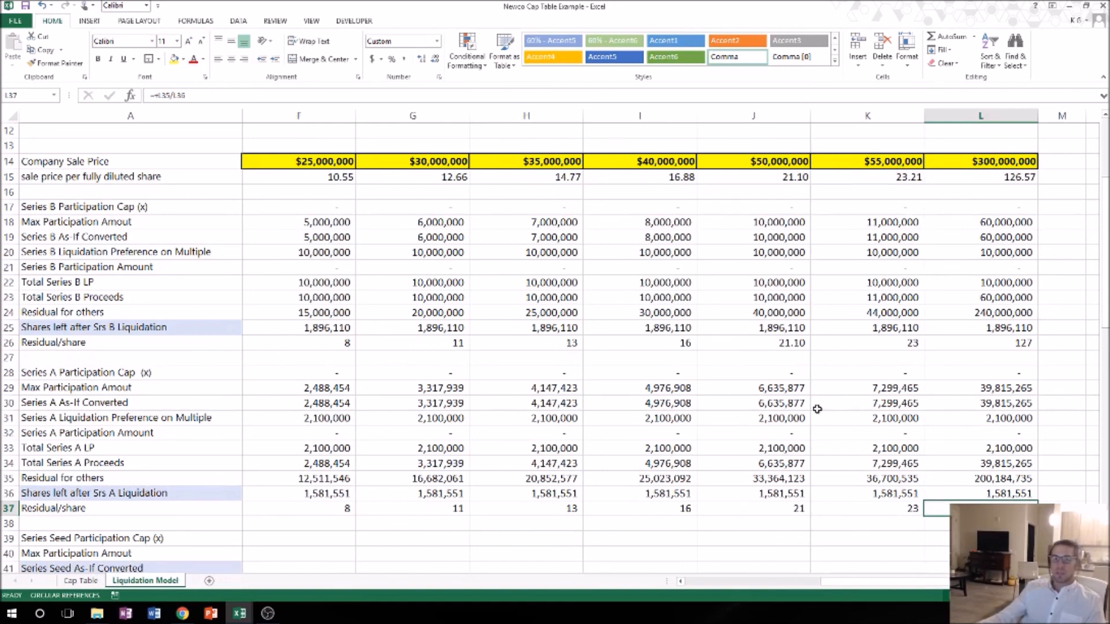
left_click(907, 509)
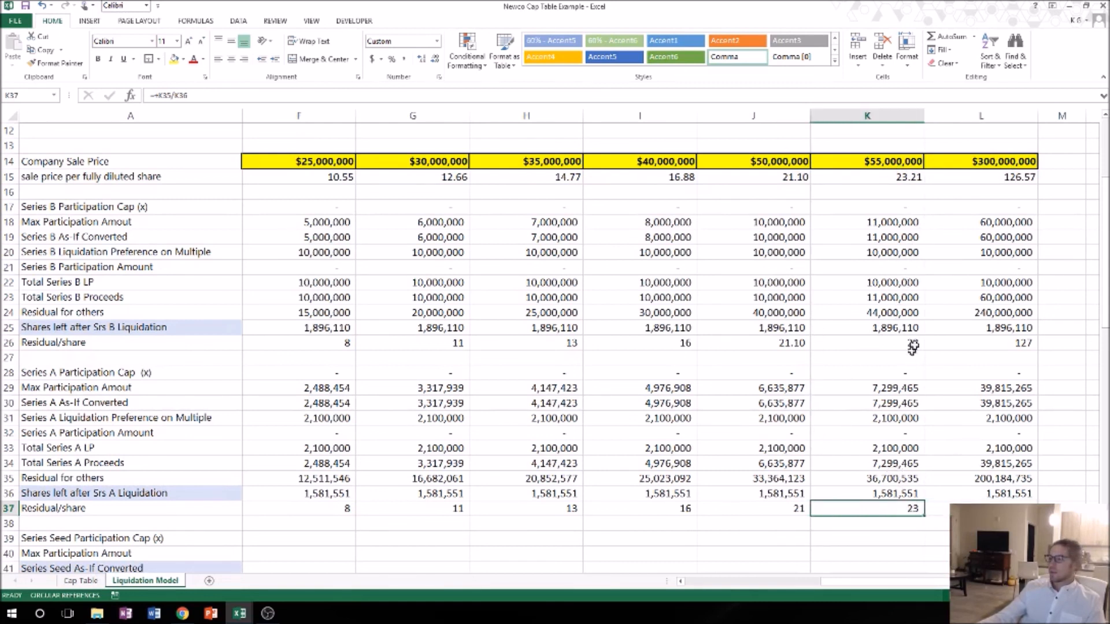
left_click_drag(913, 343, 971, 342)
left_click(422, 59)
left_click(423, 60)
left_click_drag(907, 509, 978, 509)
left_click(421, 59)
left_click(422, 59)
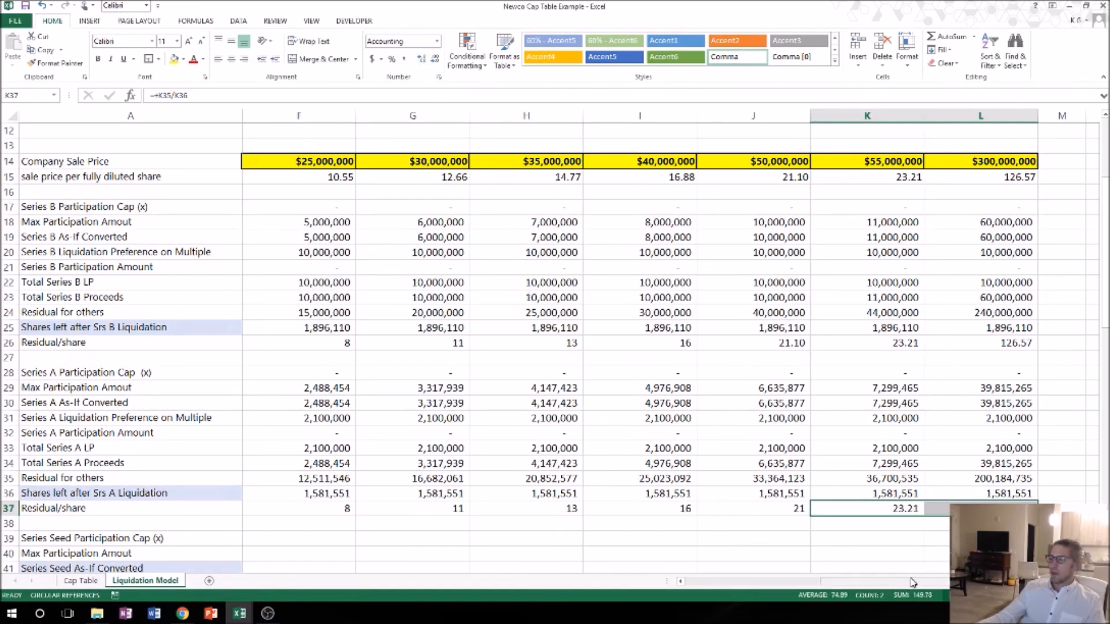
left_click(874, 545)
scroll(572, 552, "left", 4)
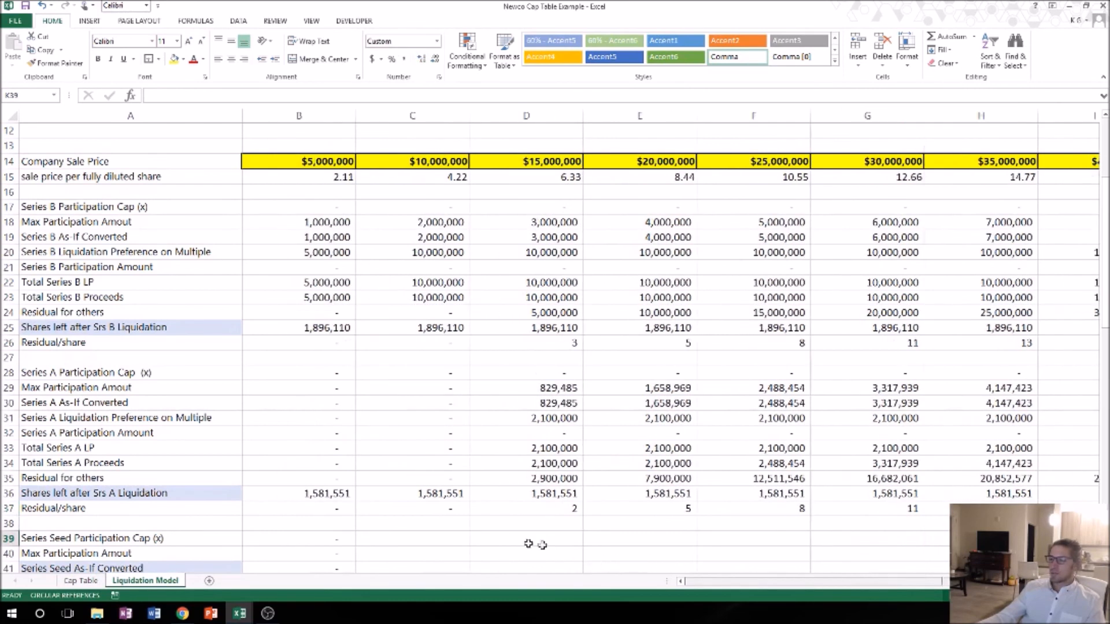